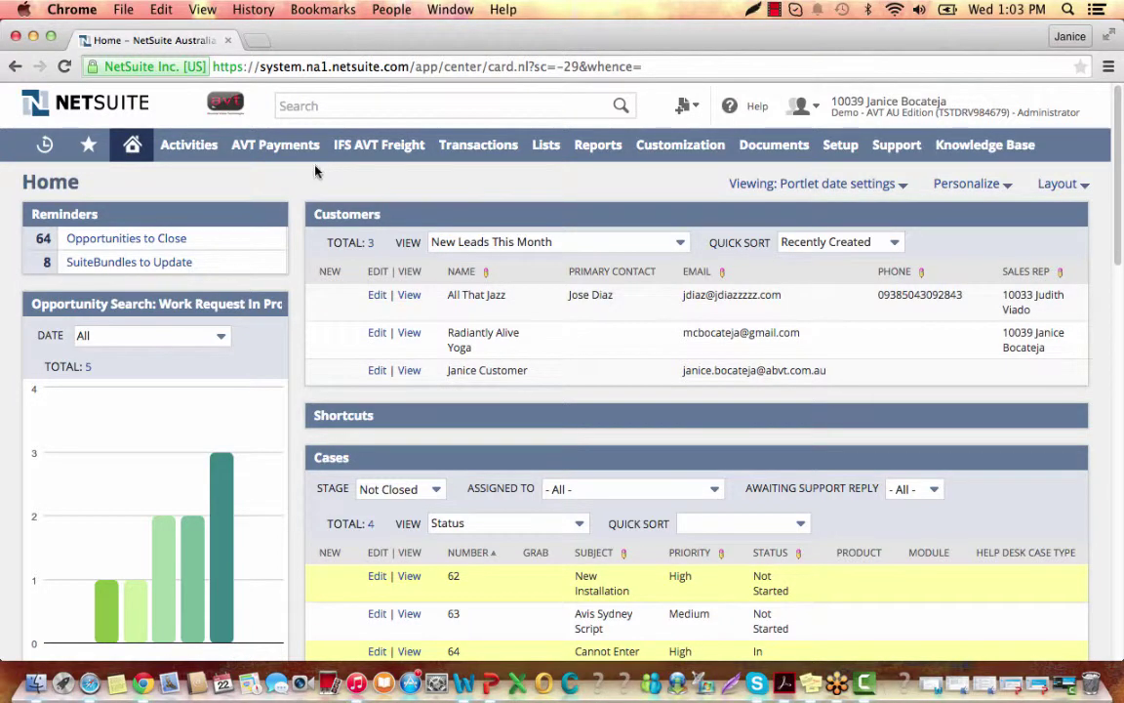
- Open the AVT Payments custom center tab for editing from the list of center tabs
mouse_move(270, 155)
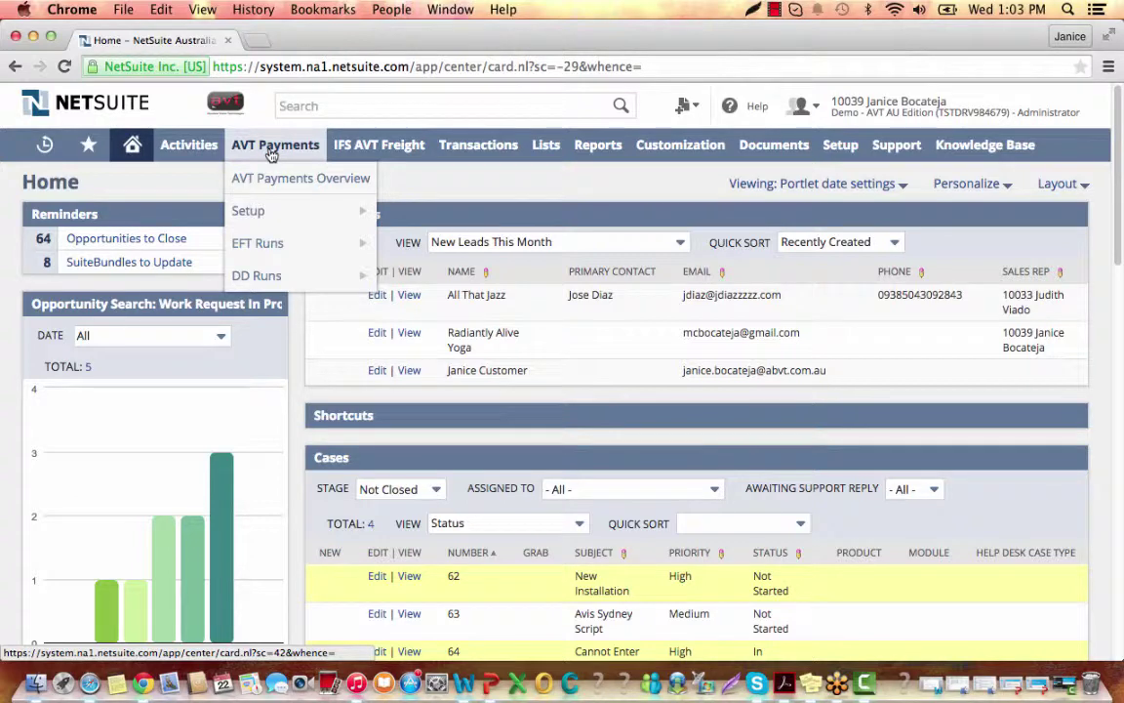
mouse_move(673, 147)
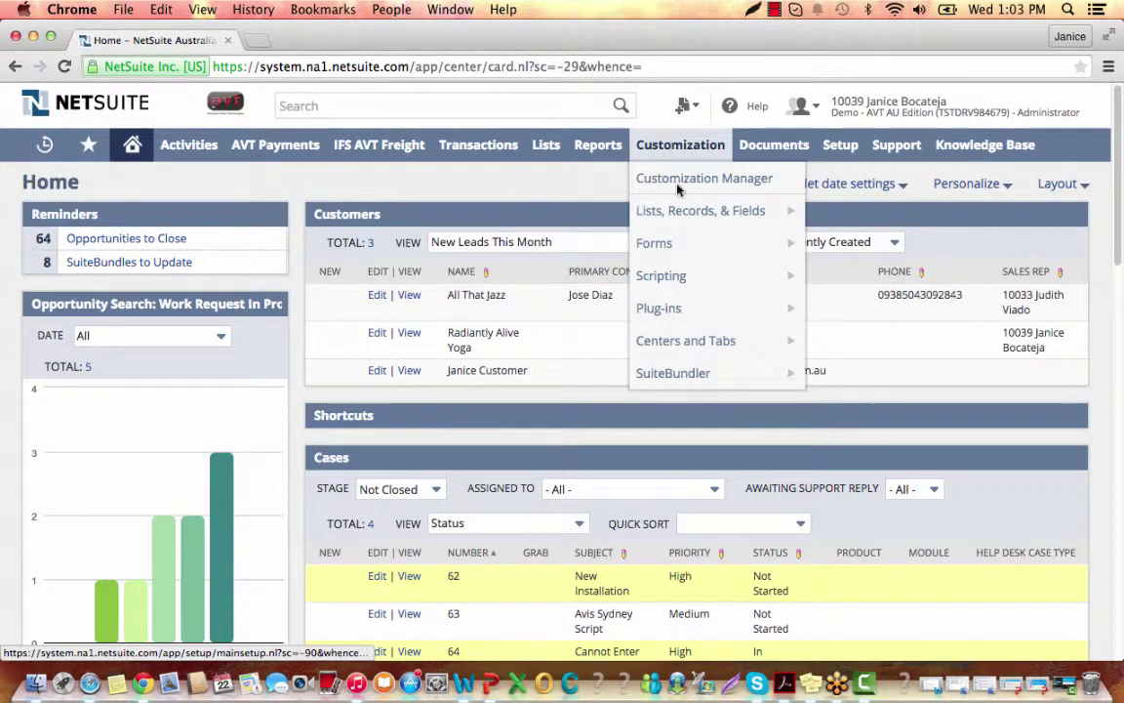
mouse_move(727, 340)
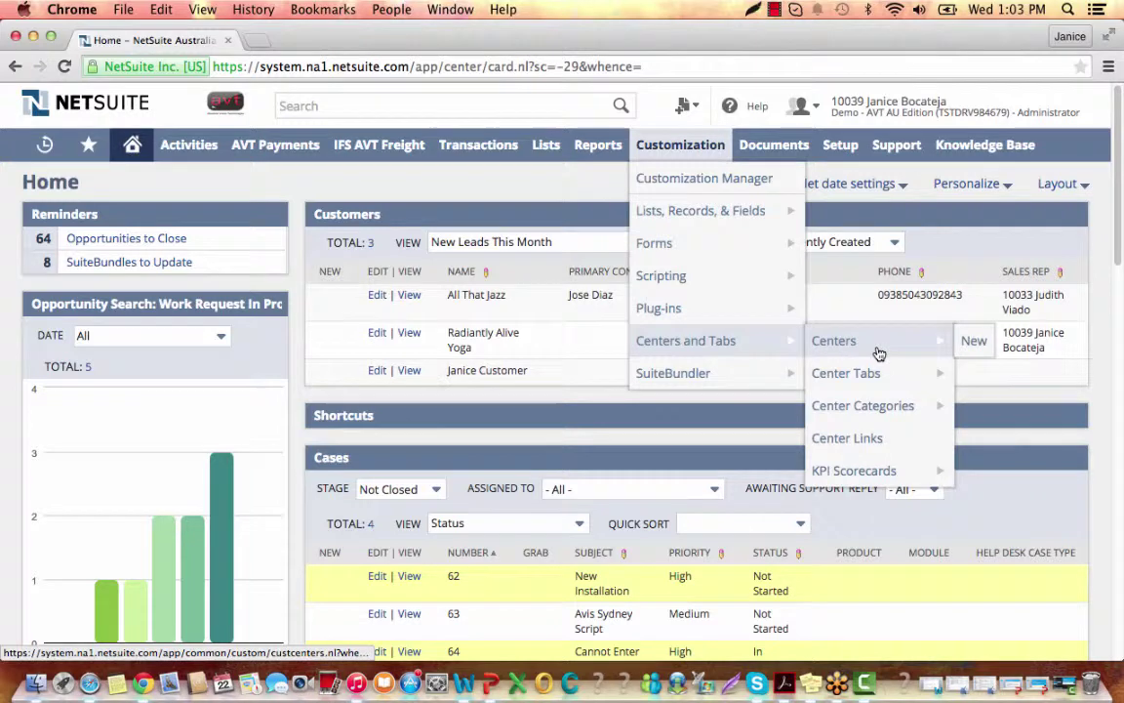
click(845, 379)
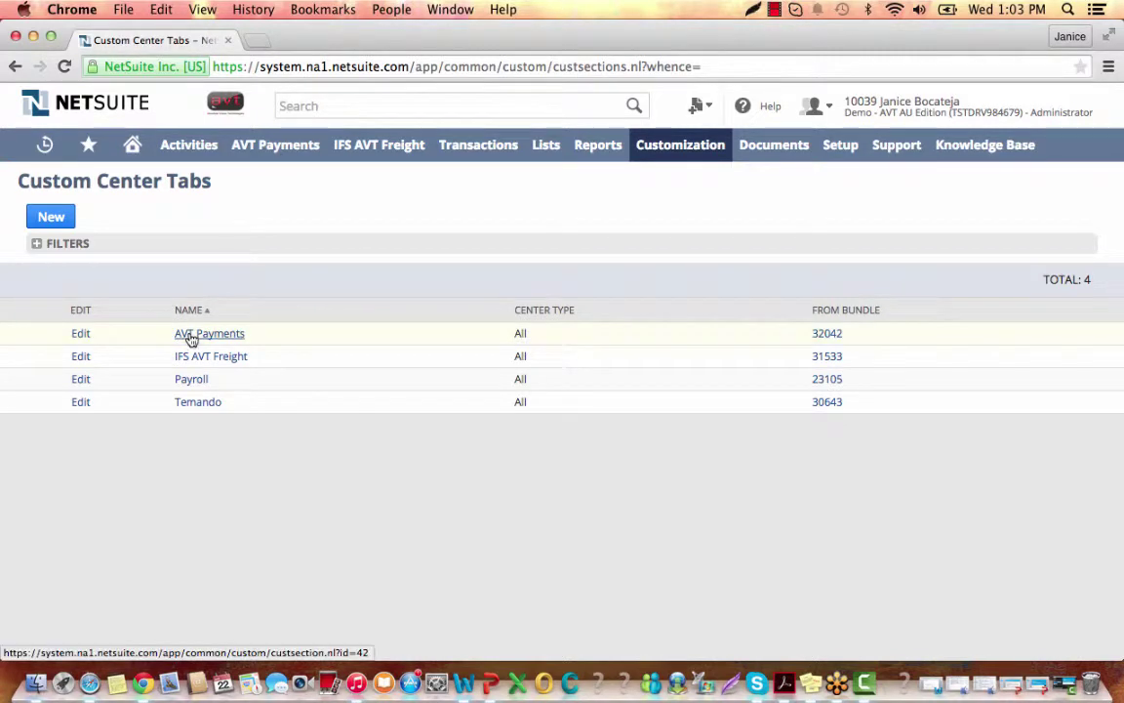
click(82, 337)
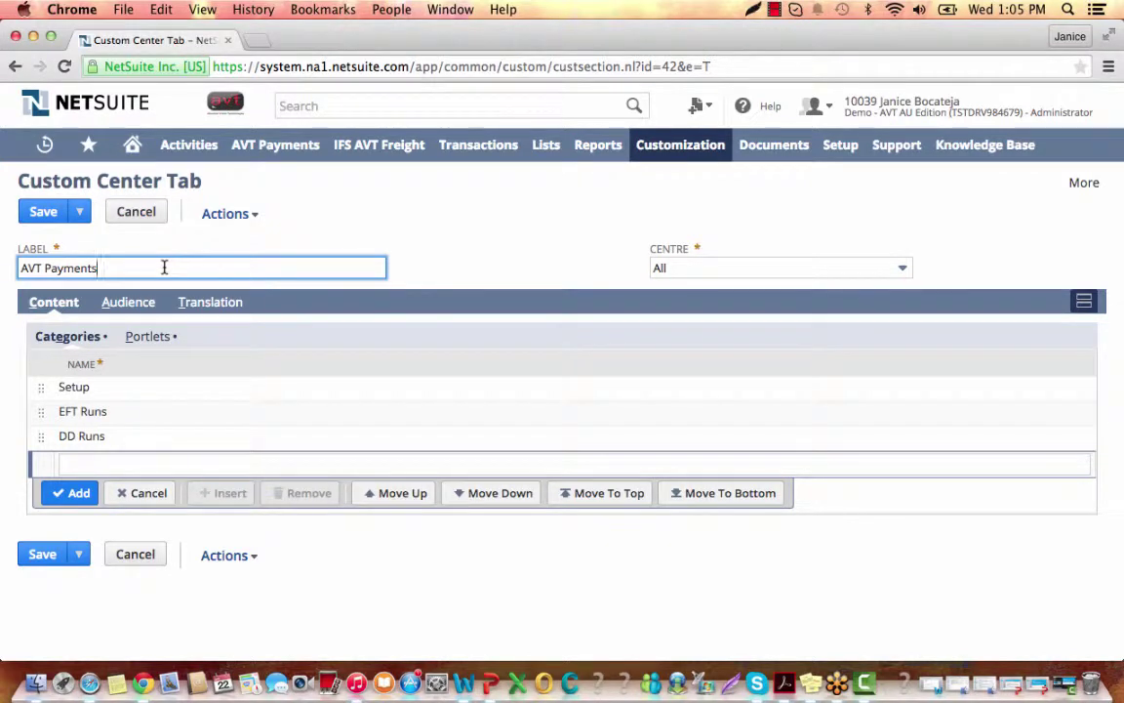
- Set the centre of the AVT Payments tab to All and save the record
click(768, 271)
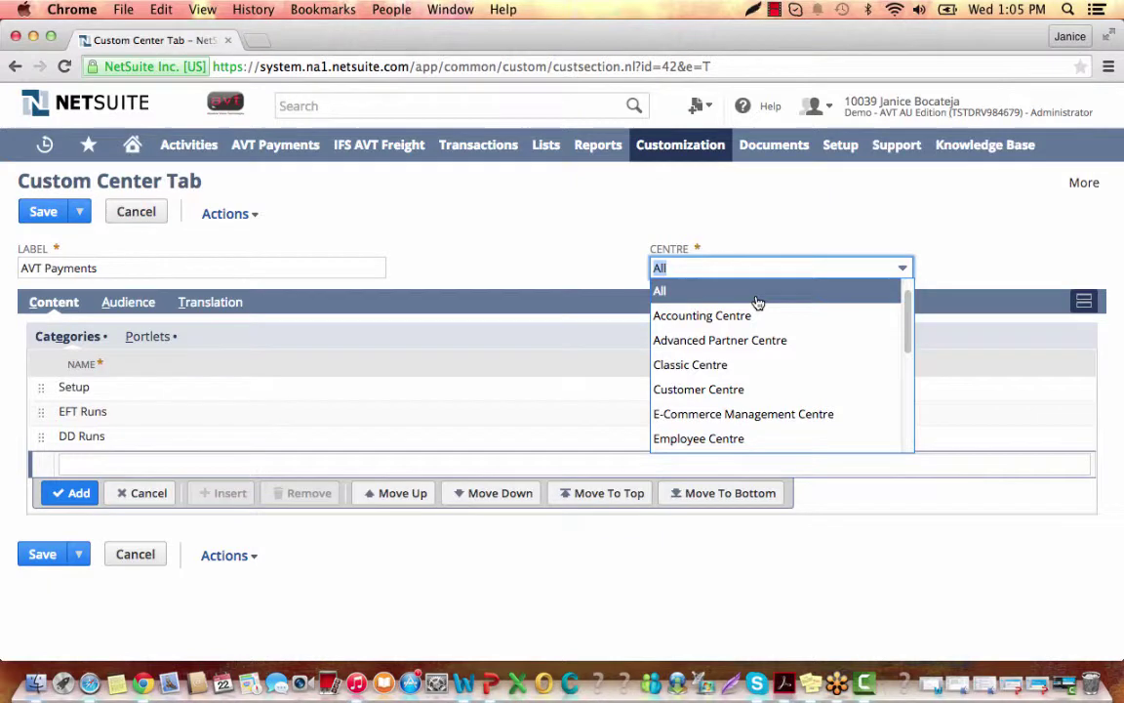
click(757, 303)
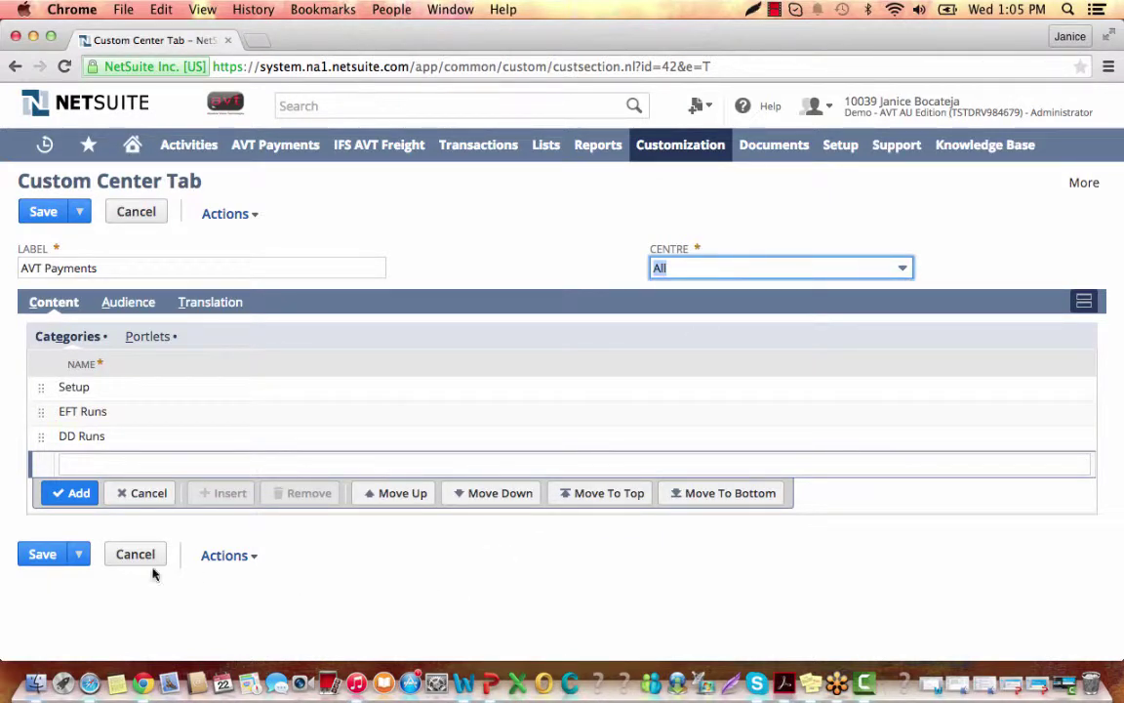
click(41, 563)
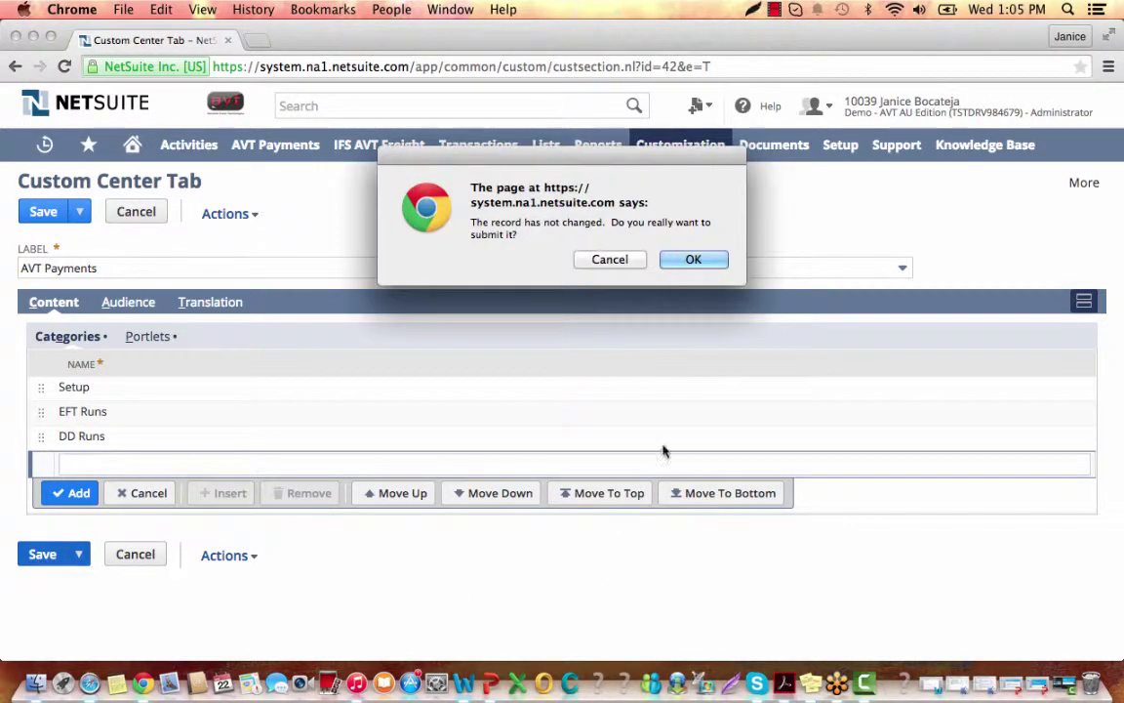
click(692, 260)
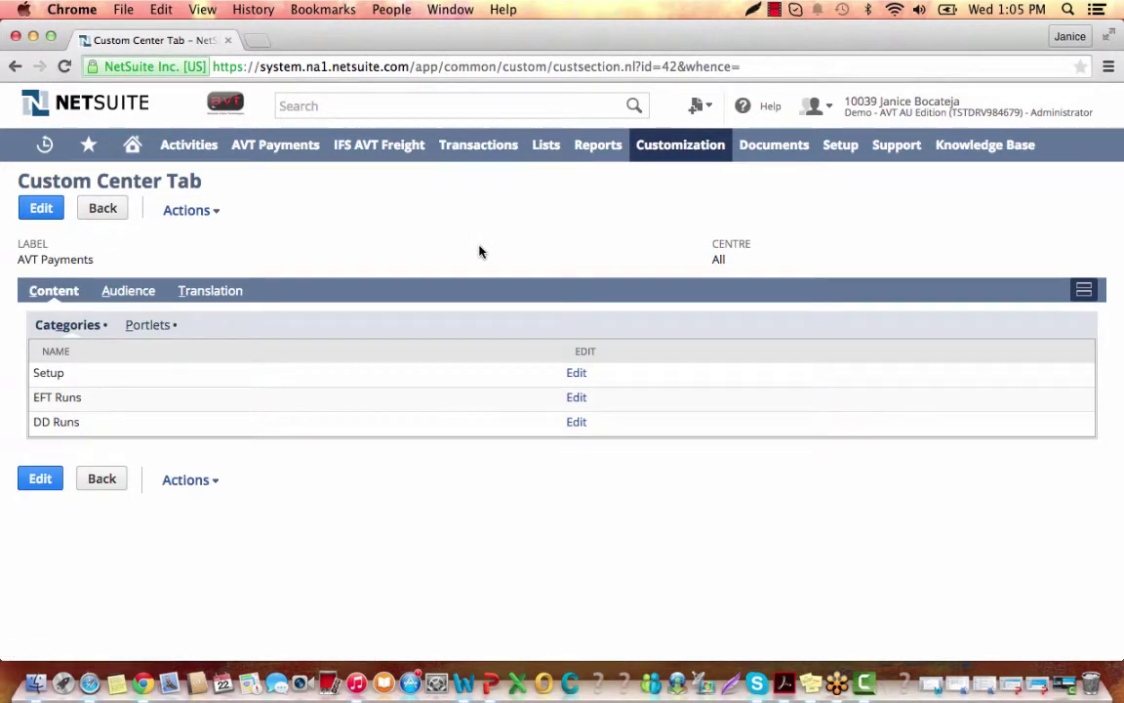
- Open the bank register settings from the home page and view the AVT Checking Account record
click(132, 147)
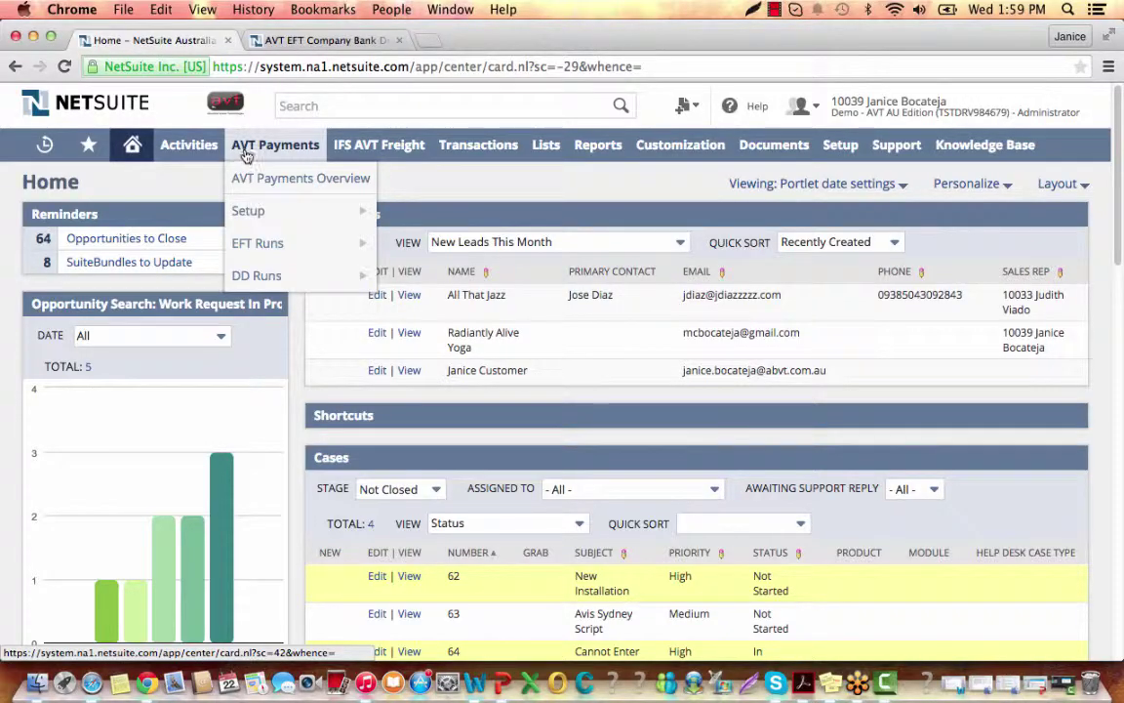
mouse_move(251, 210)
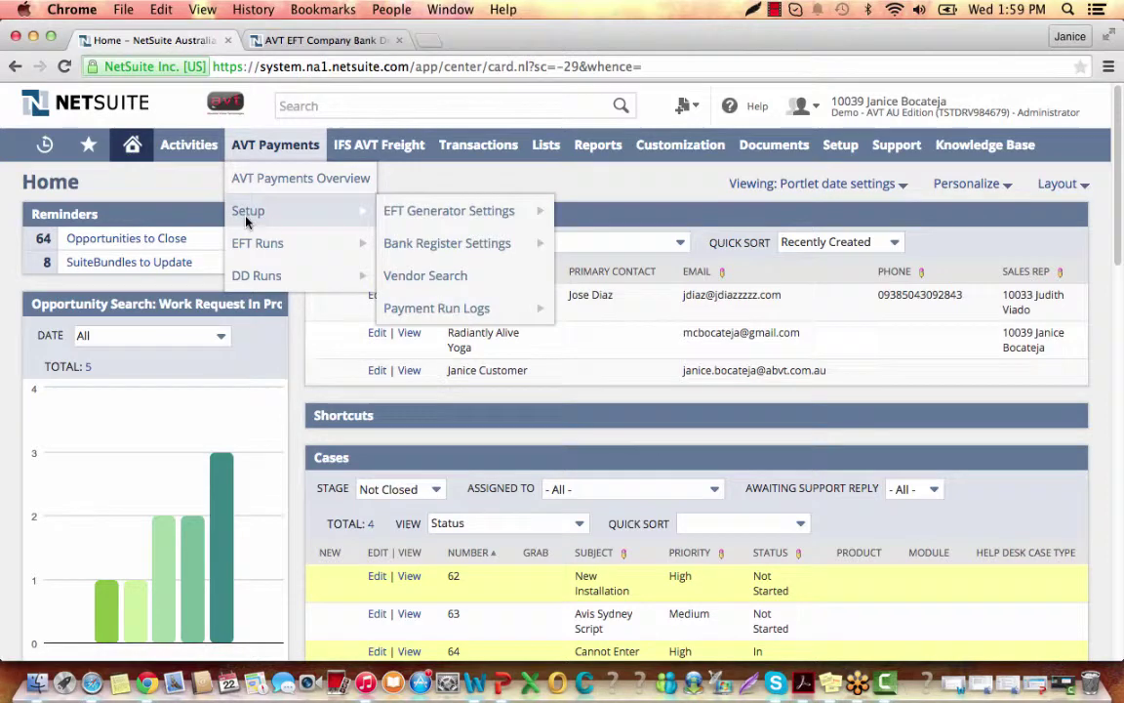
click(439, 246)
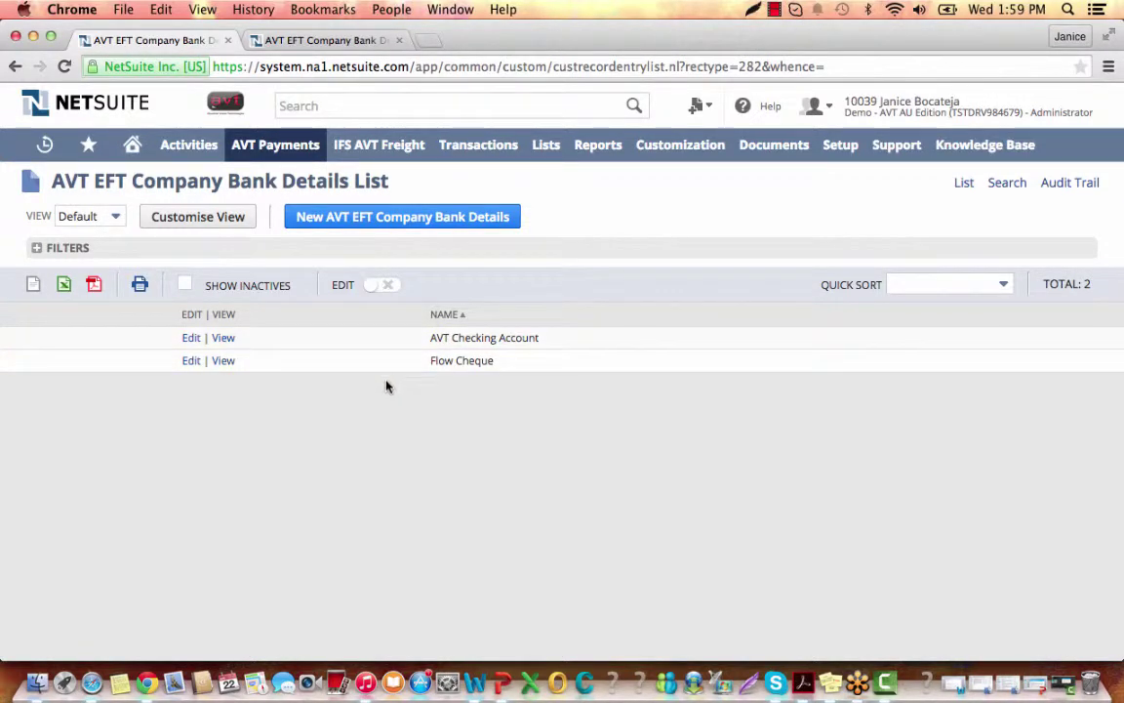
click(224, 339)
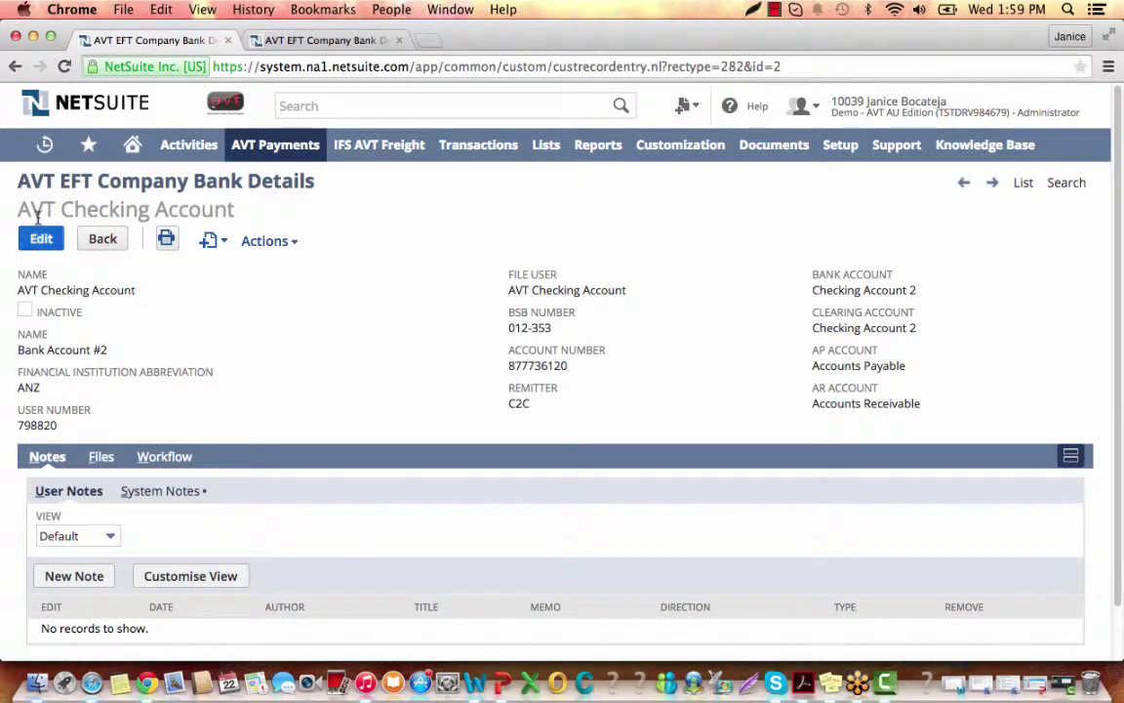
- Start a new AVT EFT Company Bank Details record from the list, and switch to the prefilled AVT - ANZ Checking Account form
click(15, 66)
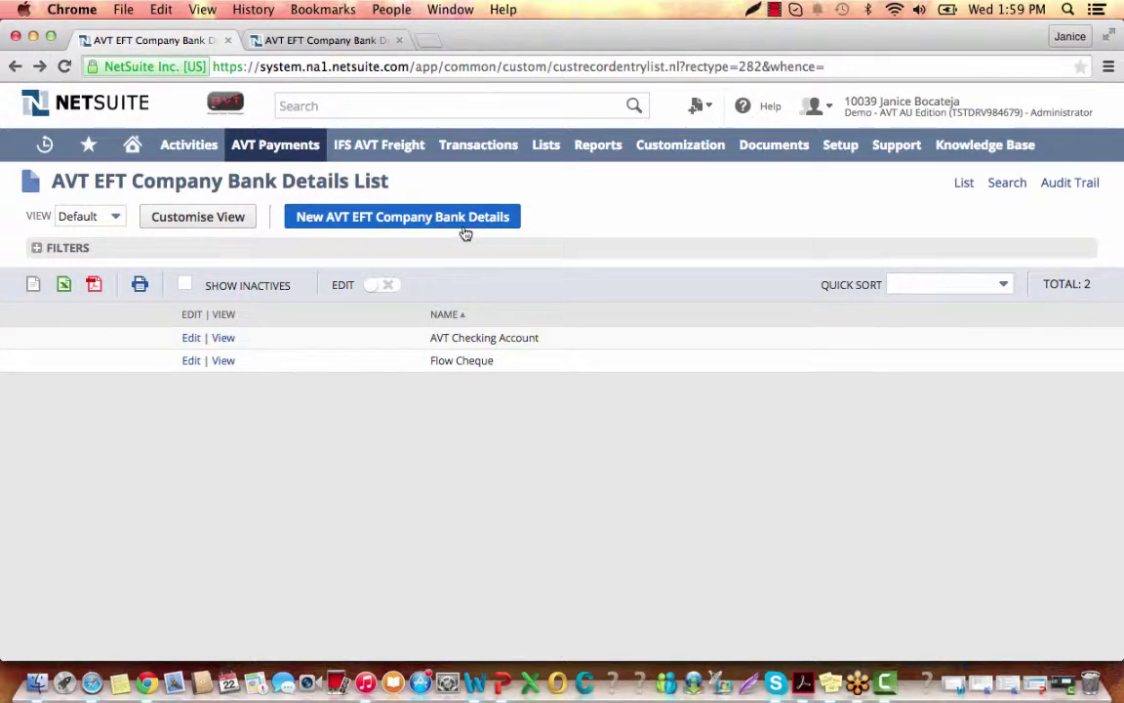
click(417, 220)
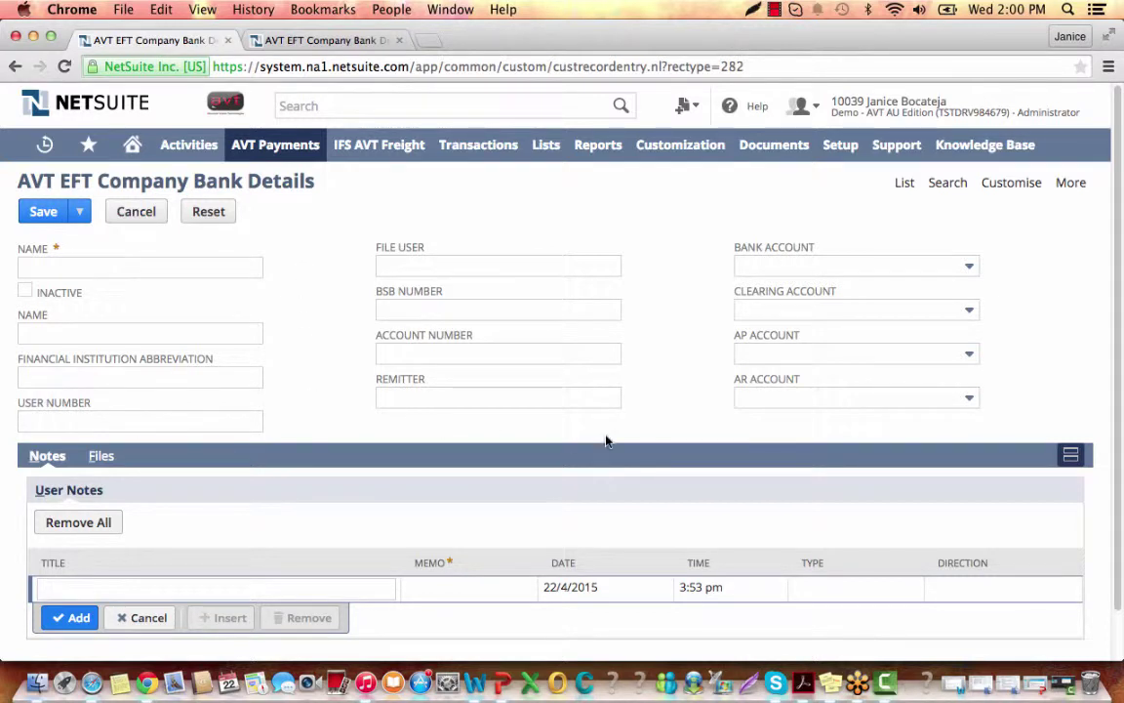
click(318, 39)
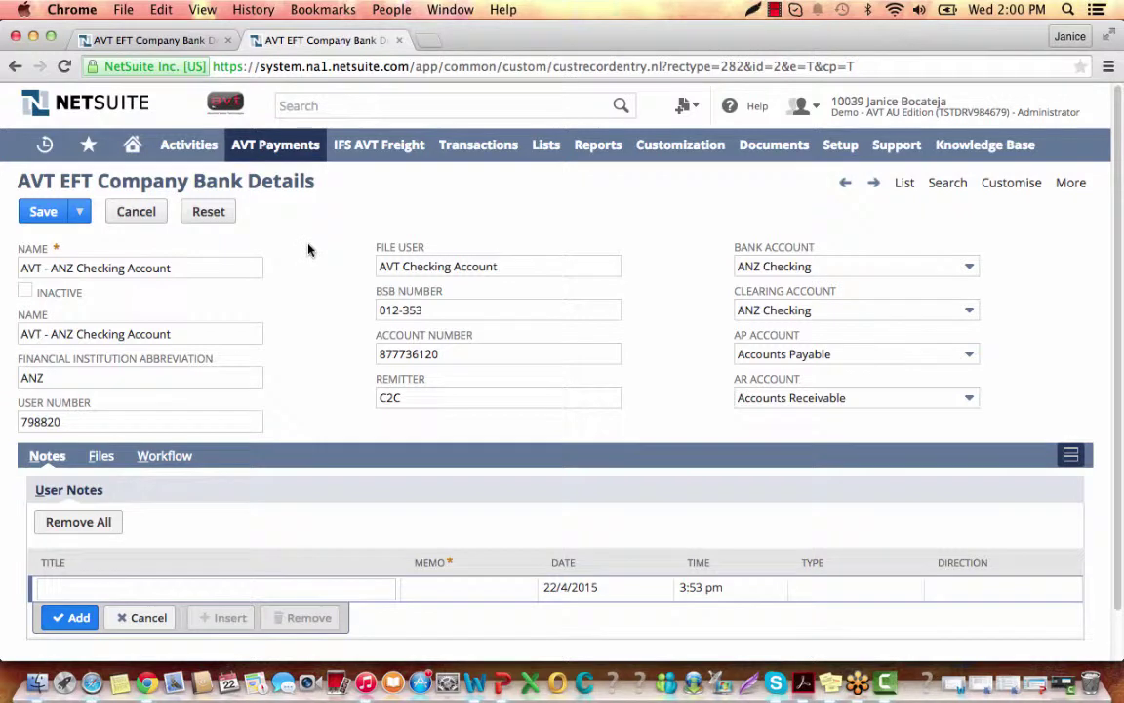
- Examine the name, financial institution, user number, BSB, account number and remitter fields of the bank details form
click(220, 272)
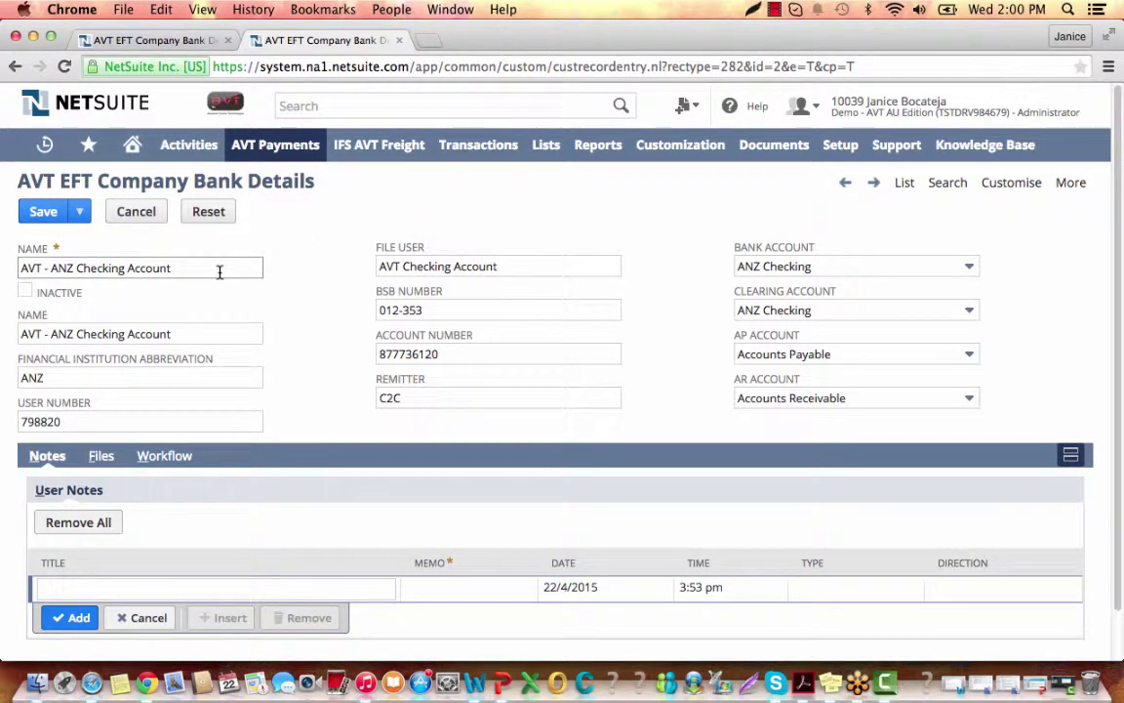
click(220, 273)
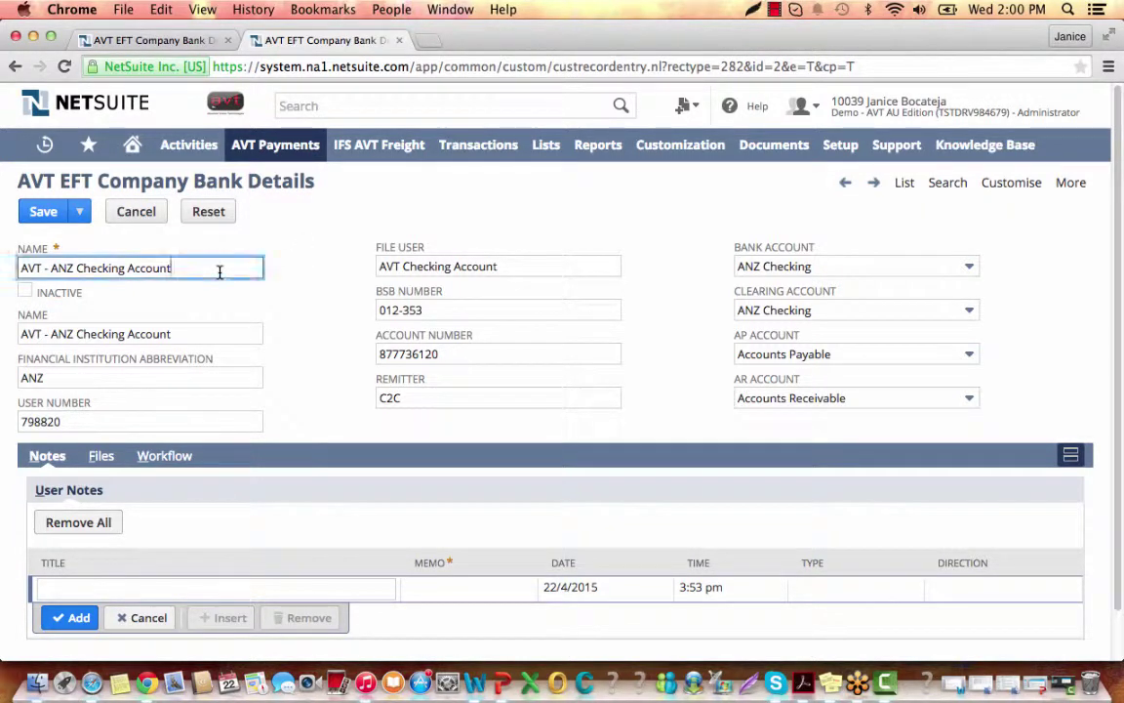
click(217, 333)
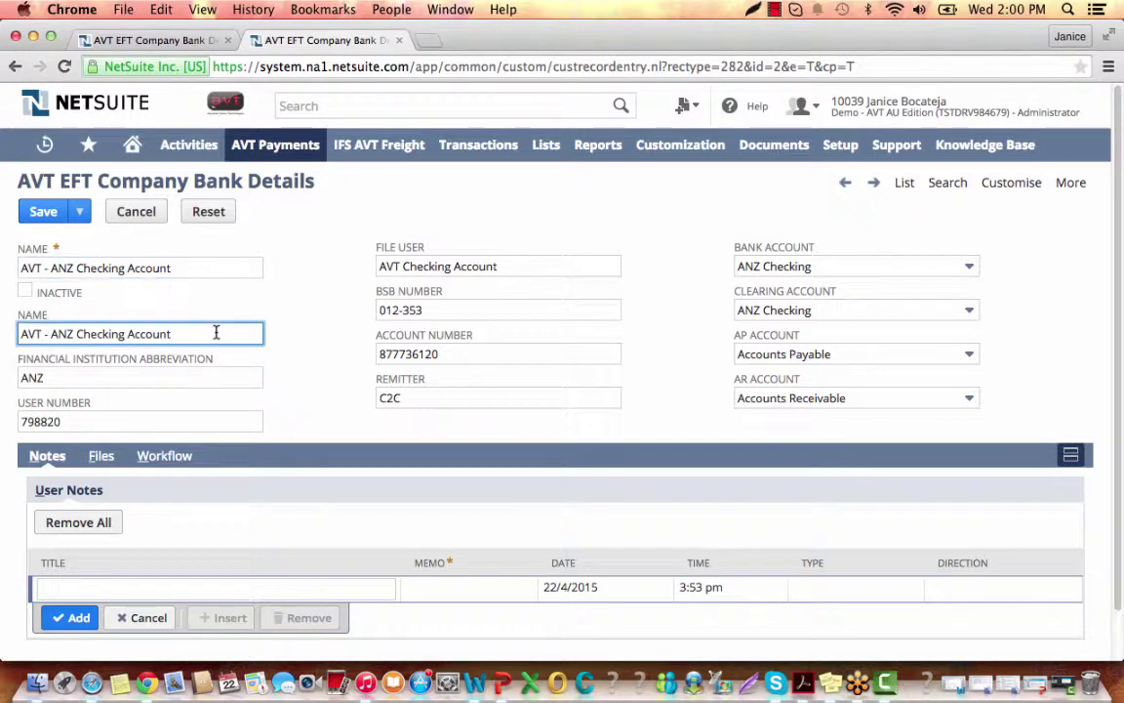
click(178, 382)
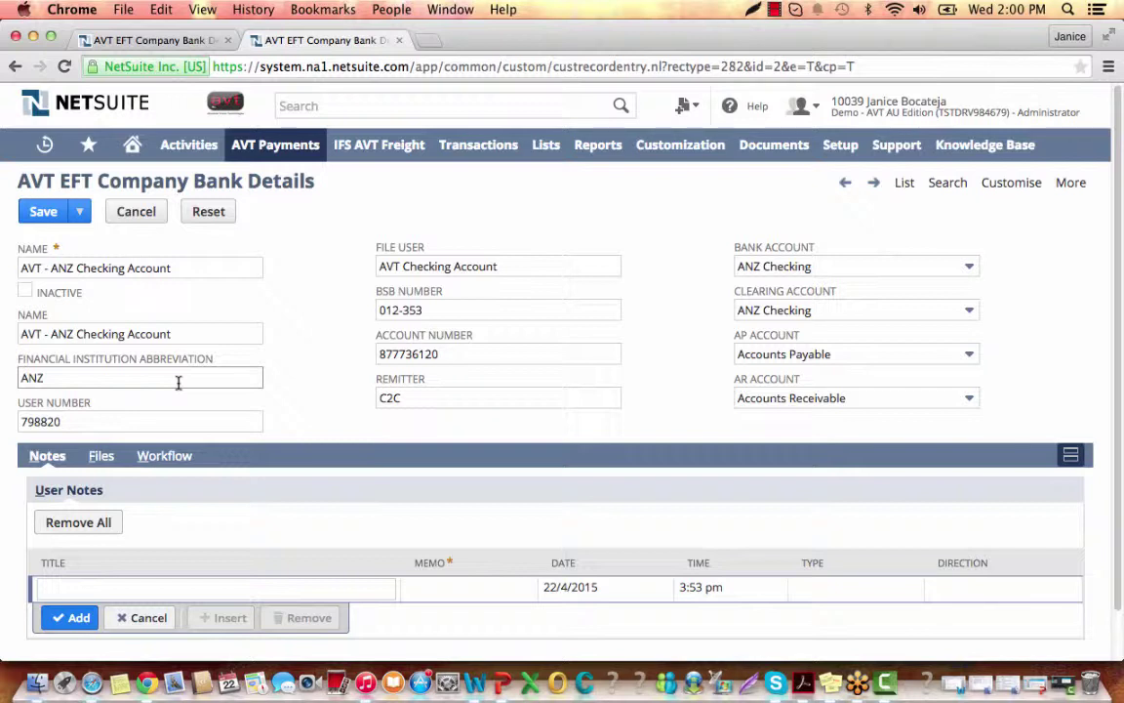
click(158, 422)
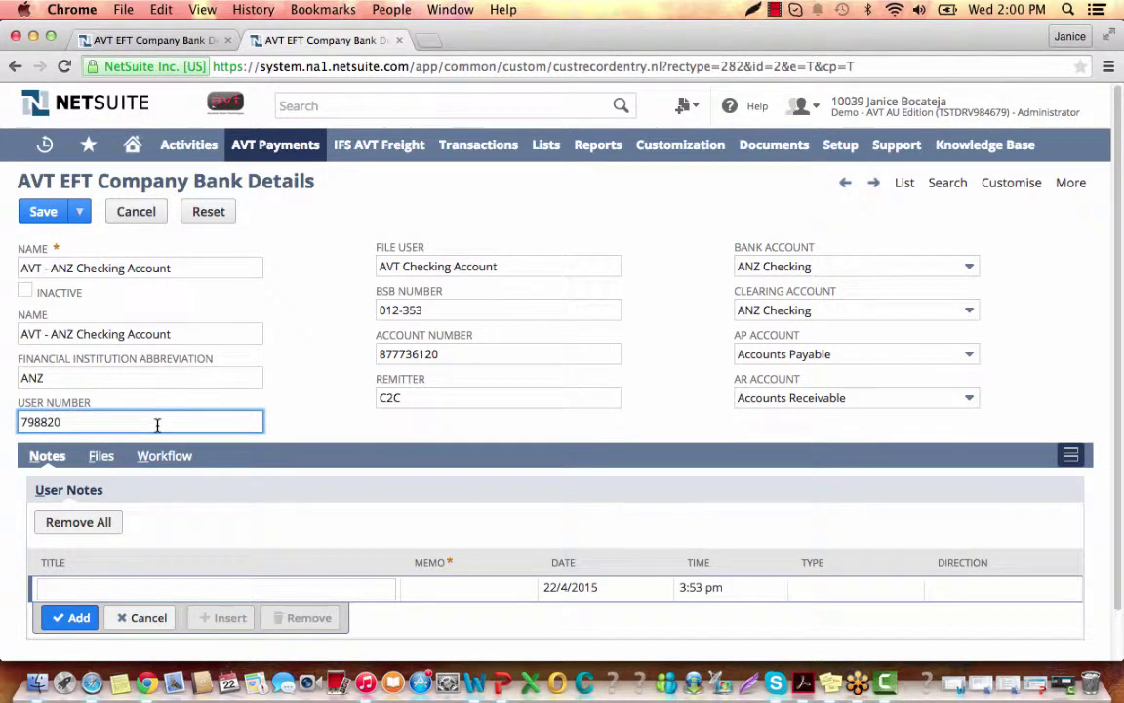
click(369, 254)
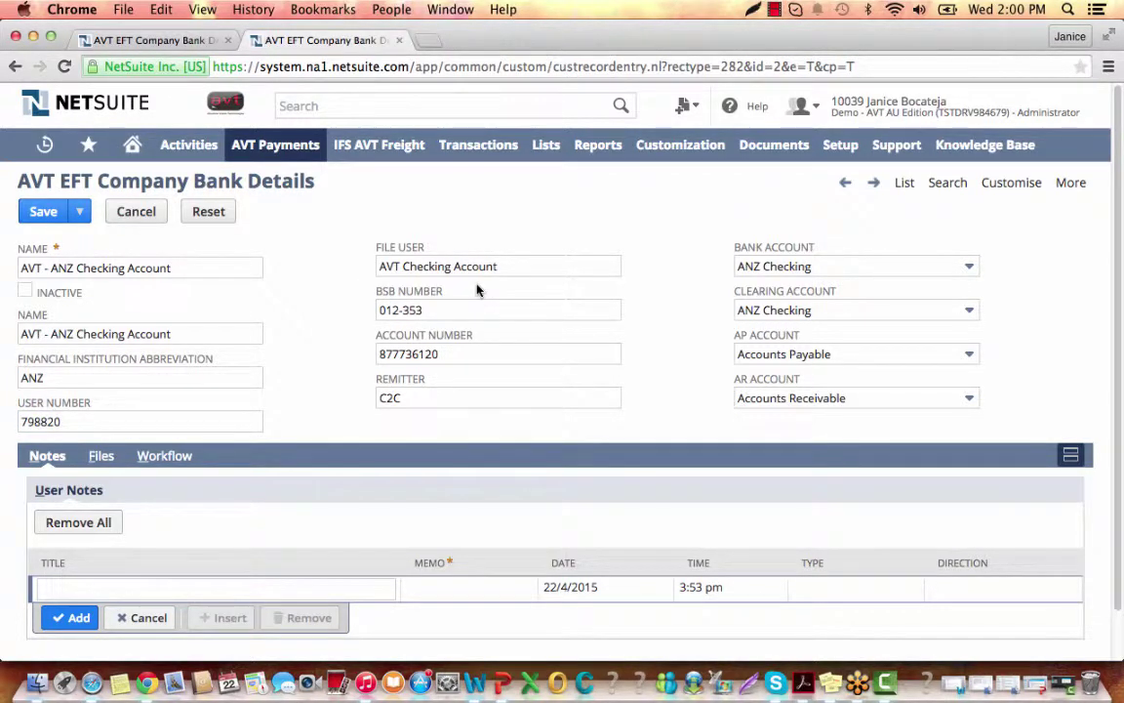
click(476, 348)
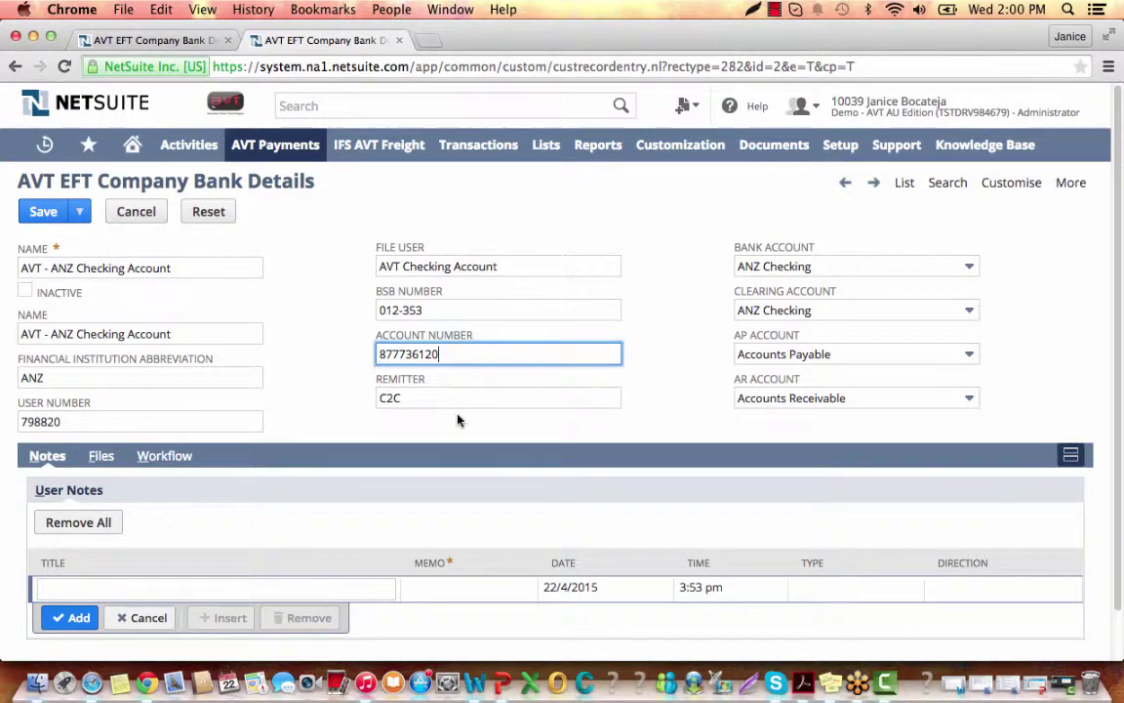
click(456, 396)
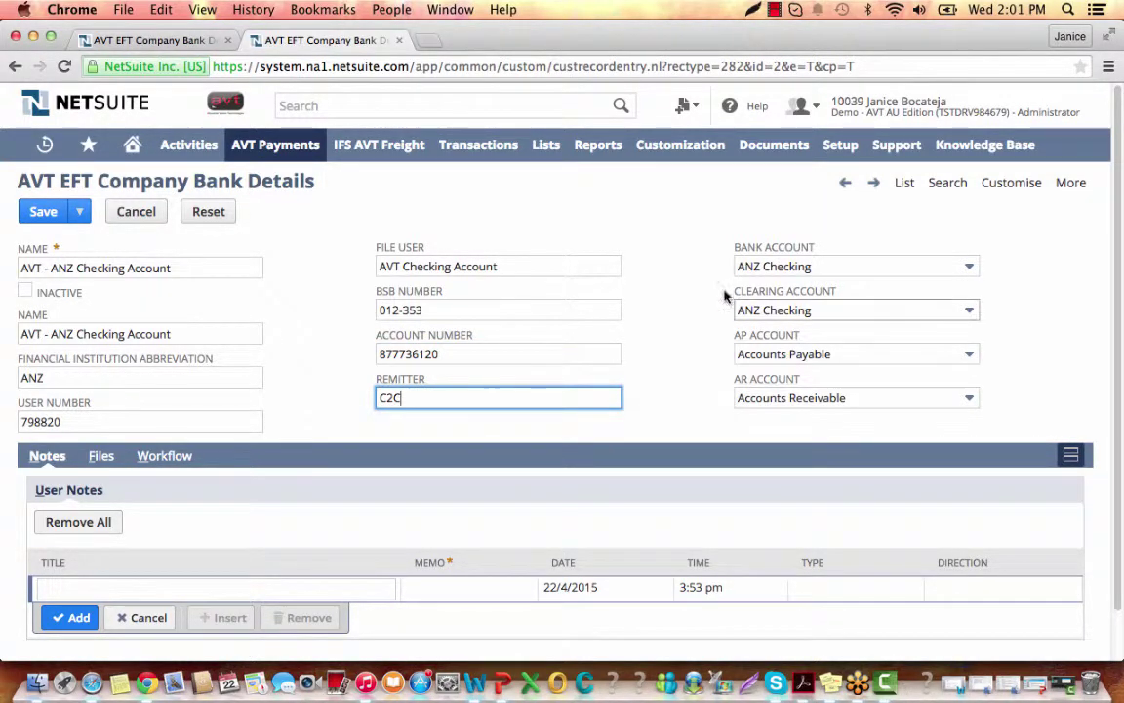
click(722, 260)
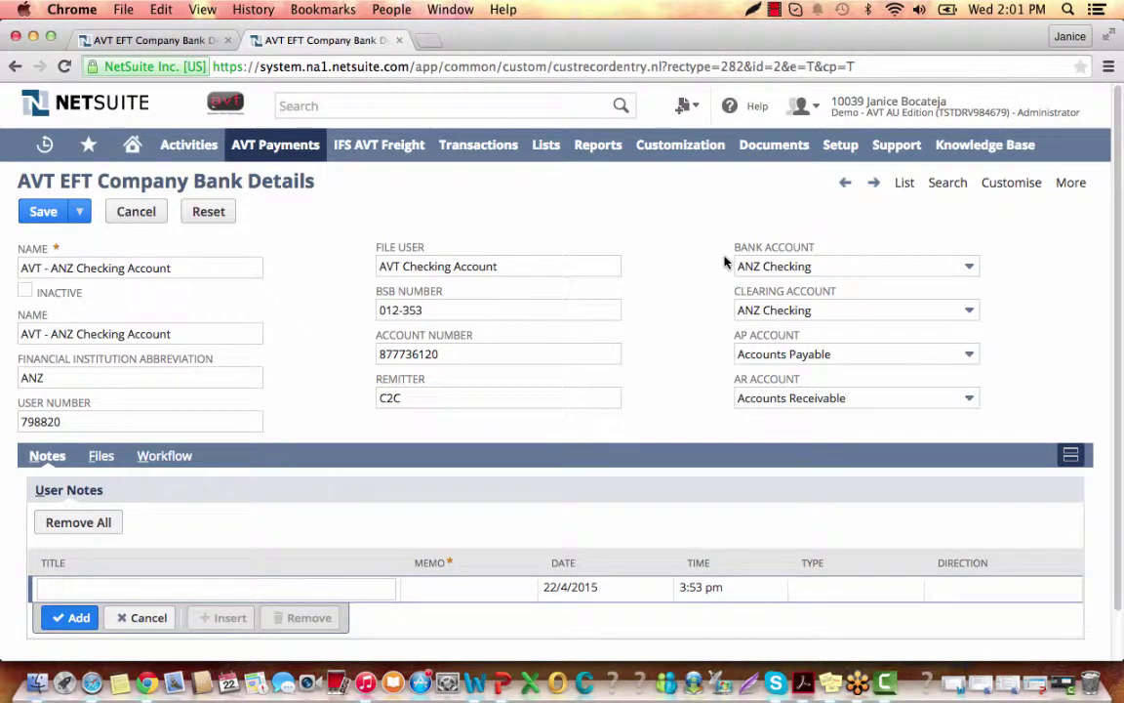
- Choose ANZ Checking as the bank account and save the company bank details record
click(872, 265)
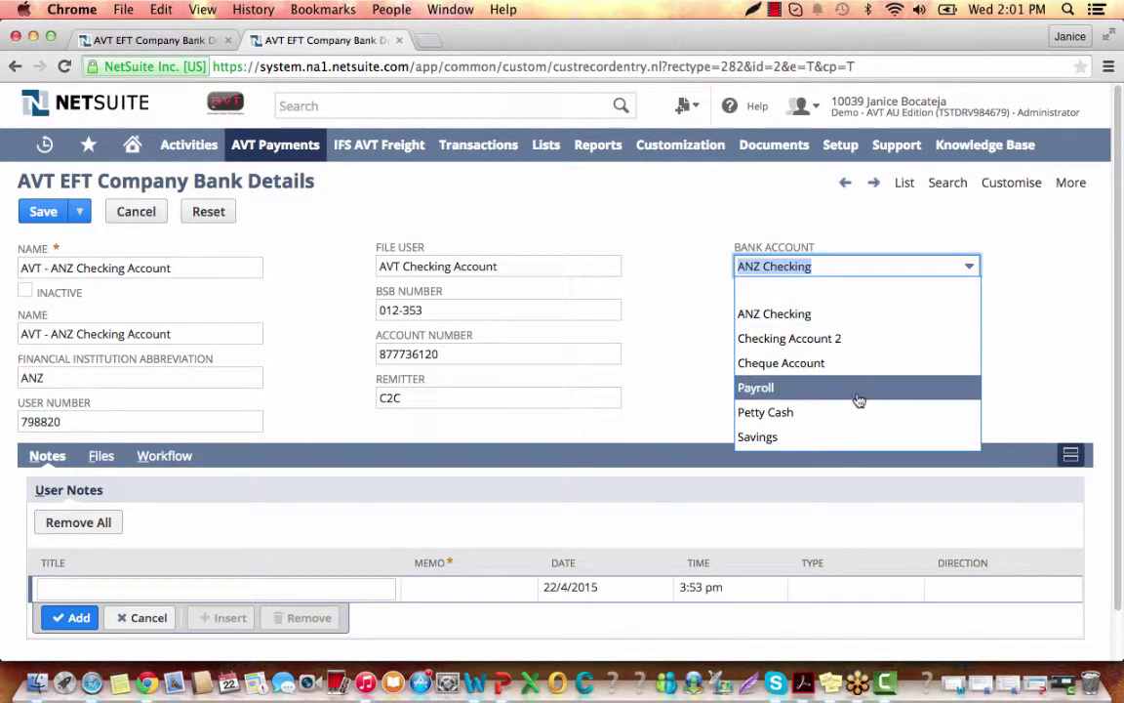
click(827, 314)
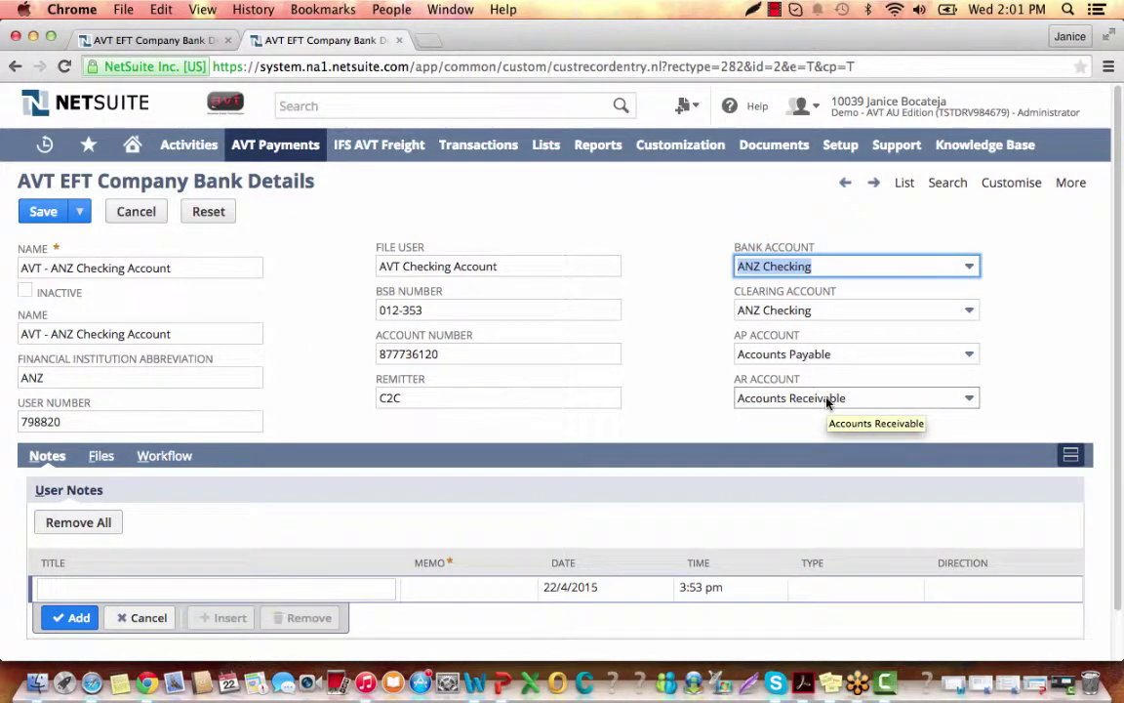
click(659, 419)
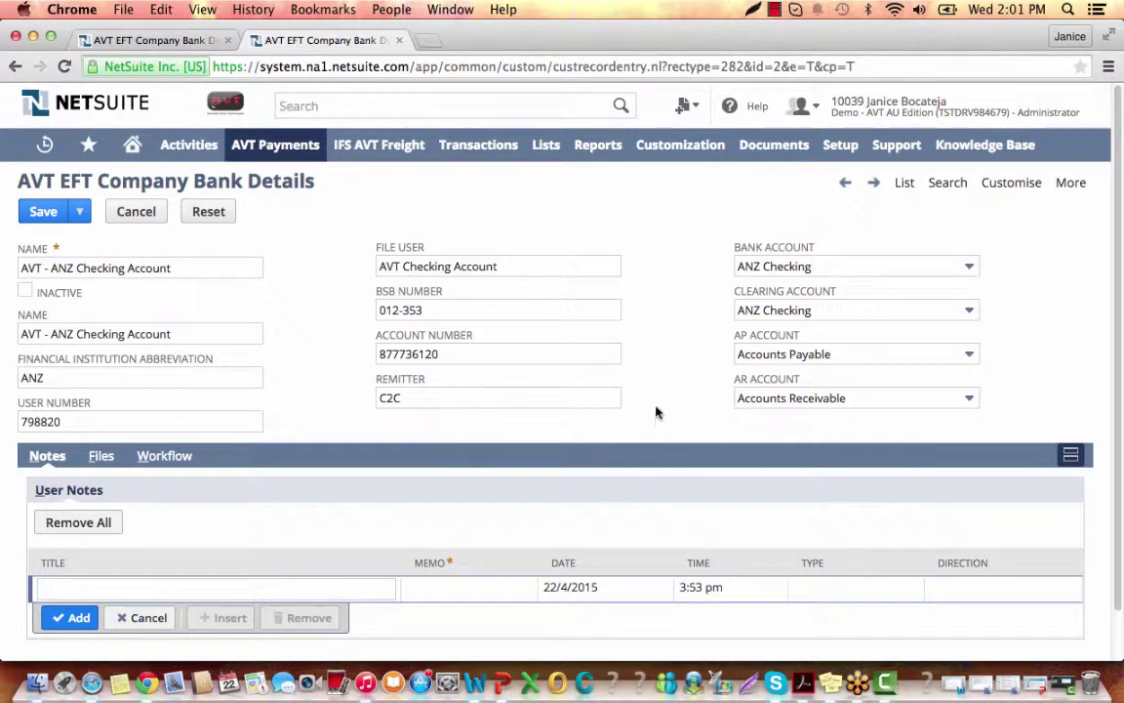
click(43, 211)
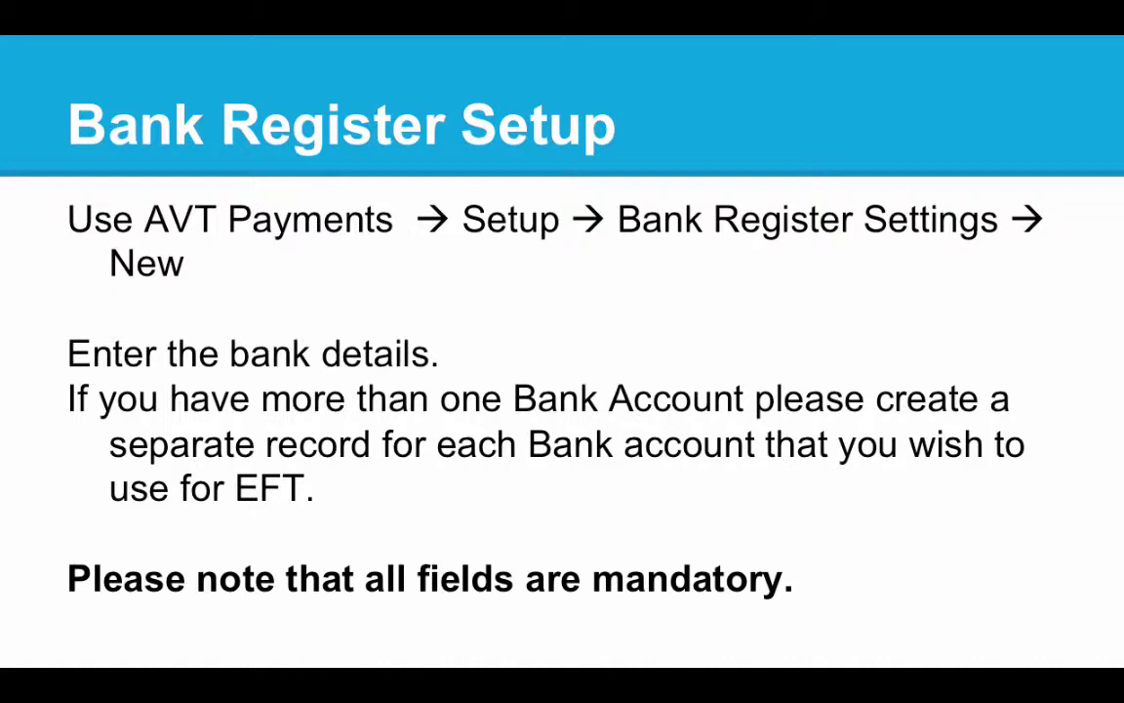
key(Right)
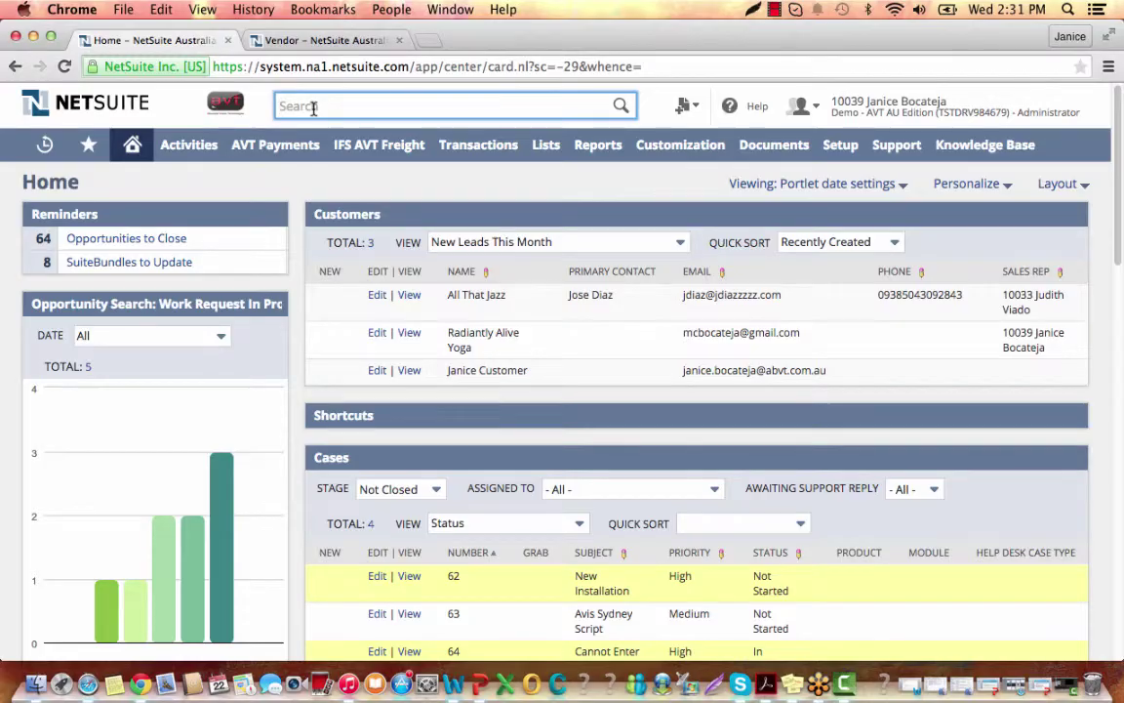
- Search for the vendor Zen Systems and open its record
text(zen sy)
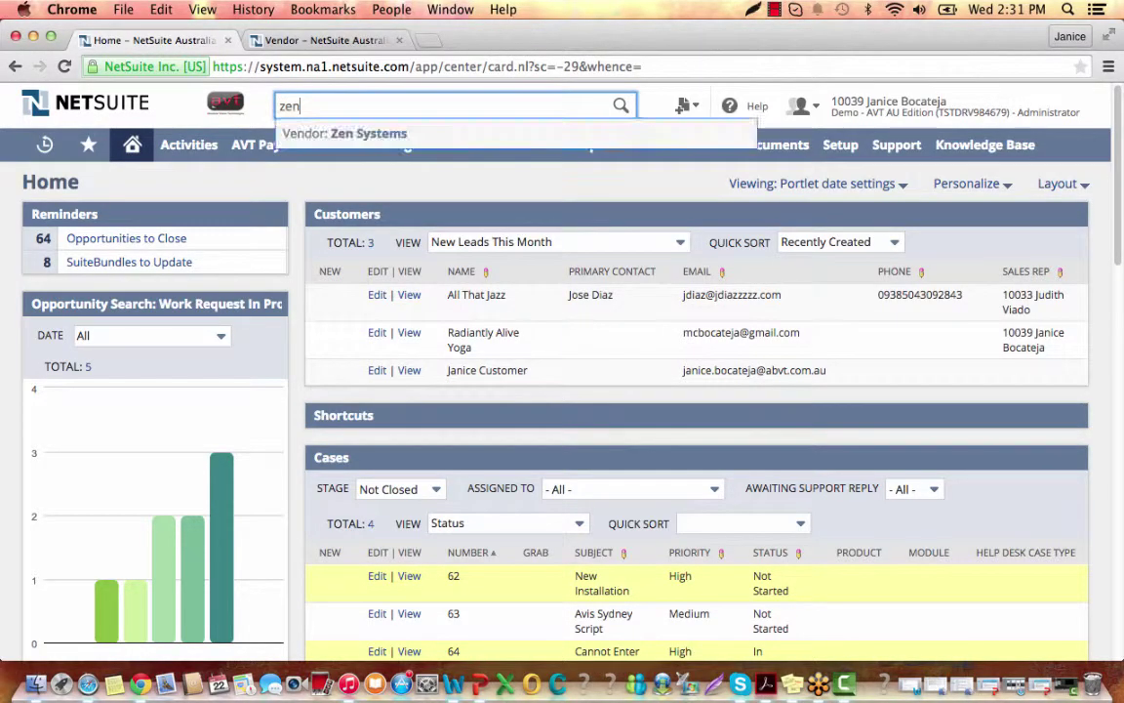
text(stem)
click(298, 134)
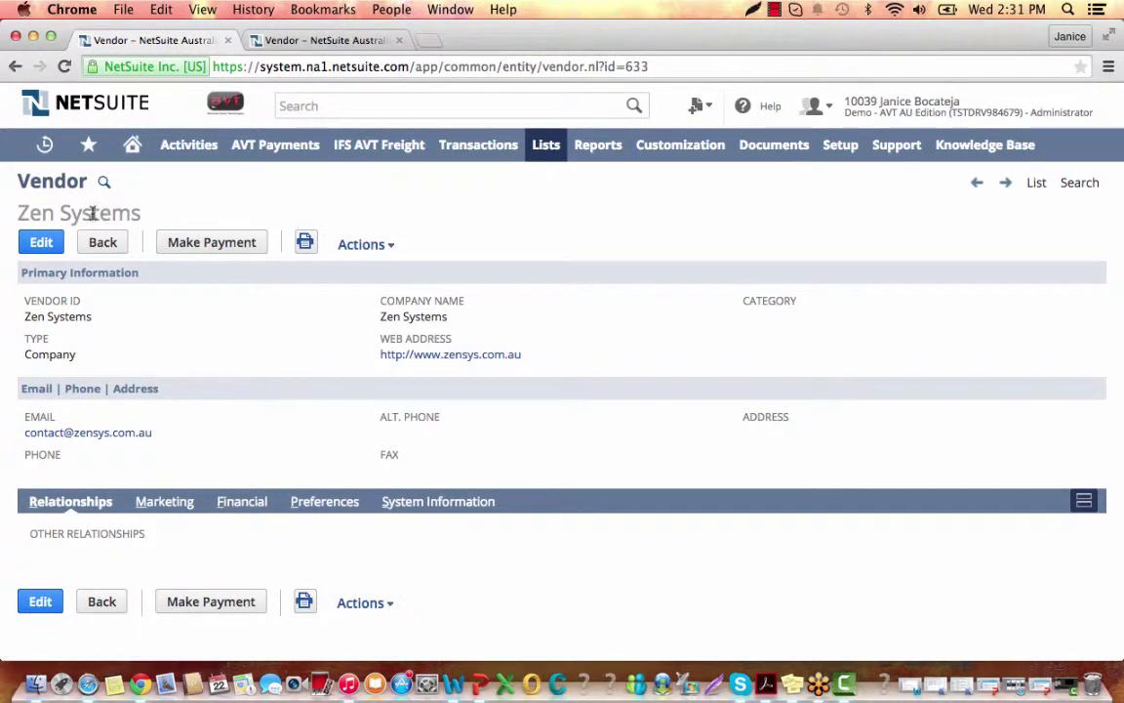
- Edit the Zen Systems vendor record and bring up its EFT bank fields in the financial details
click(42, 244)
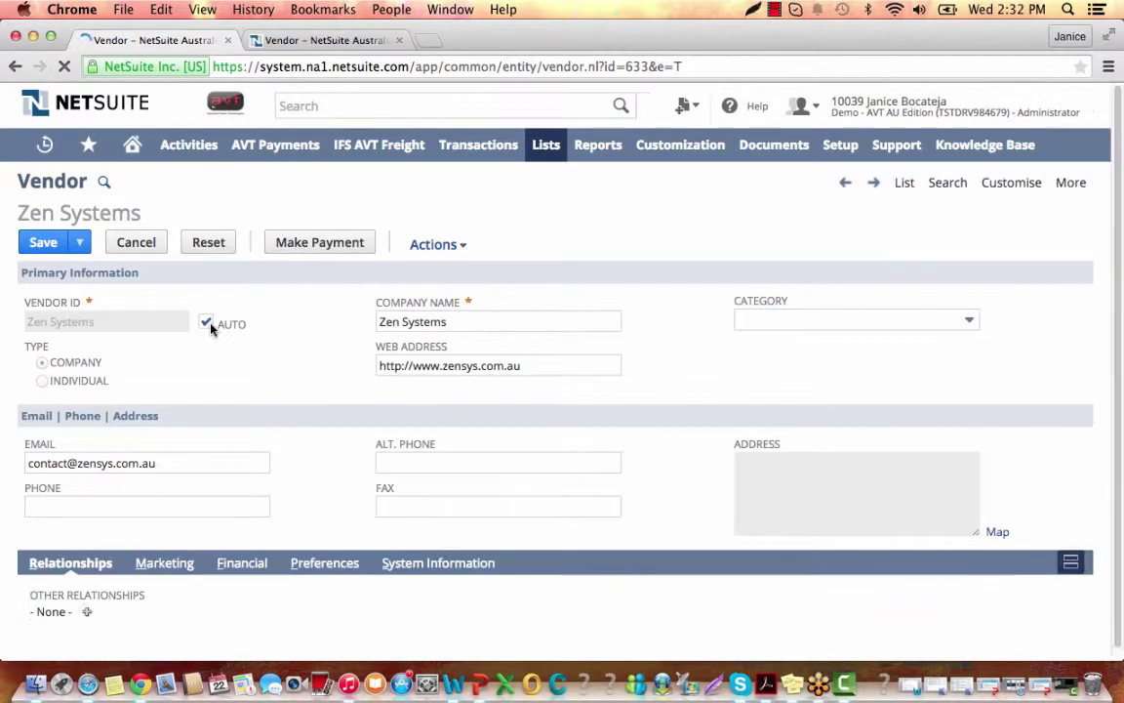
click(241, 564)
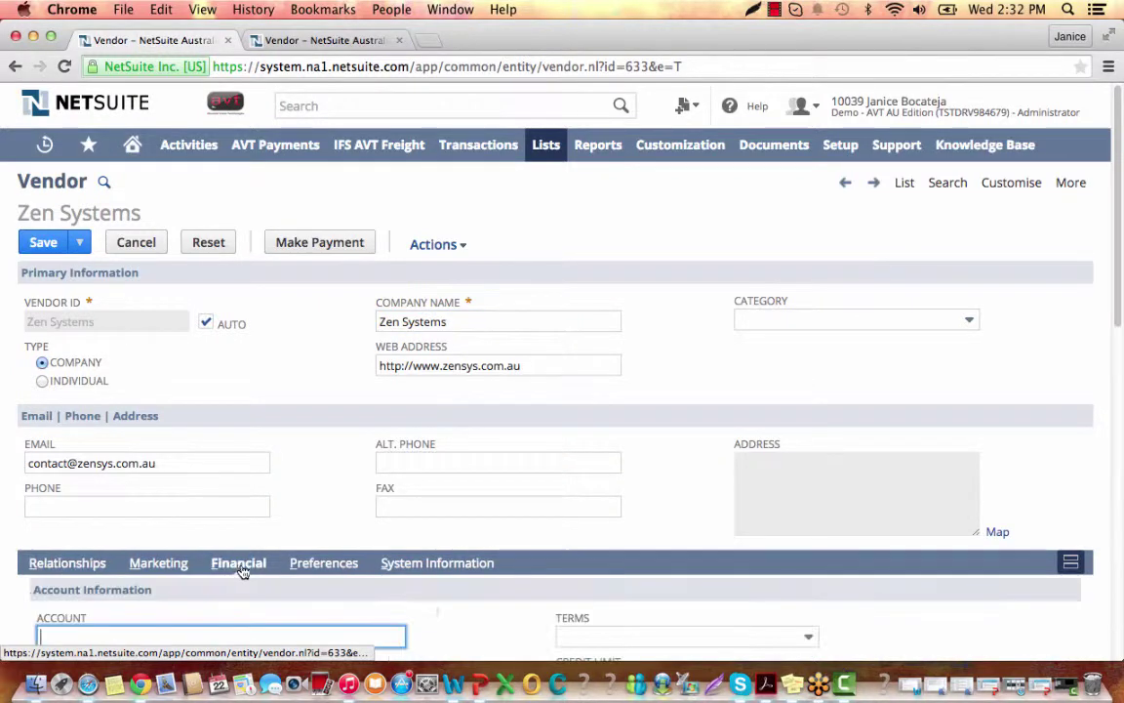
scroll(436, 609, down, 4)
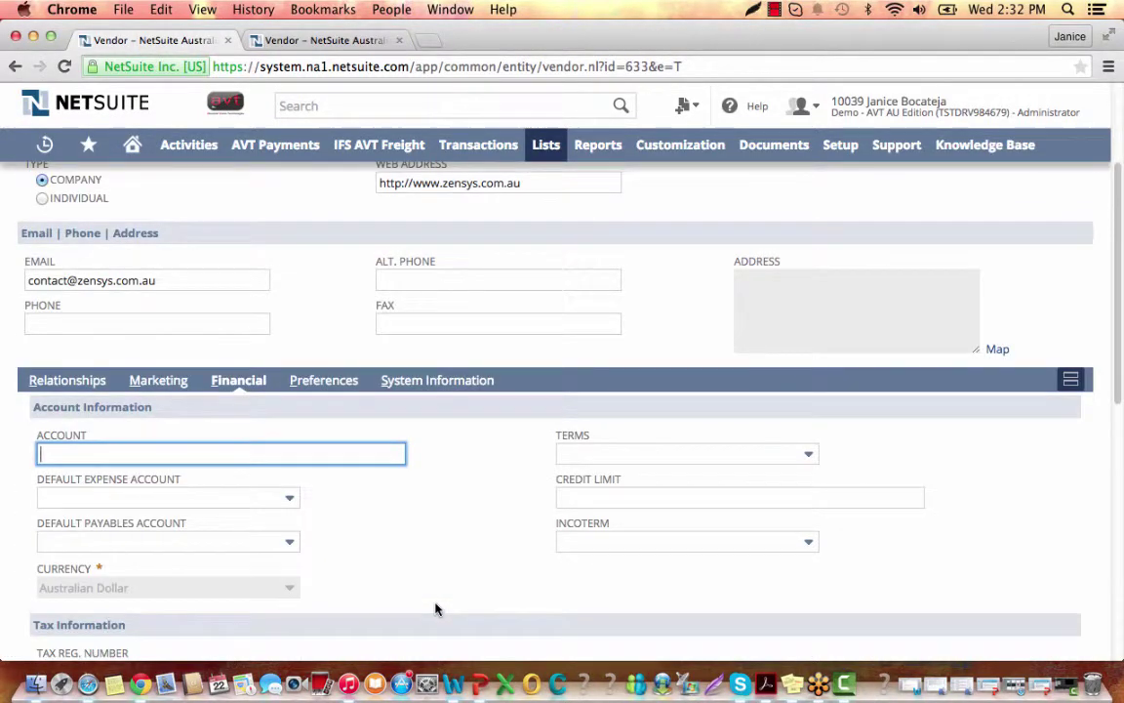
scroll(456, 566, down, 10)
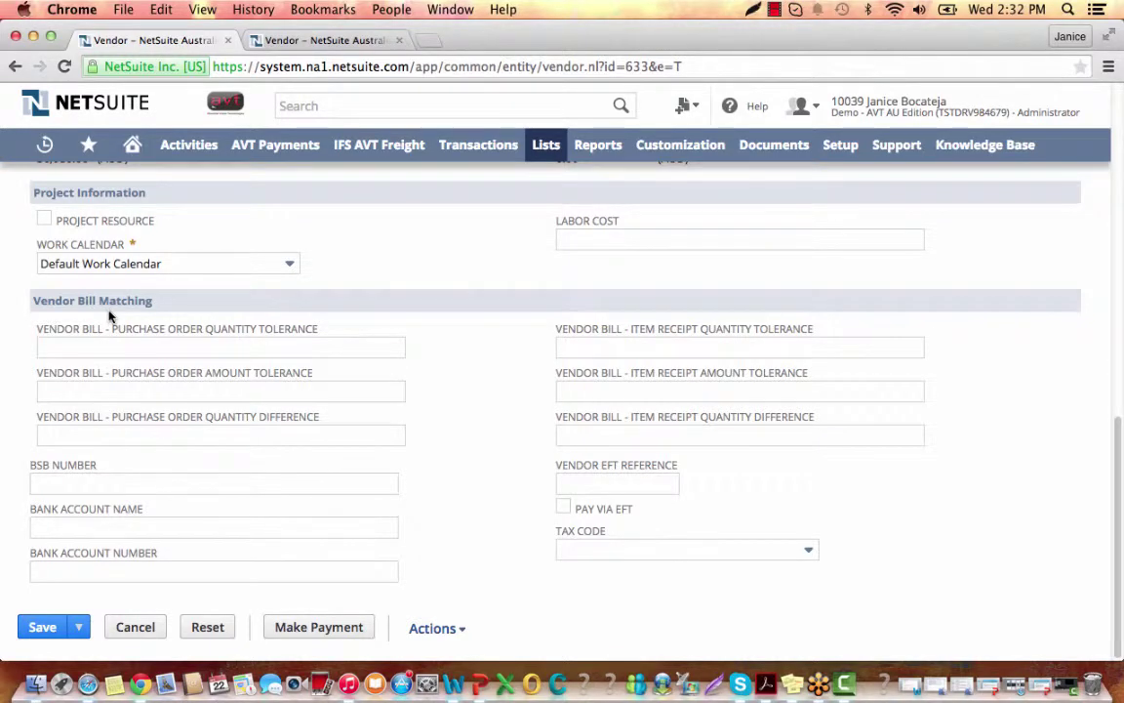
- Switch to the prefilled Zen Systems vendor form with bank details and Pay via EFT enabled, and save the record
click(312, 41)
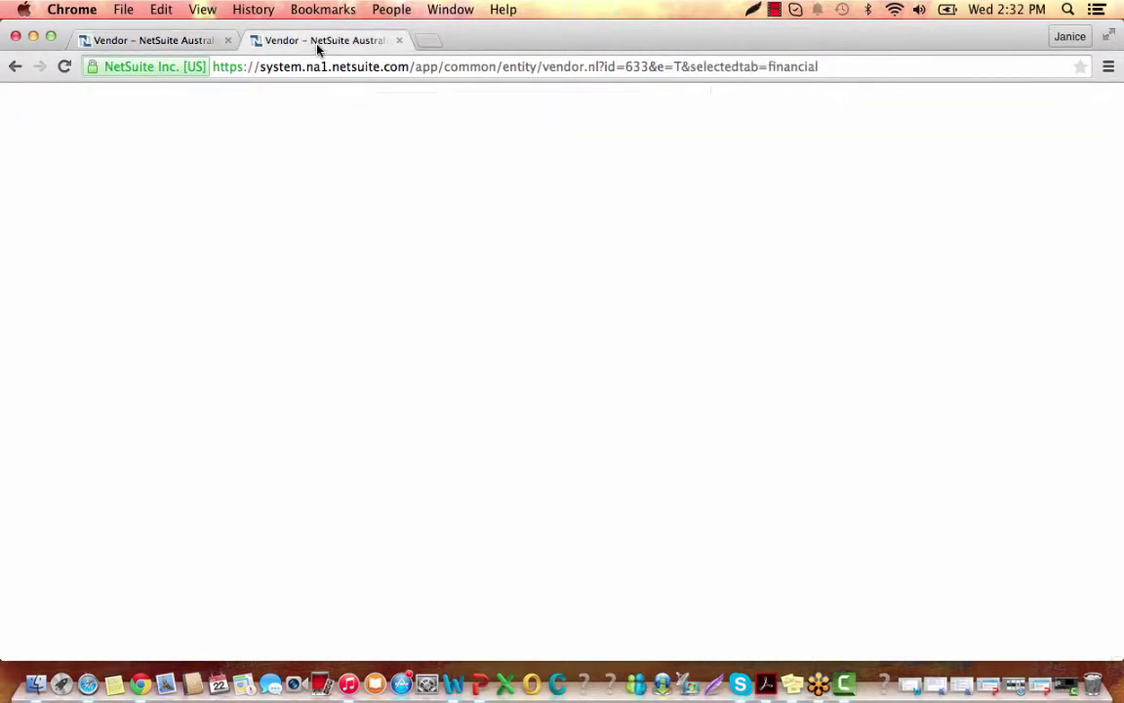
scroll(685, 426, down, 10)
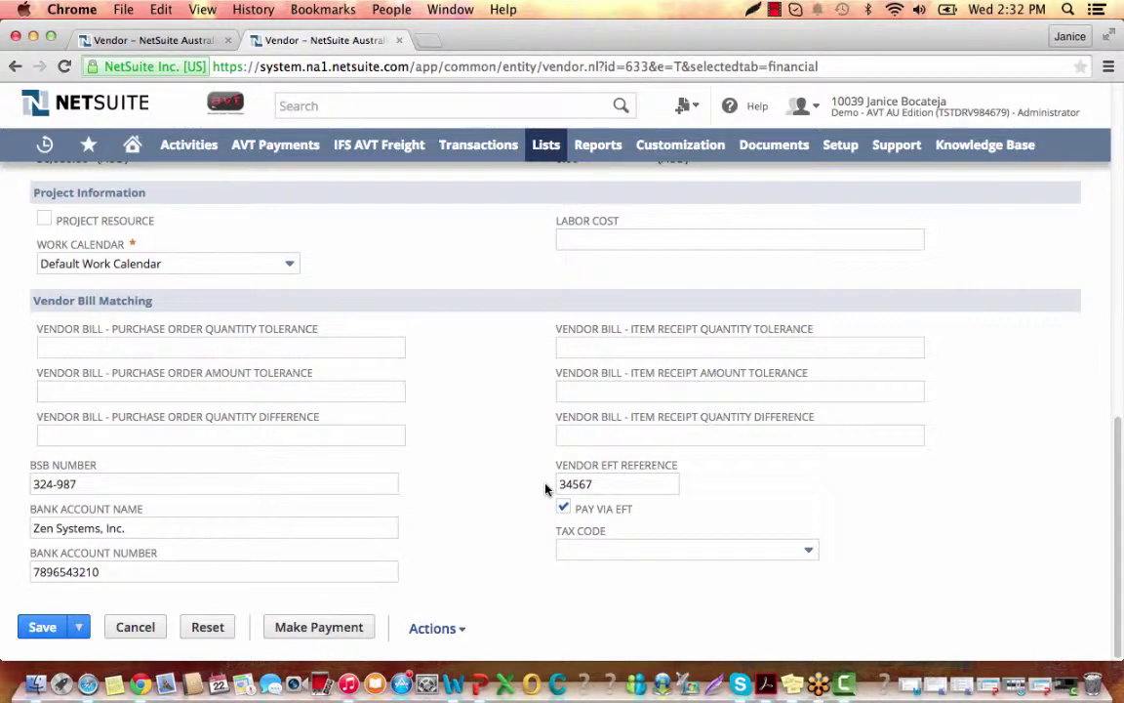
click(36, 628)
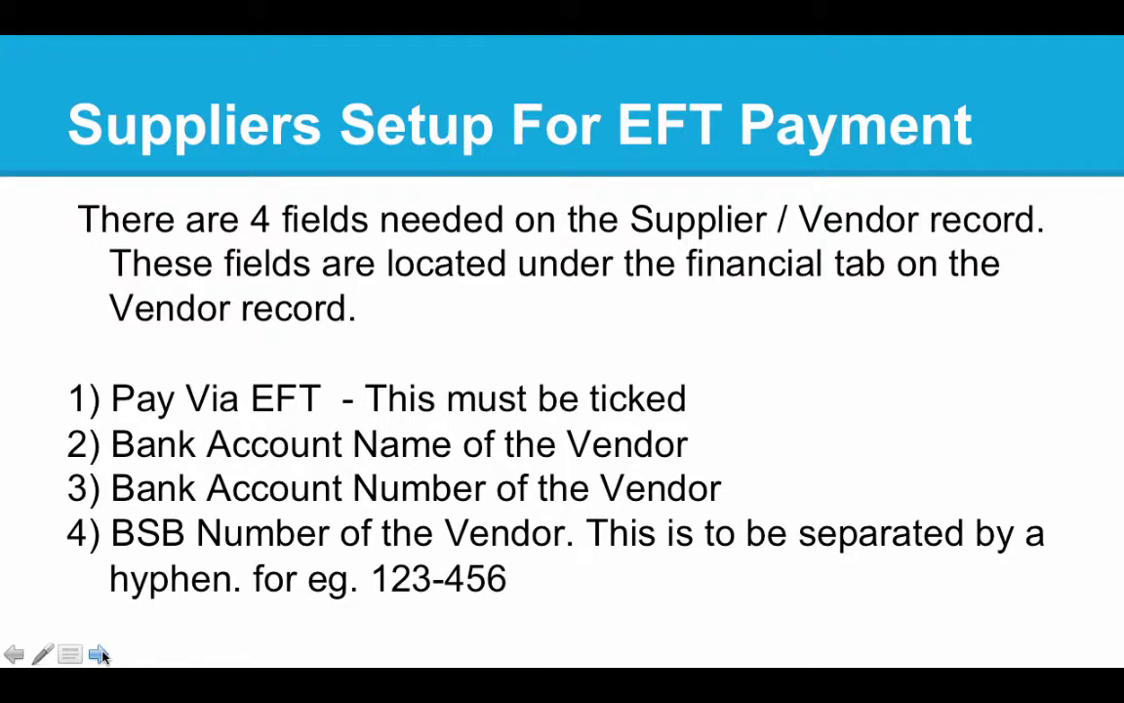
click(100, 653)
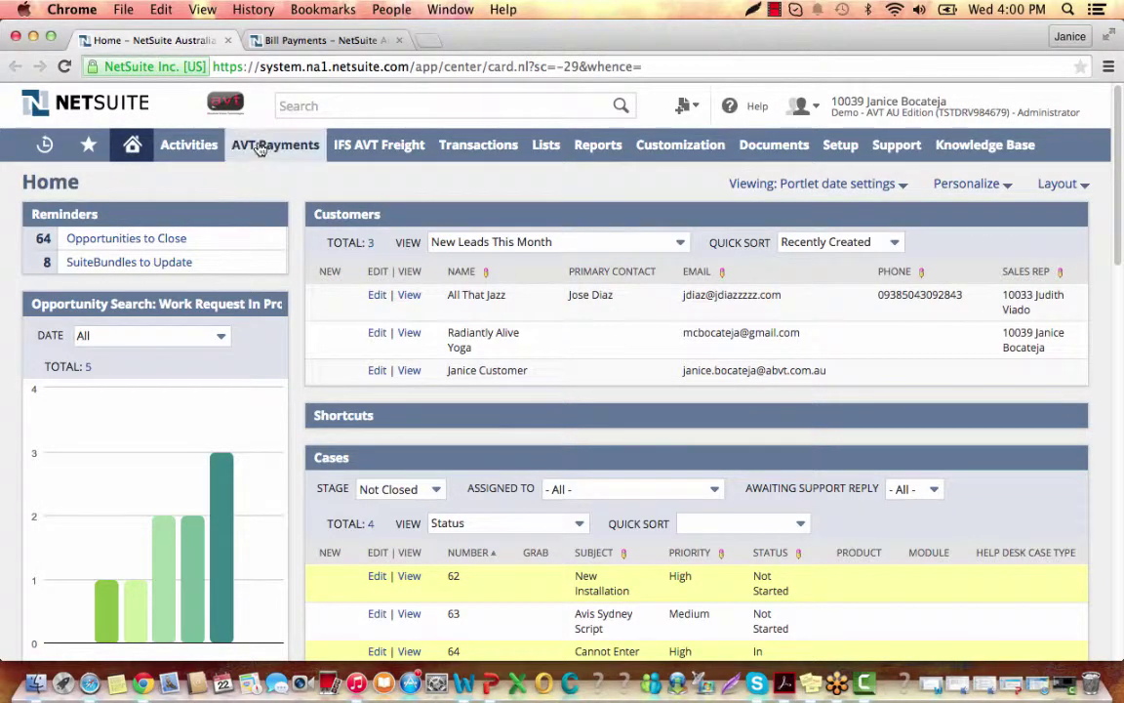
- Open the Pay Bills page of the AVT Payments EFT runs
mouse_move(262, 146)
mouse_move(266, 242)
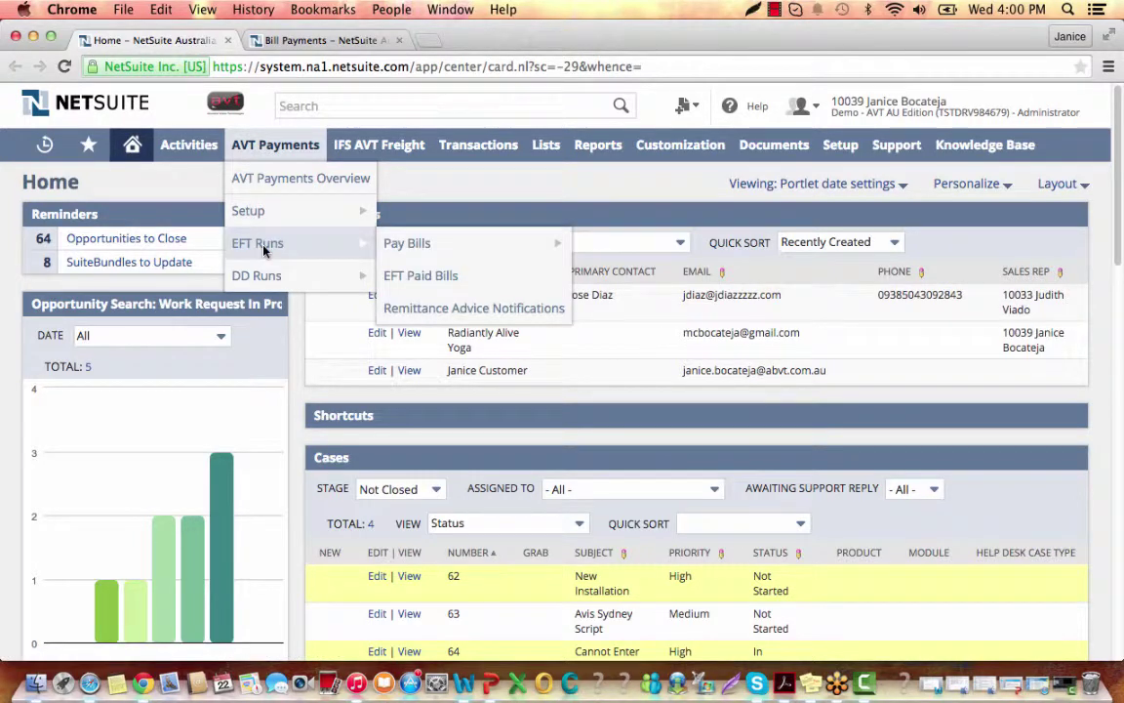
click(418, 245)
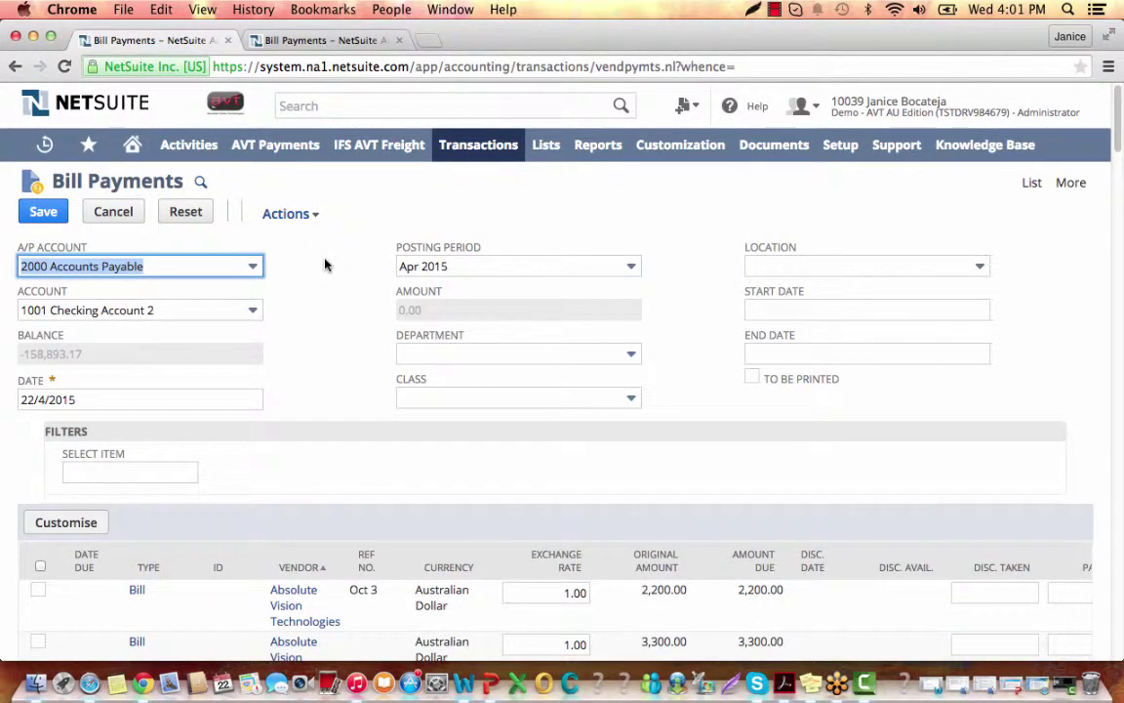
click(323, 280)
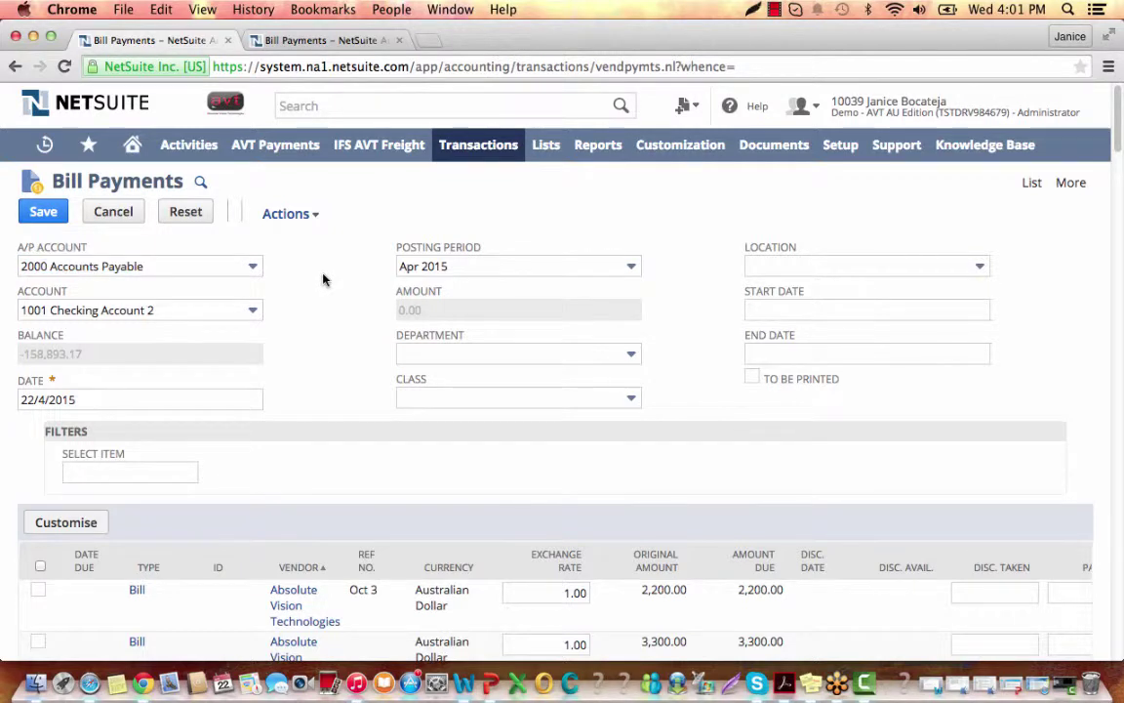
- Keep 2000 Accounts Payable and posting period Apr 2015, and choose 1003 ANZ Checking as the account to pay from
click(251, 264)
click(238, 320)
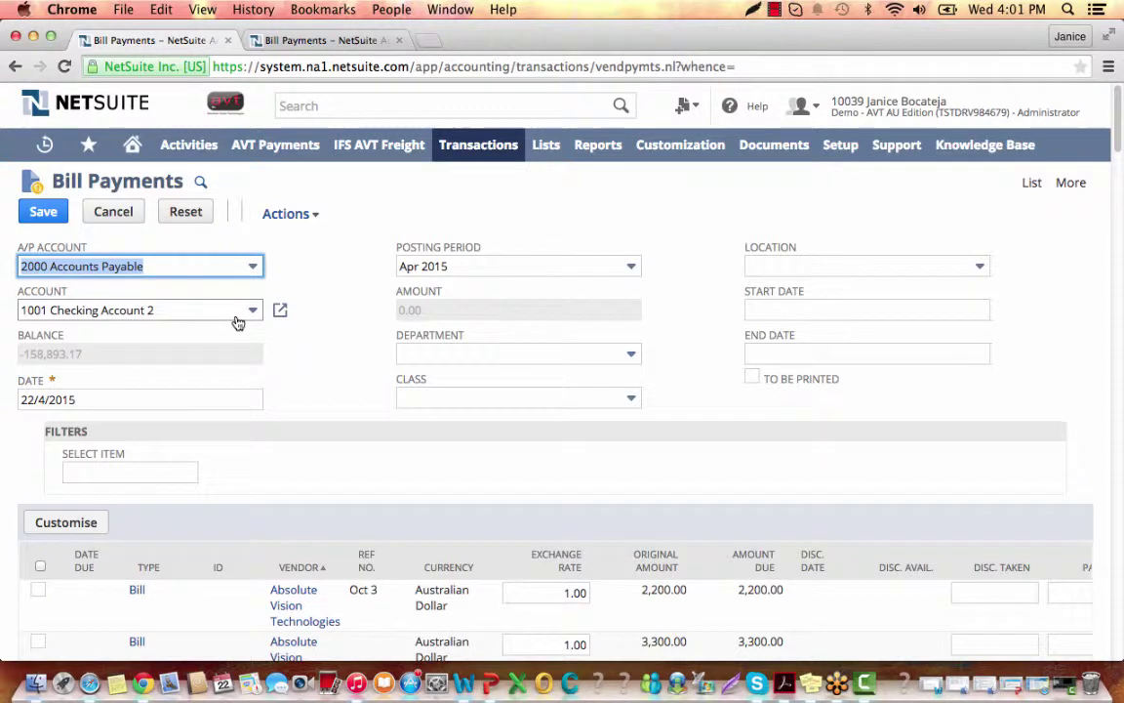
click(214, 315)
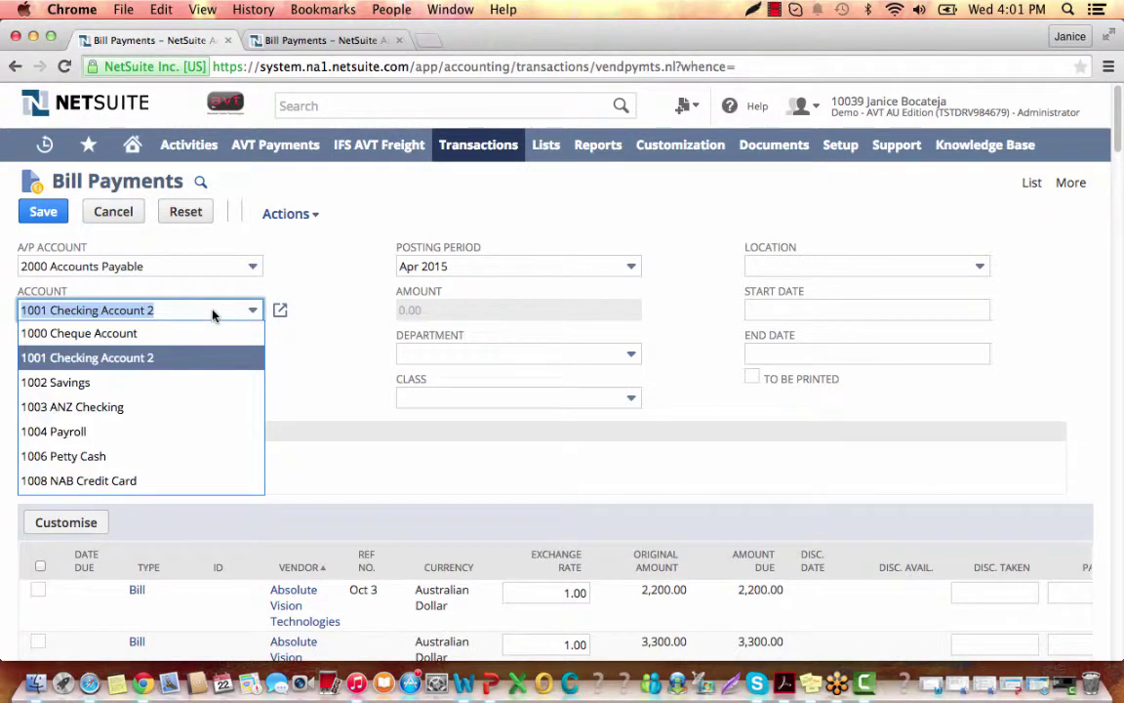
click(189, 408)
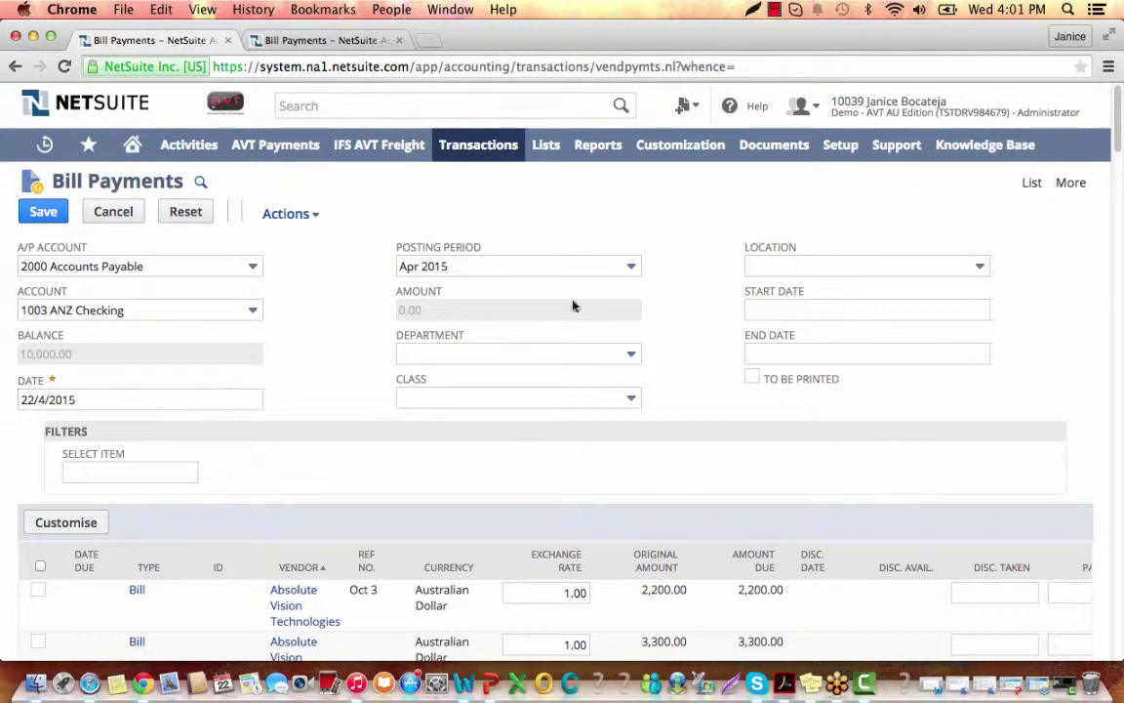
click(607, 265)
click(607, 266)
- Examine the list of open bills, including vendors, due dates and amounts due
scroll(709, 364, down, 1)
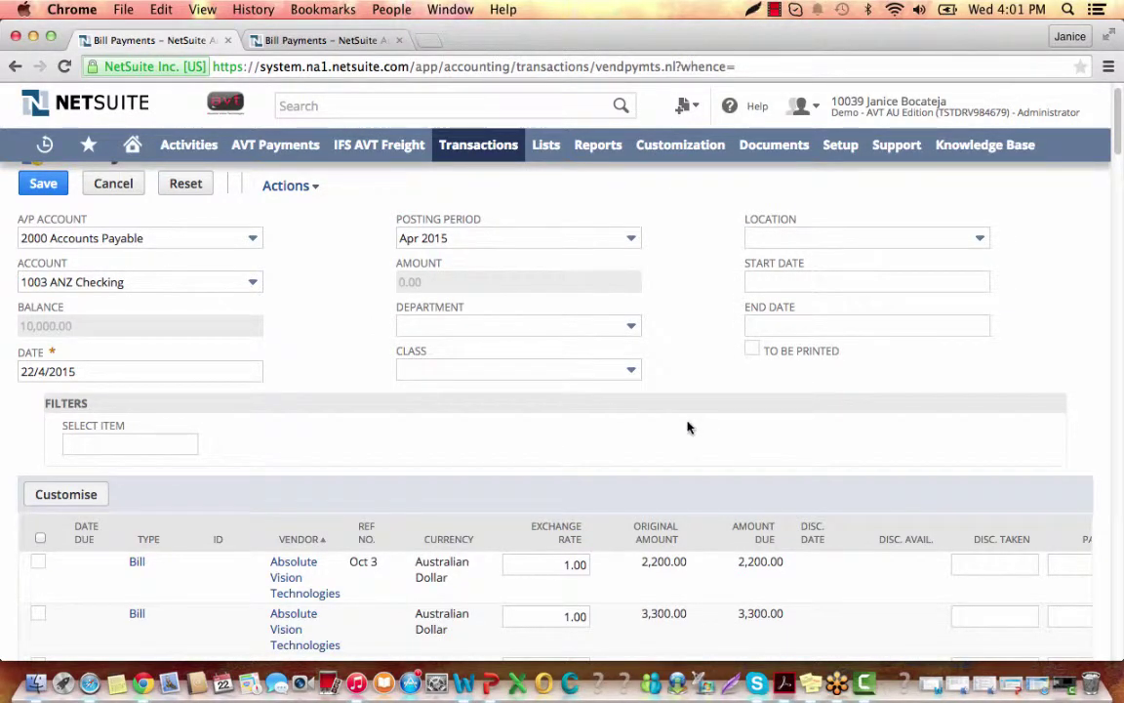
scroll(244, 424, down, 1)
scroll(244, 425, down, 10)
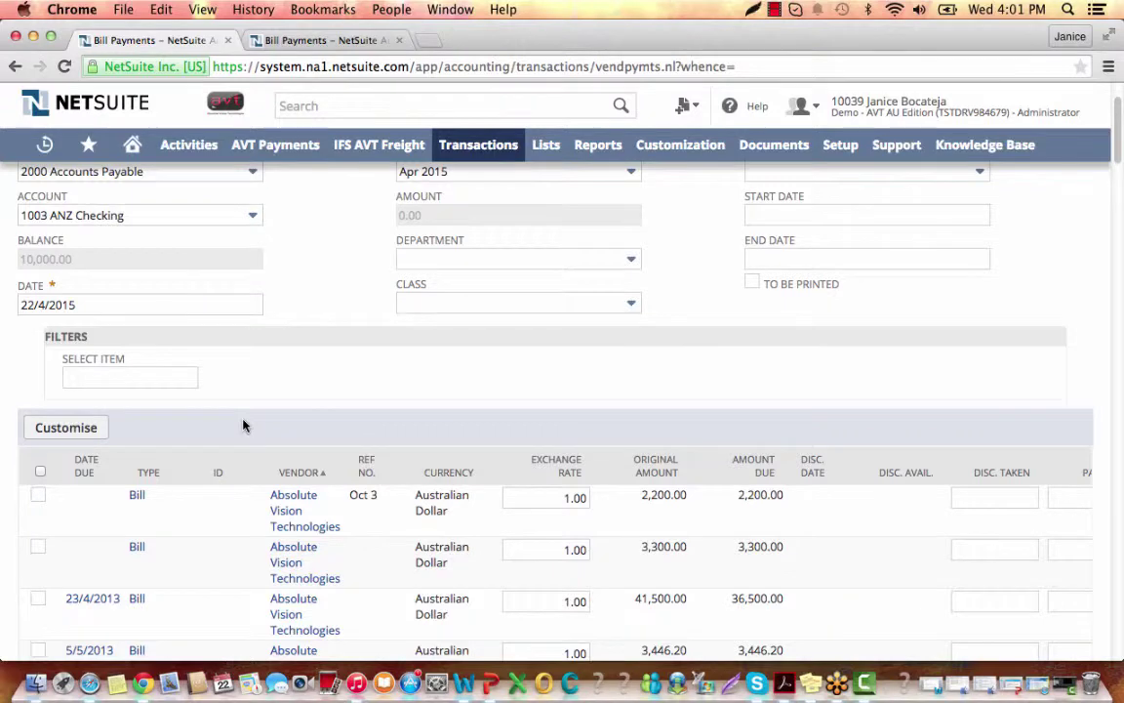
scroll(244, 425, down, 20)
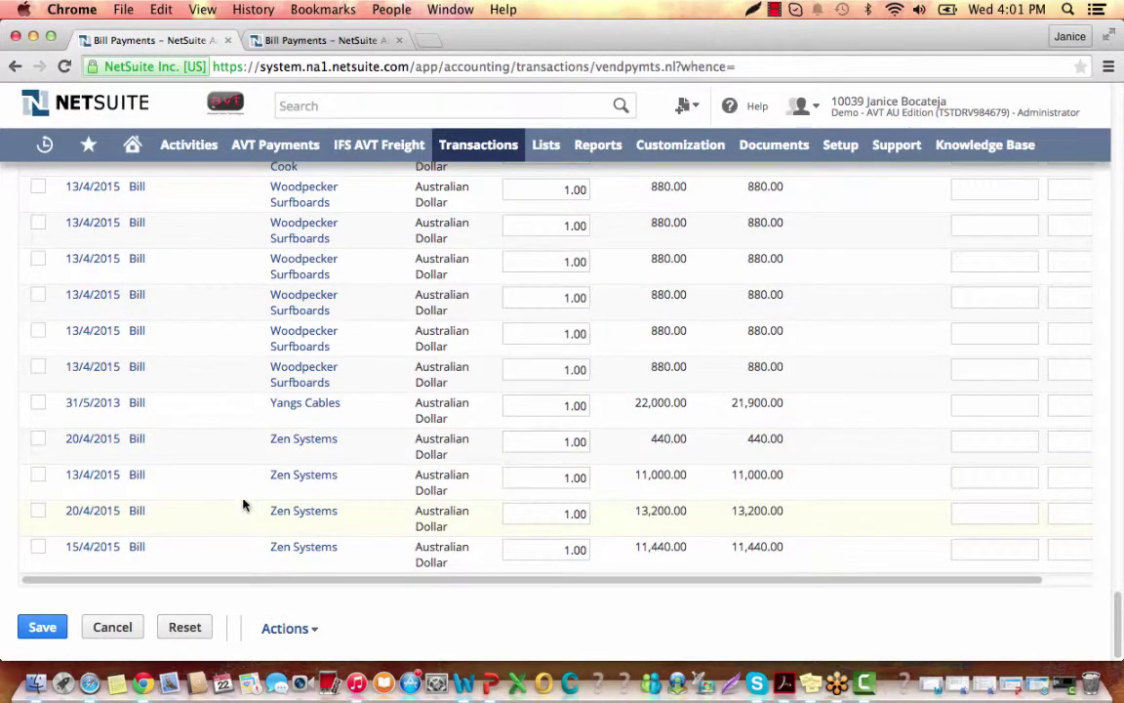
scroll(250, 374, up, 3)
scroll(251, 373, up, 15)
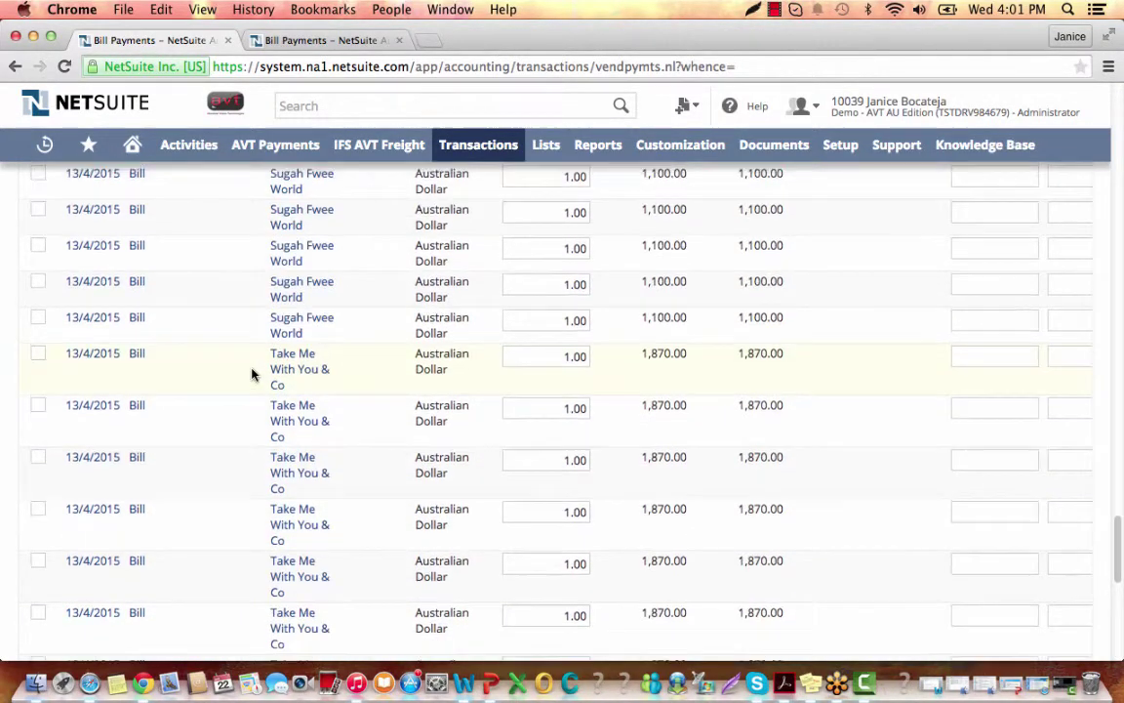
scroll(251, 374, up, 15)
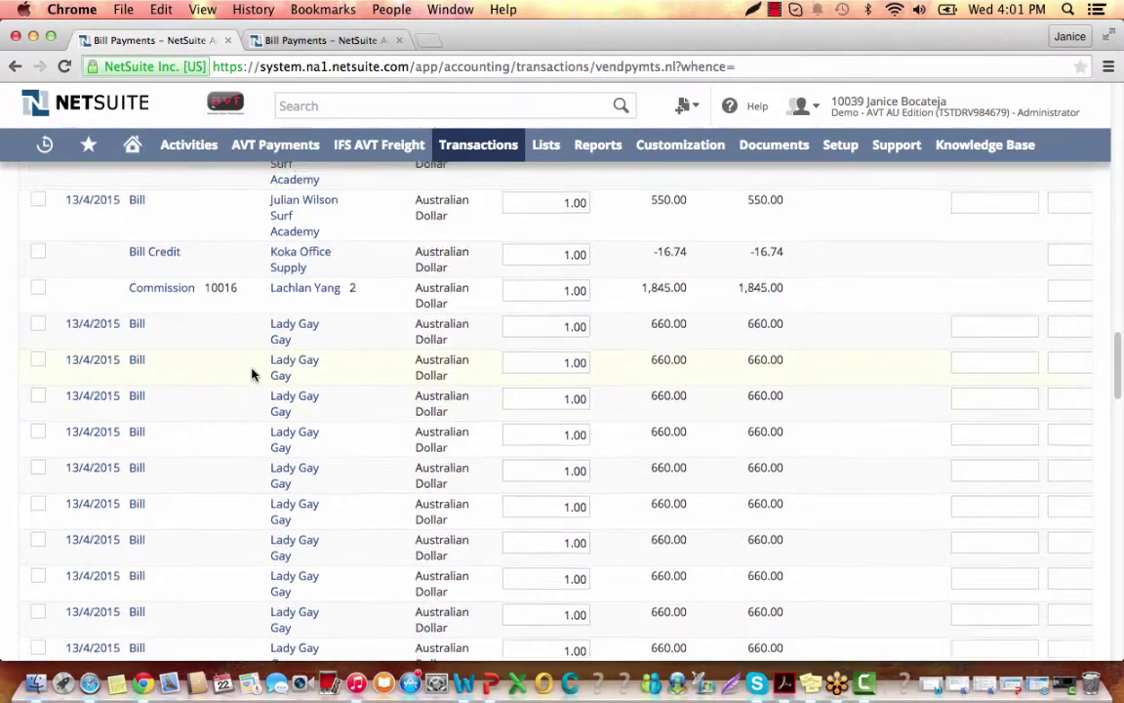
scroll(251, 373, up, 15)
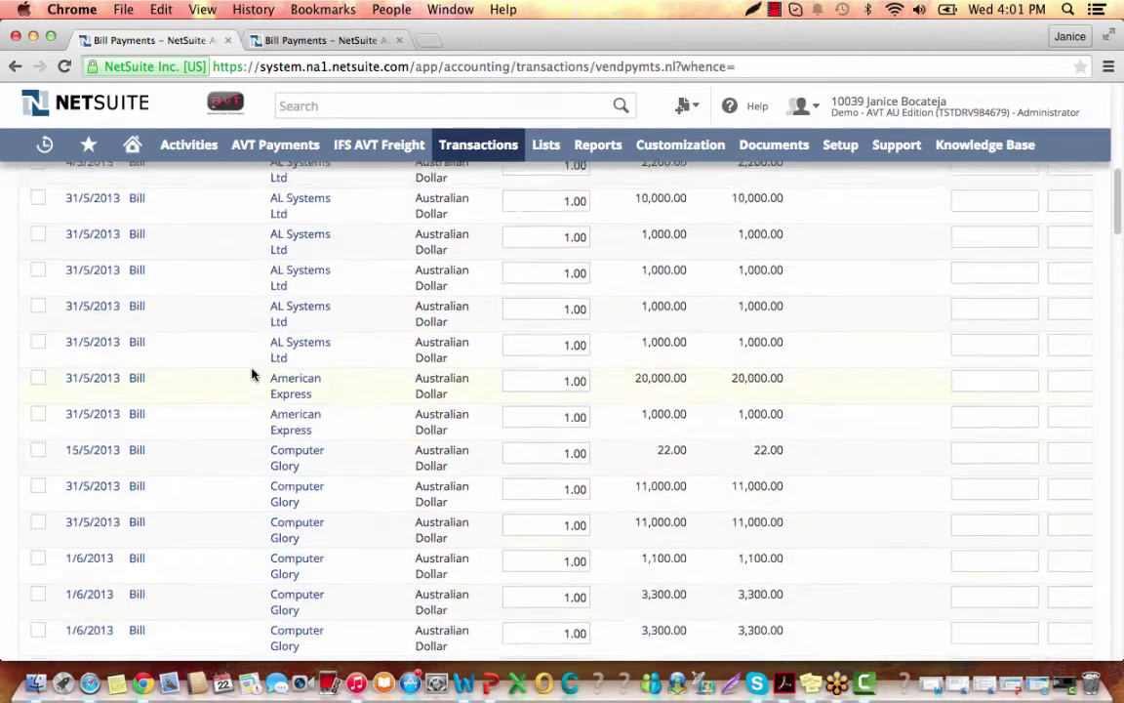
- Select the Zen Systems bills of 440.00, 11,000.00 and 13,200.00 for payment
scroll(712, 629, down, 20)
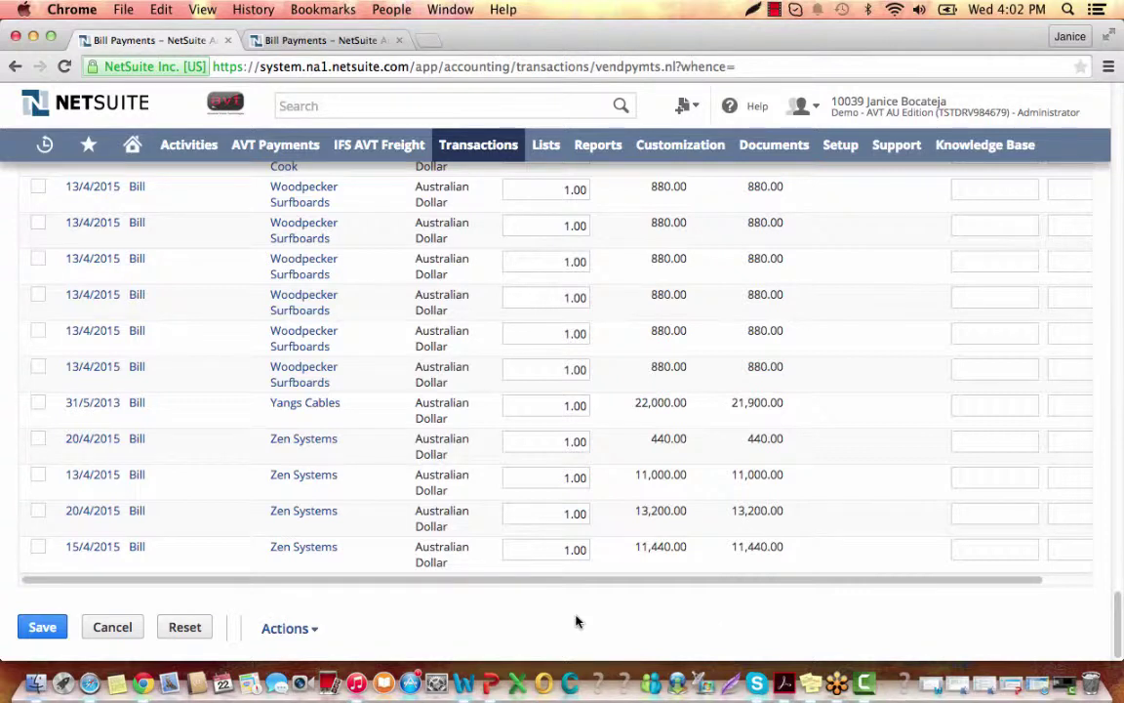
click(38, 442)
click(37, 476)
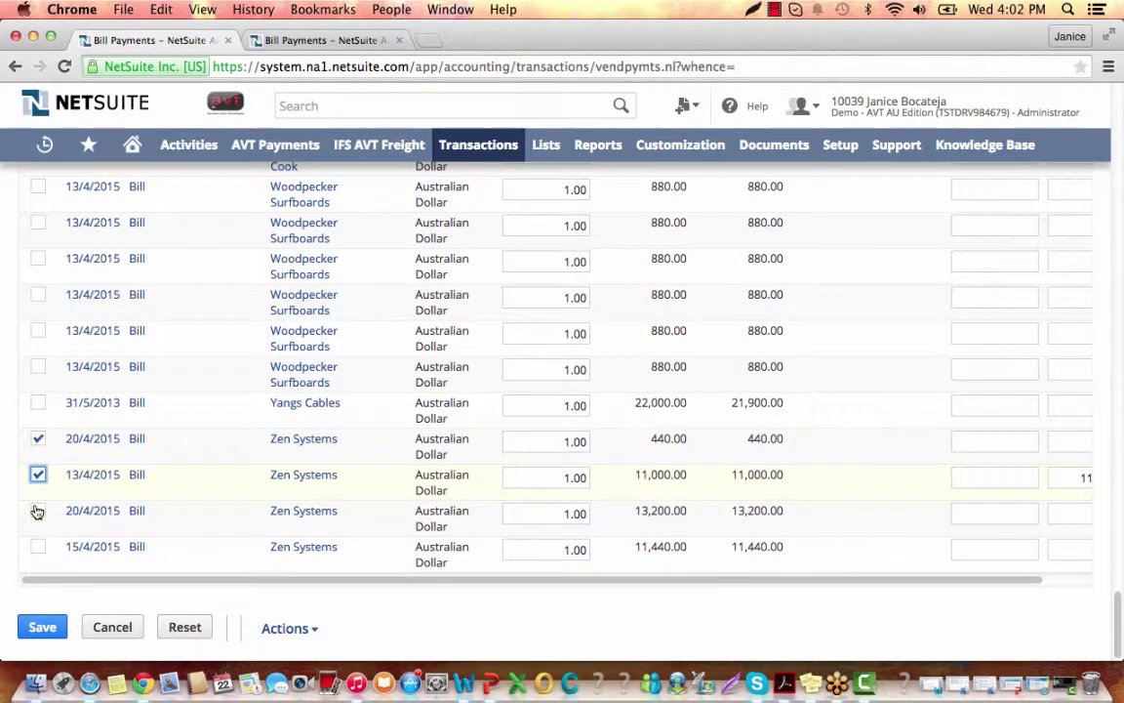
click(37, 513)
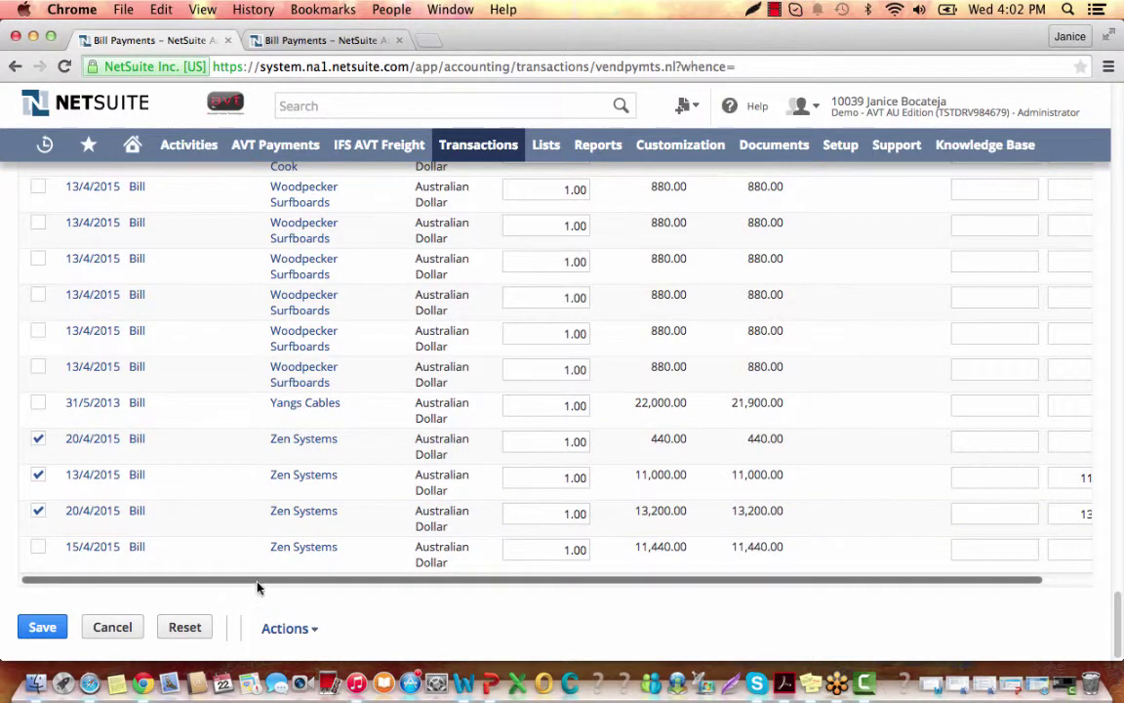
- Set the payment amount of the 13,200.00 Zen Systems bill to 5,000, leaving its discount taken empty
drag(245, 584, 332, 582)
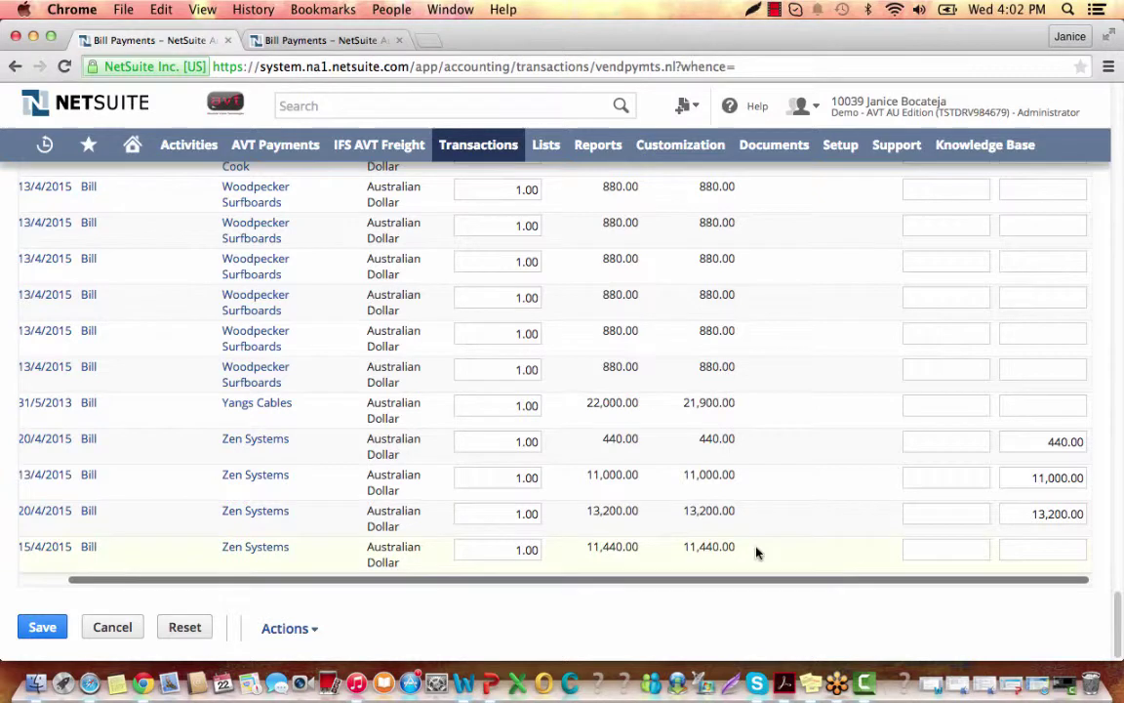
click(947, 514)
text(5000)
key(BackSpace)
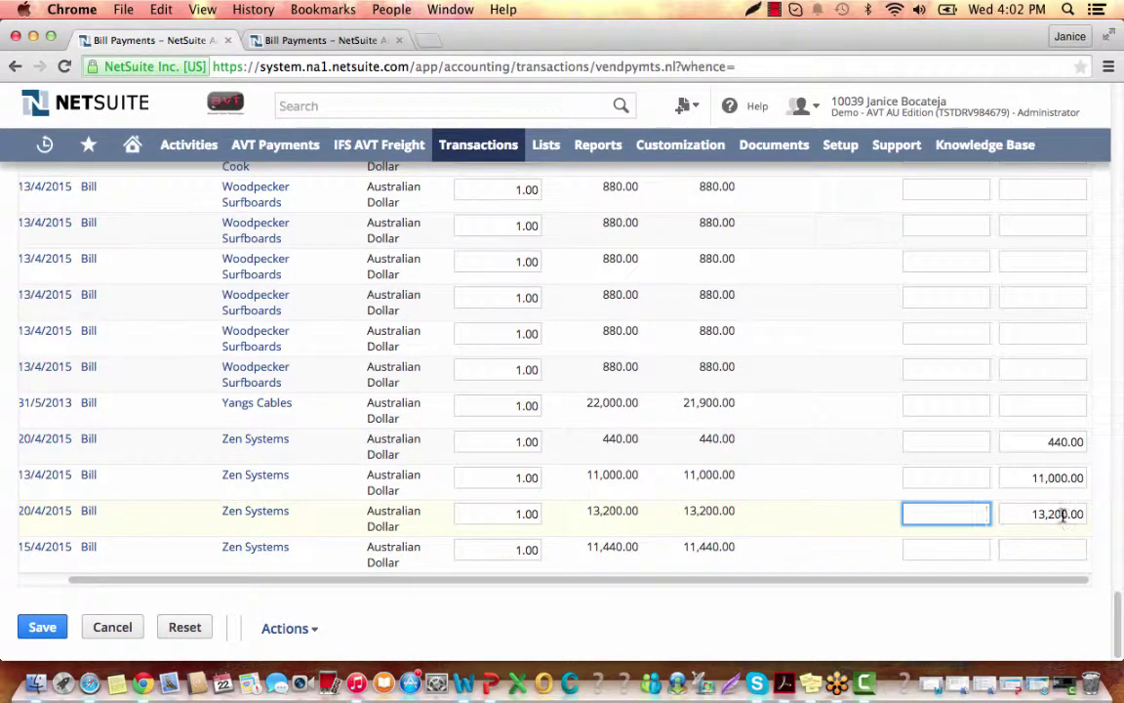
click(1028, 514)
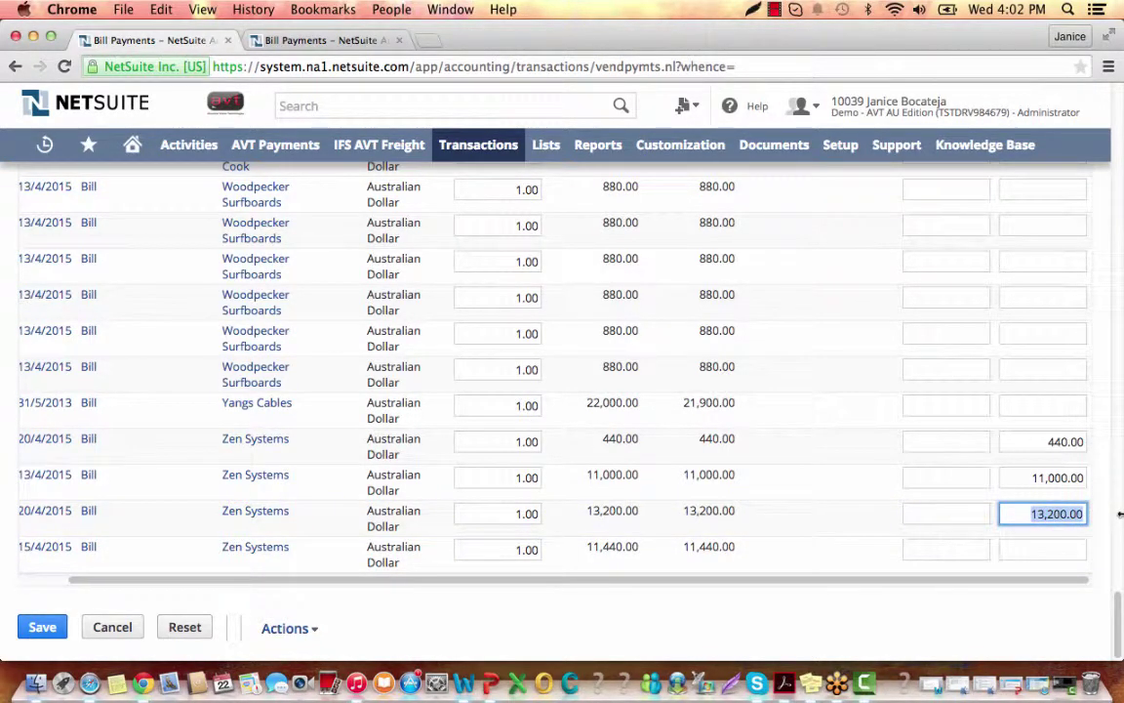
text(5)
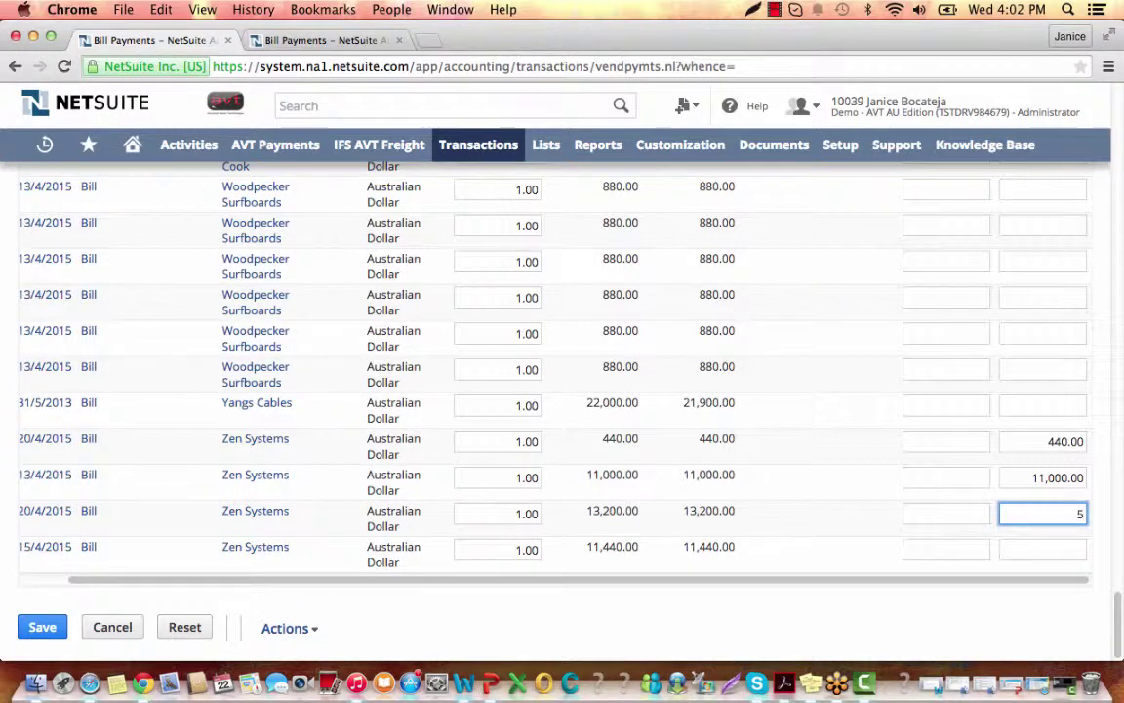
text(,000)
click(1024, 605)
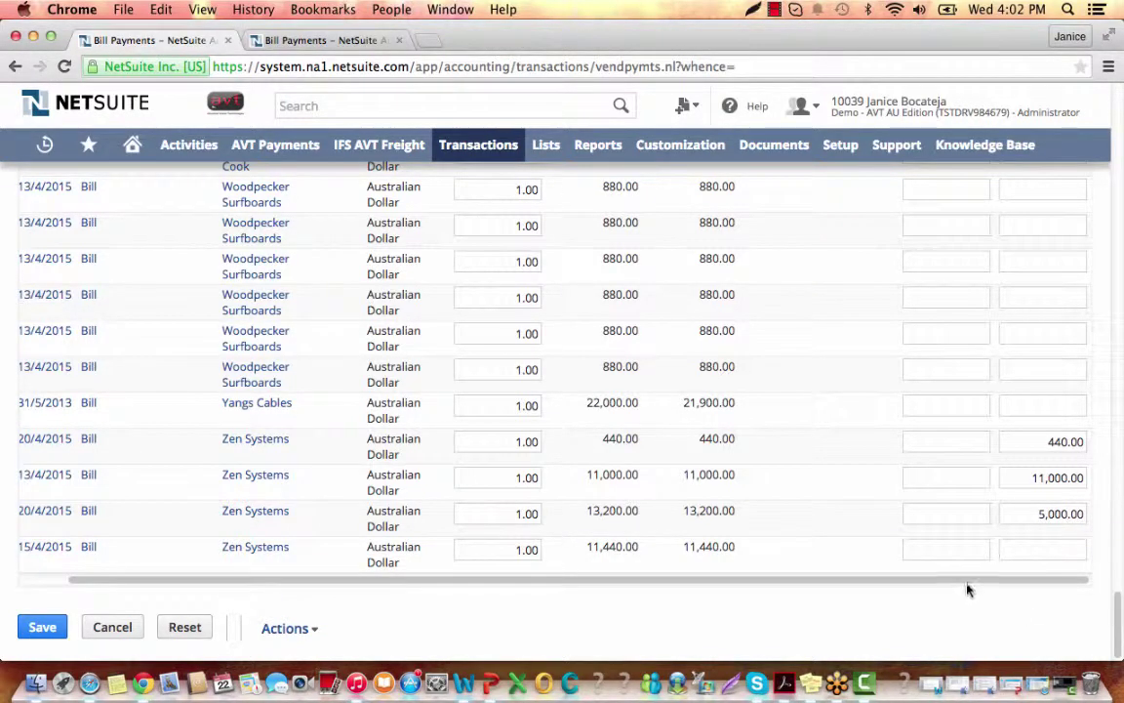
drag(971, 582, 781, 584)
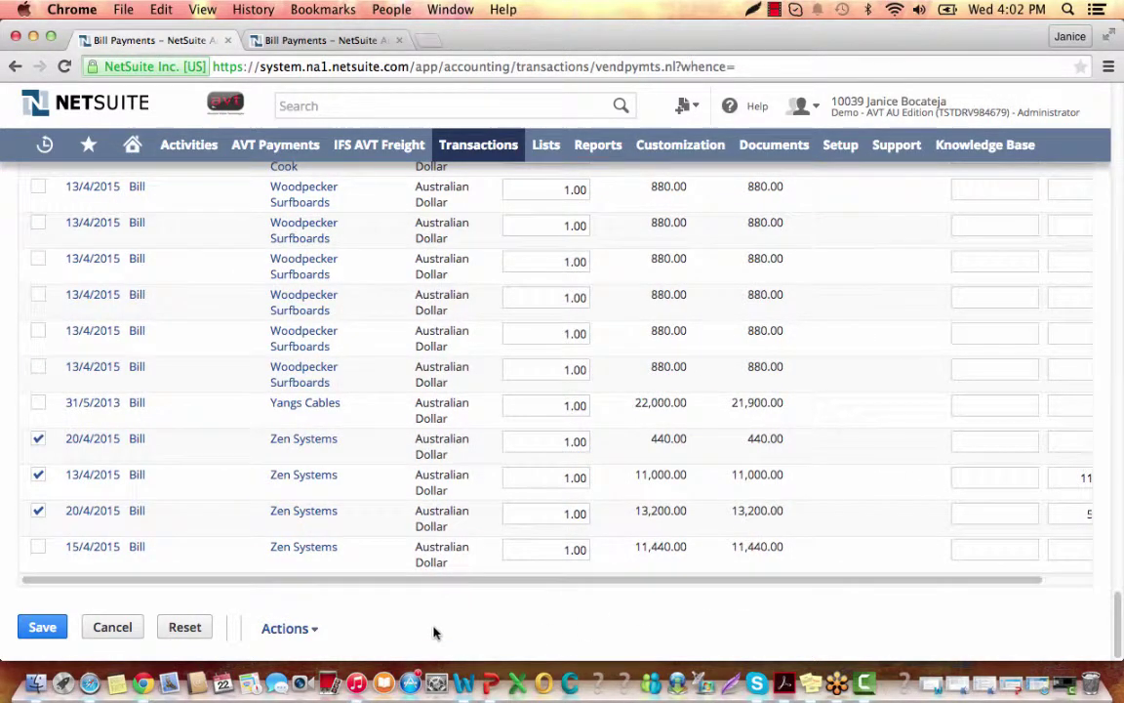
- Select two Woodpecker Surfboards bills of 880.00 and two Take Me With You & Co bills of 1,870.00 for payment
scroll(434, 635, up, 5)
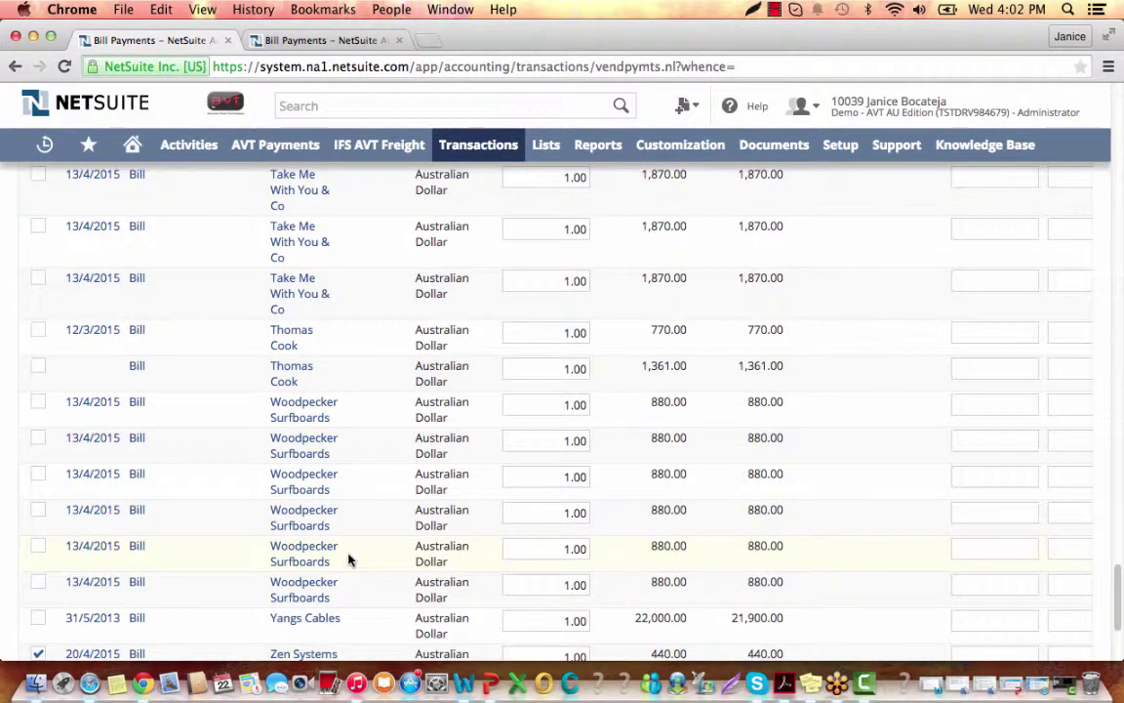
click(38, 440)
click(38, 474)
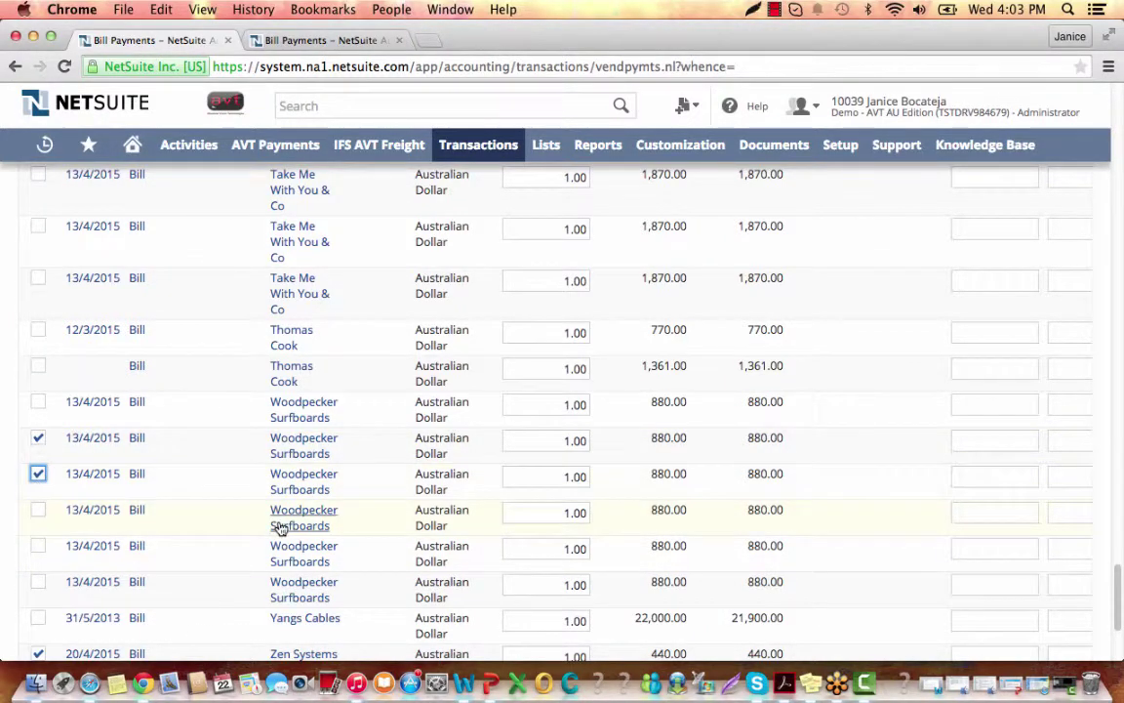
scroll(231, 527, up, 3)
click(38, 320)
click(38, 371)
- Select one Sugah Fwee World bill of 1,100.00 and one Raw Cakes & More bill of 3,960.00, and return to the payment header
scroll(192, 411, up, 9)
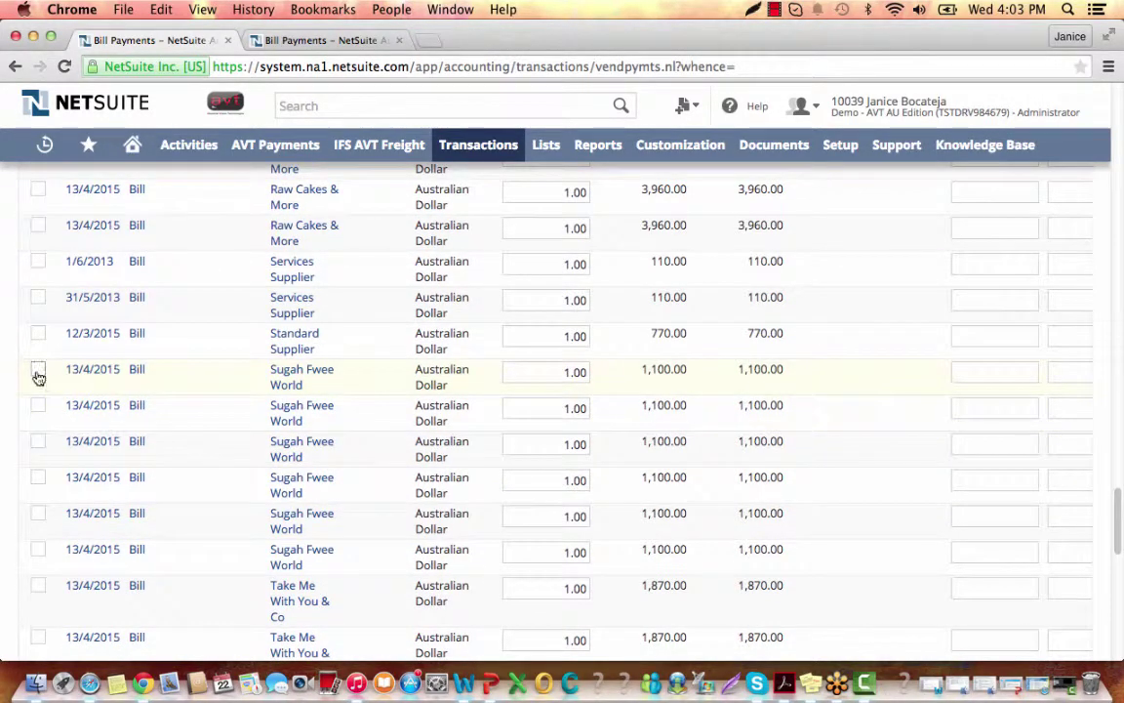
click(37, 372)
scroll(189, 436, up, 2)
click(37, 281)
scroll(226, 427, up, 10)
scroll(226, 426, up, 15)
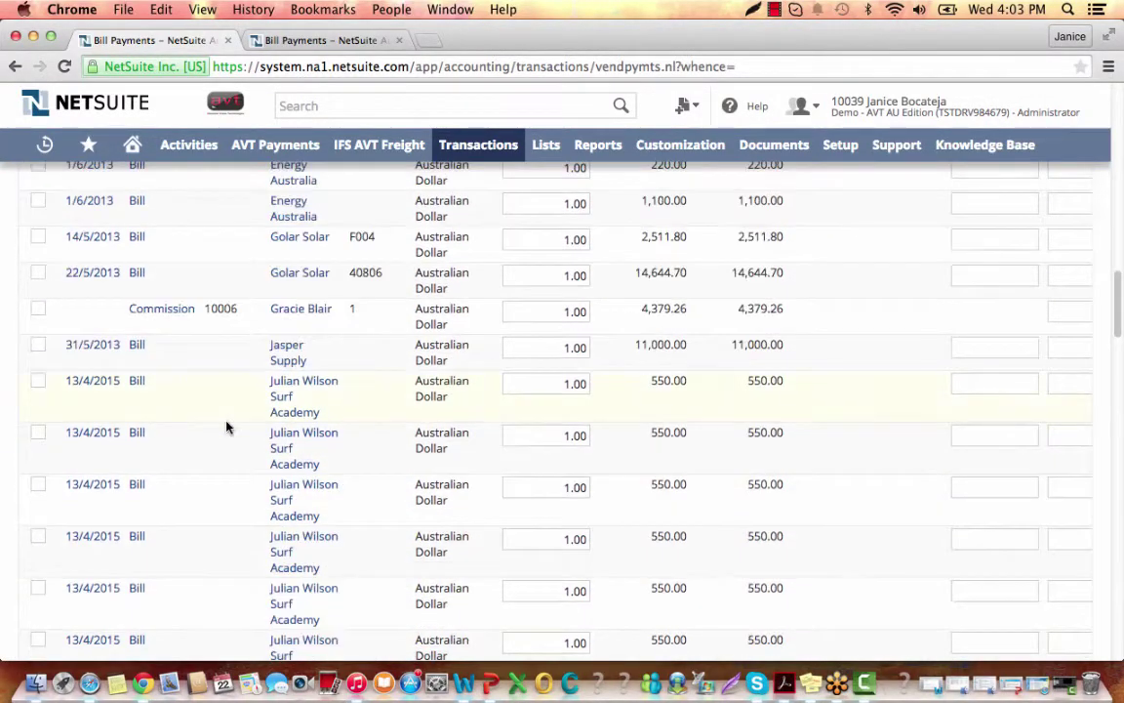
scroll(226, 426, up, 10)
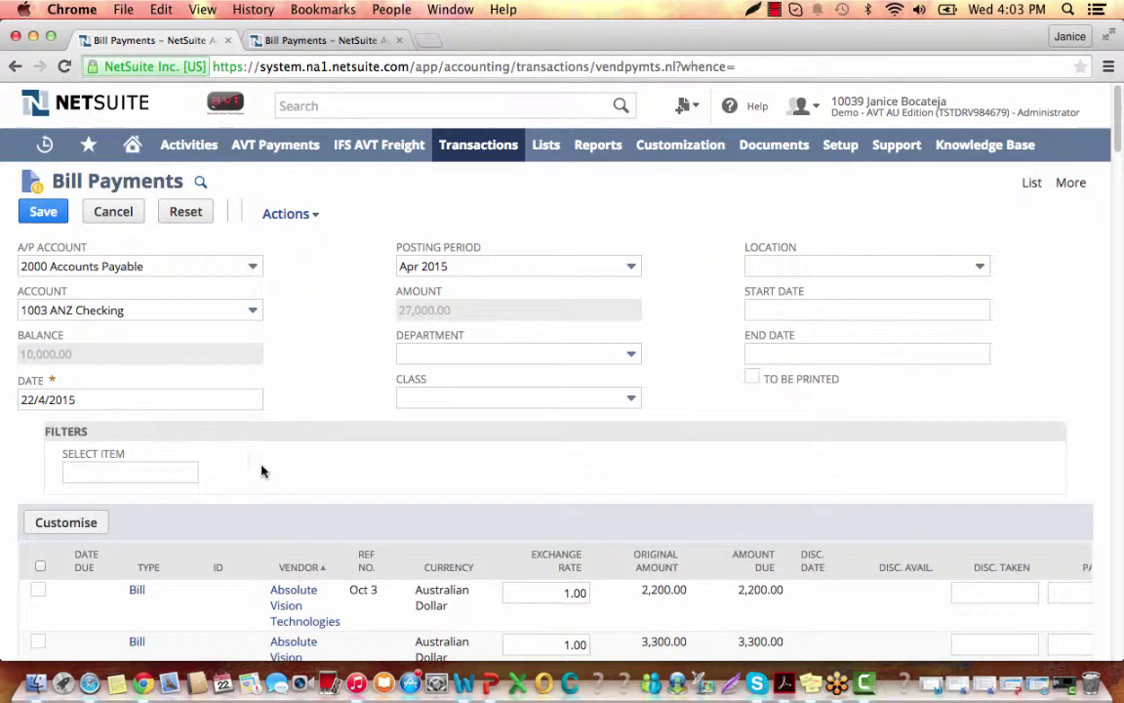
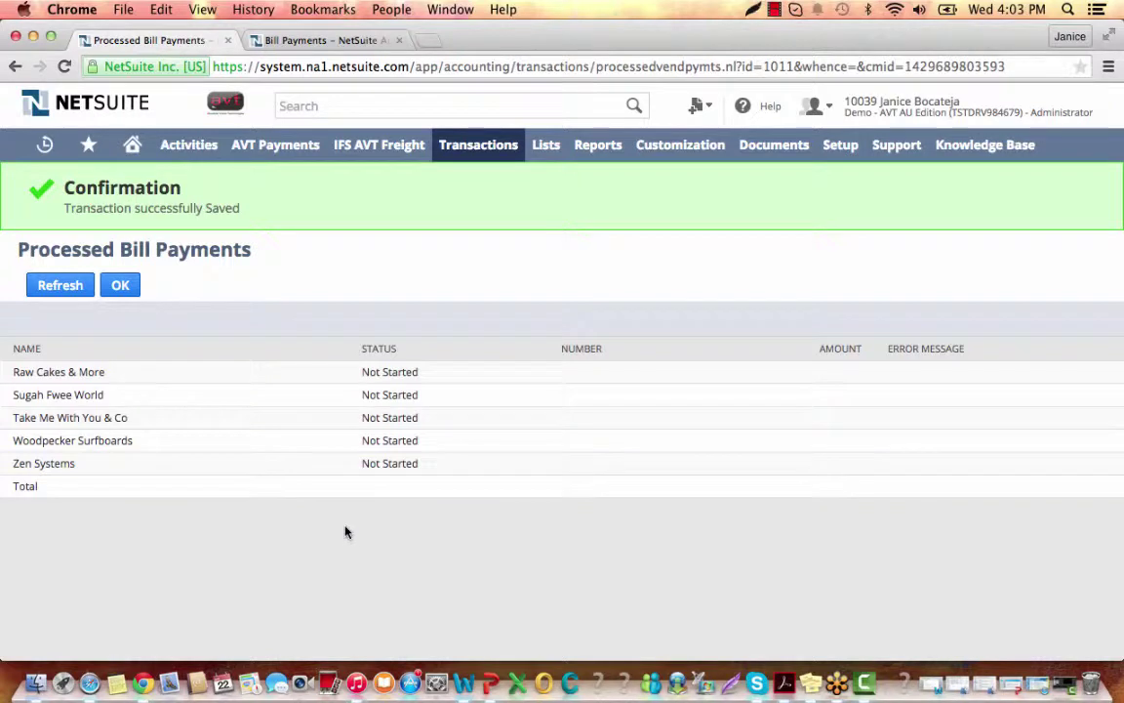
- Refresh the processed bill payments list and open the Zen Systems payment record in a separate view
click(60, 286)
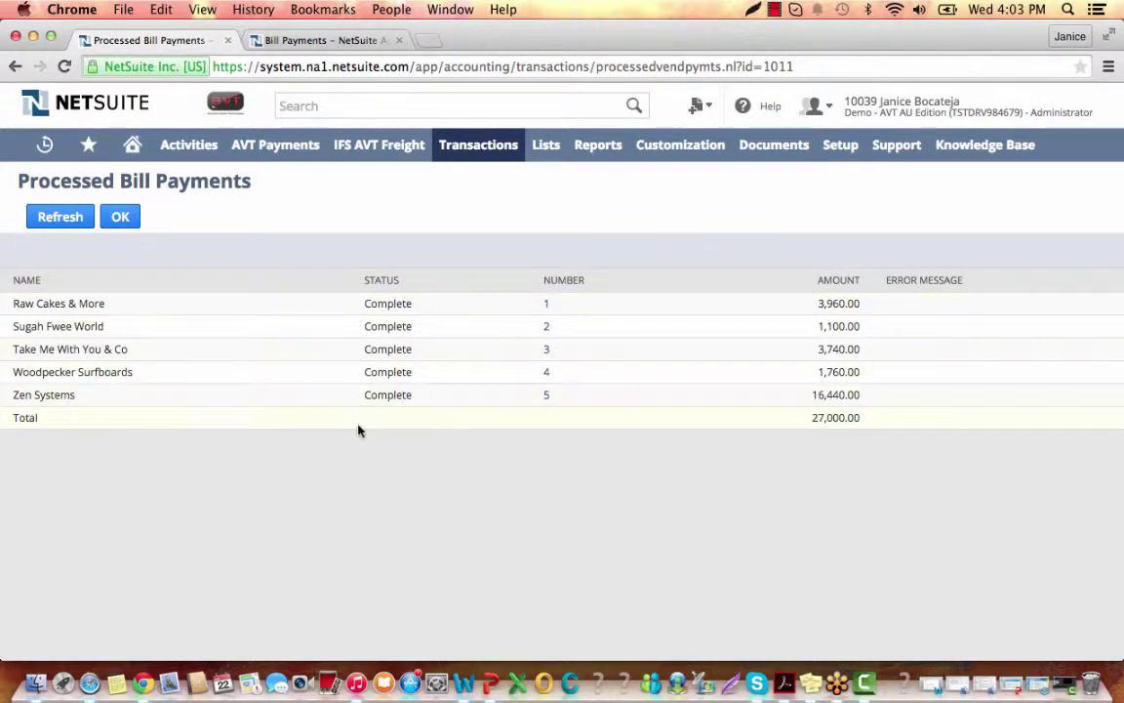
super+click(537, 315)
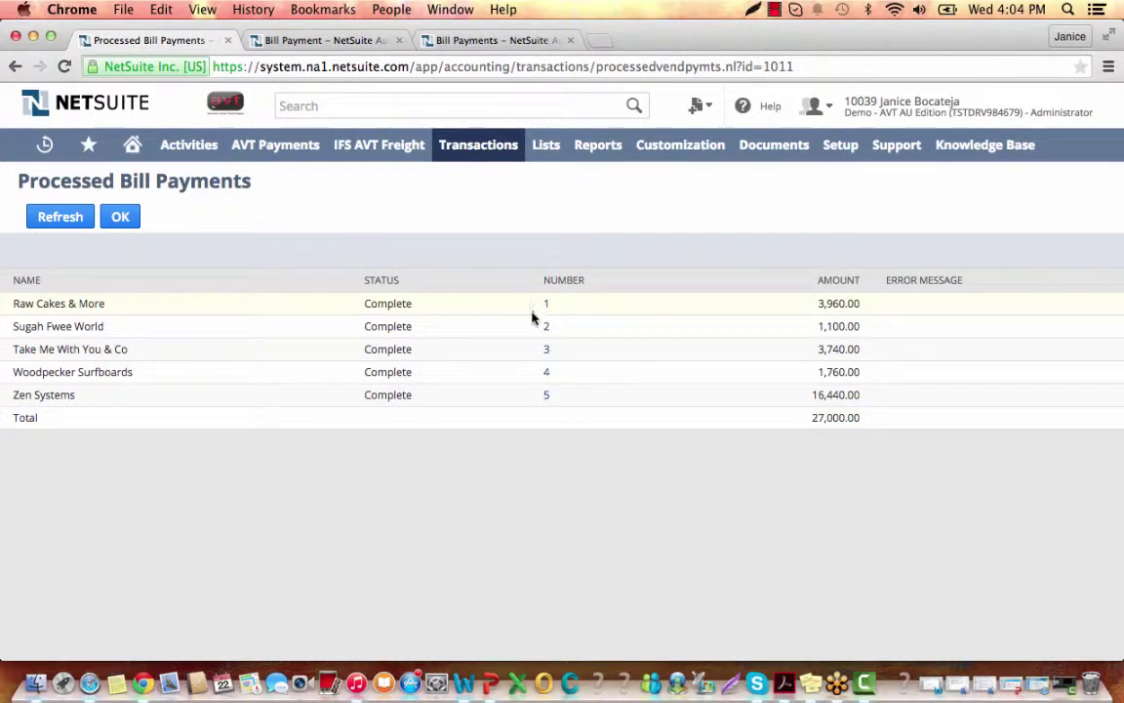
click(547, 399)
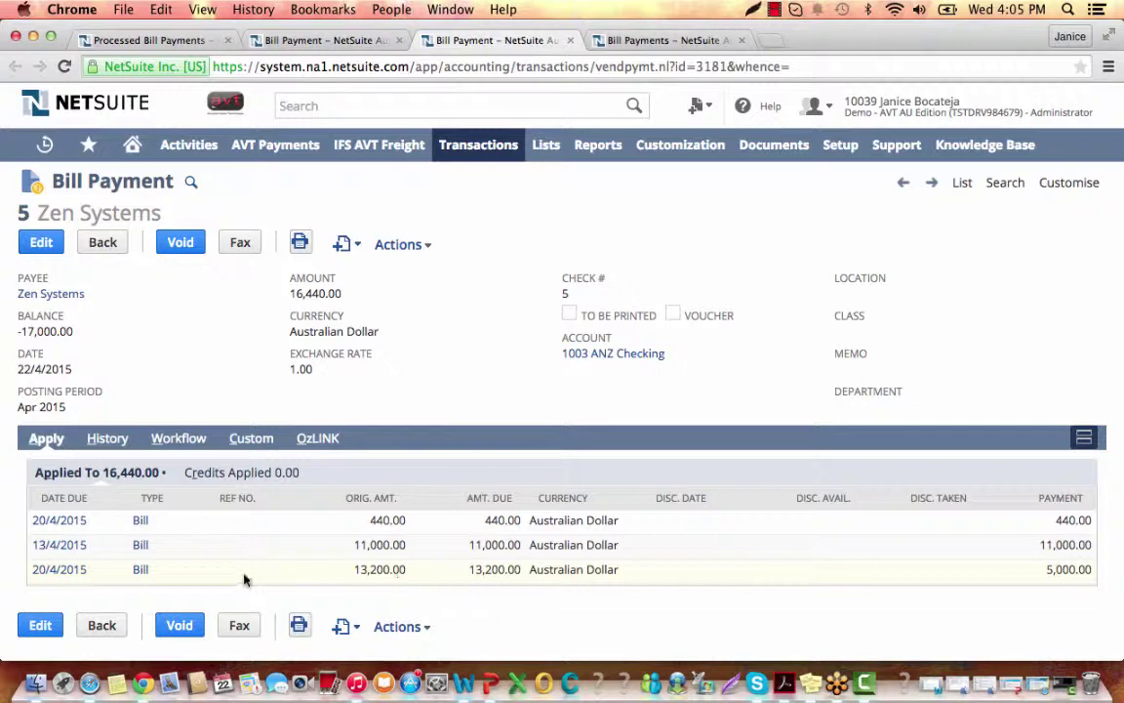
- Open the 13,200.00 bill from the Zen Systems payment and review its status and details
click(141, 569)
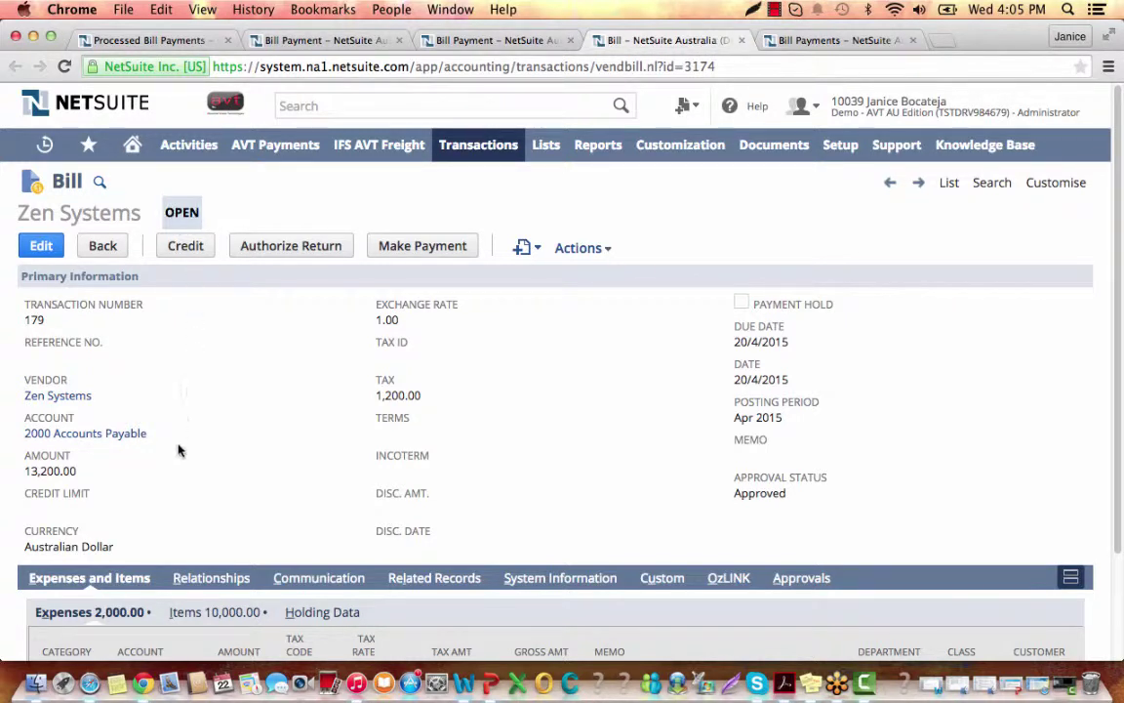
scroll(212, 457, down, 1)
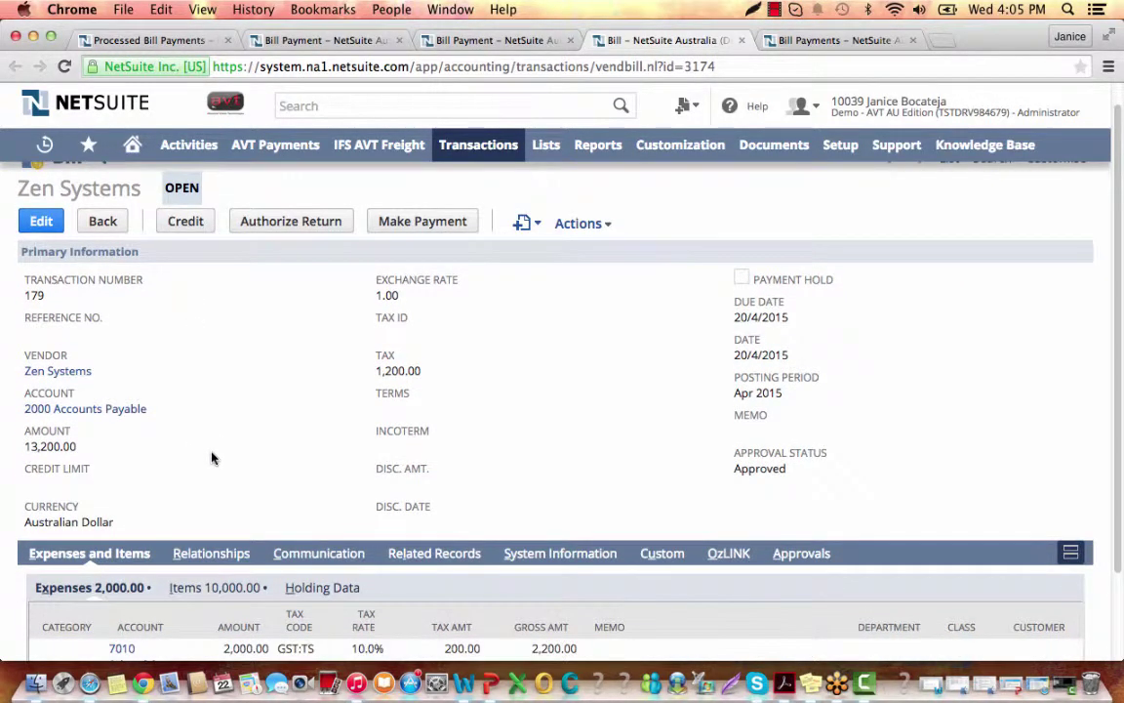
scroll(211, 457, down, 3)
scroll(212, 458, up, 4)
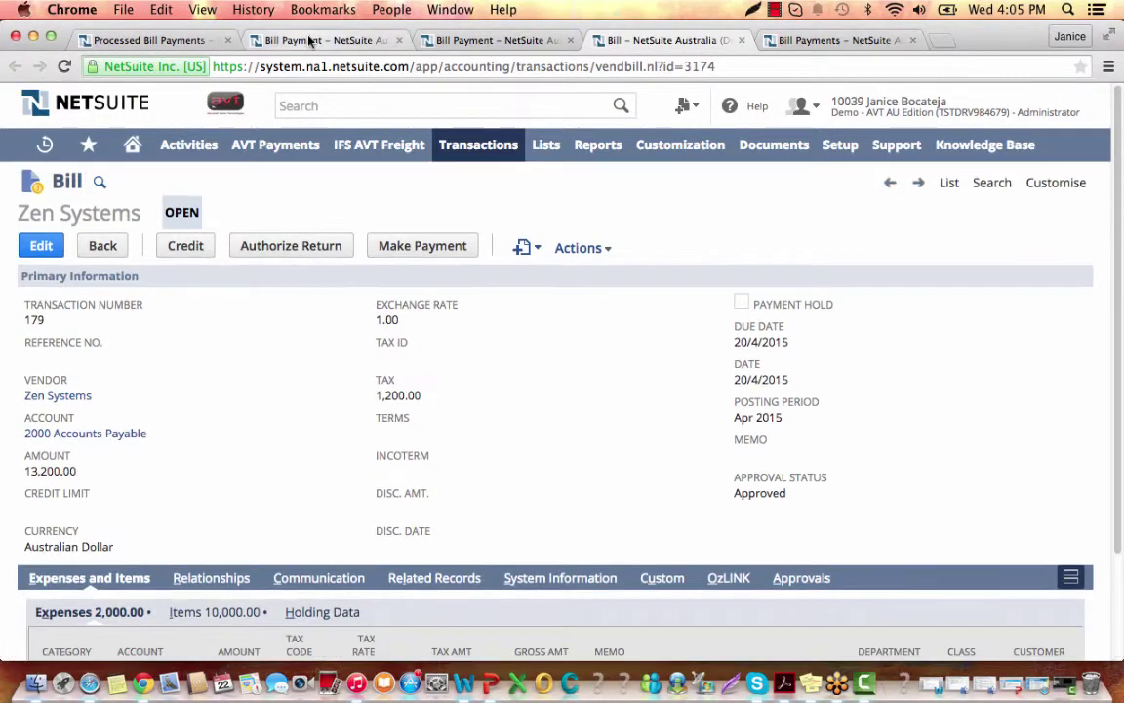
- Return to the Zen Systems payment and open its 11,000.00 bill to check the payment status
click(309, 40)
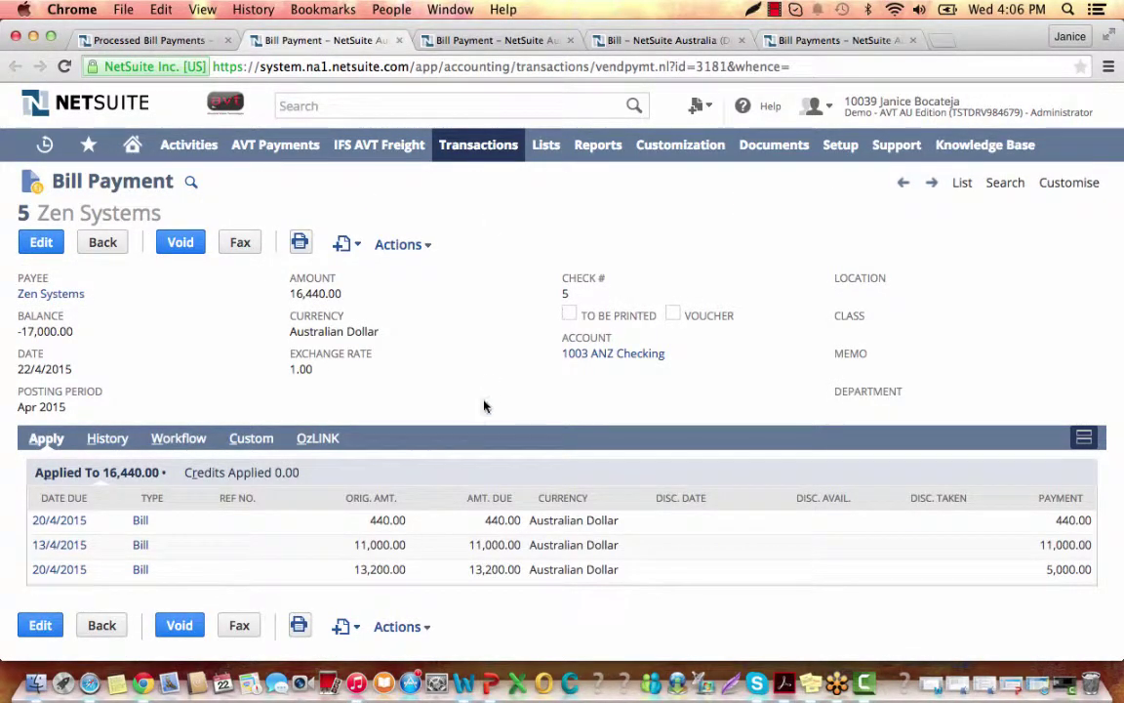
super+click(138, 552)
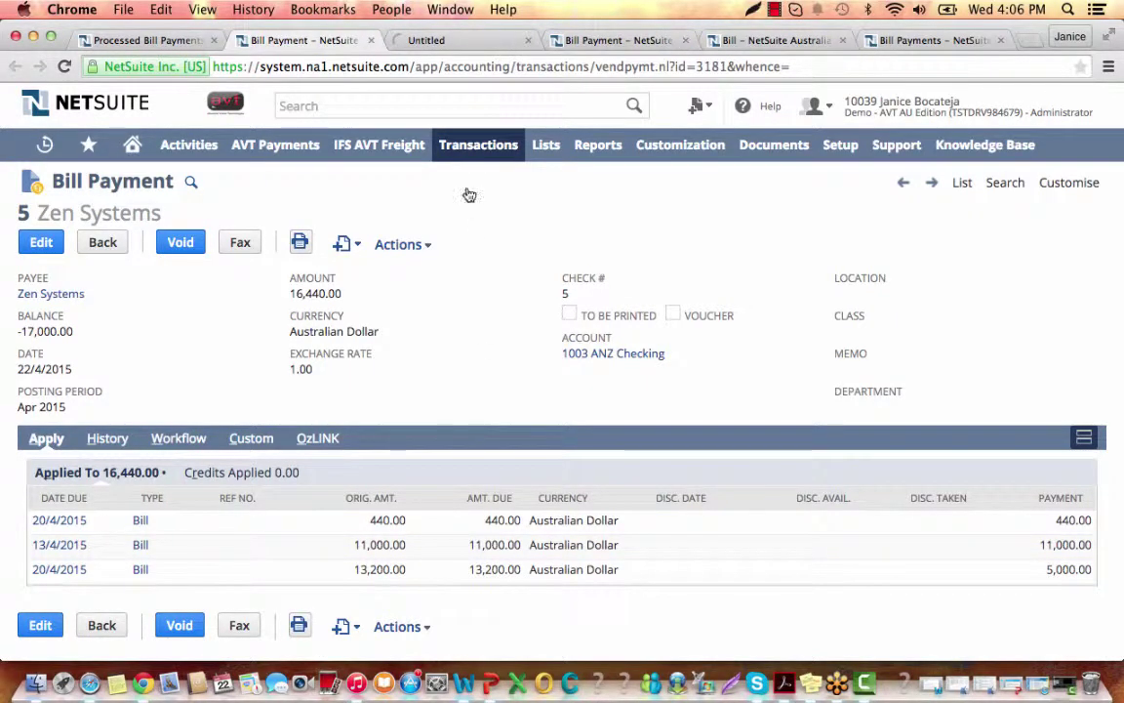
click(427, 41)
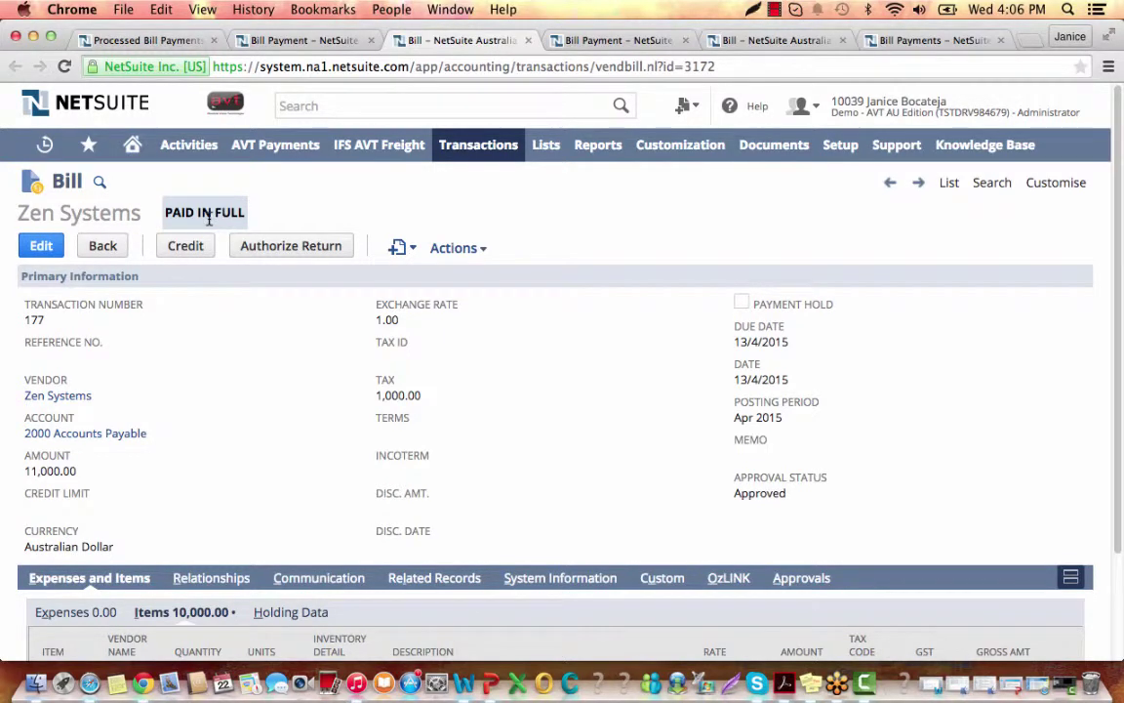
- Return to the processed bill payments, check the process status of the bill payment run, and open the Pay Bills submission
key(super+1)
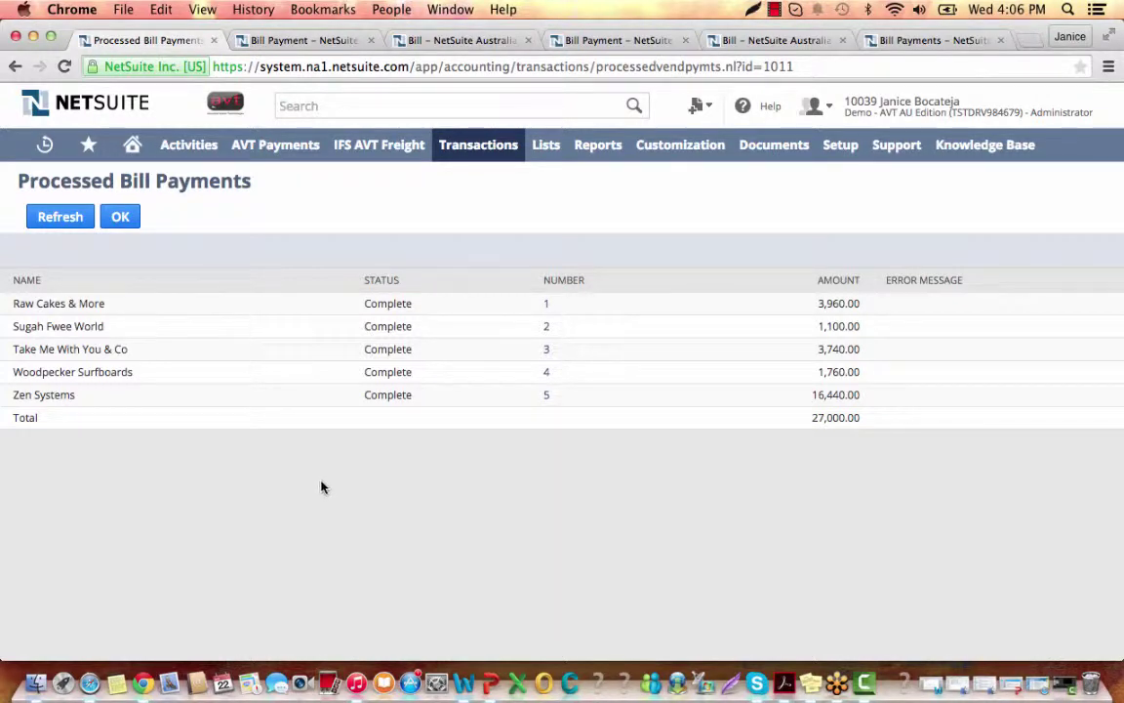
mouse_move(273, 154)
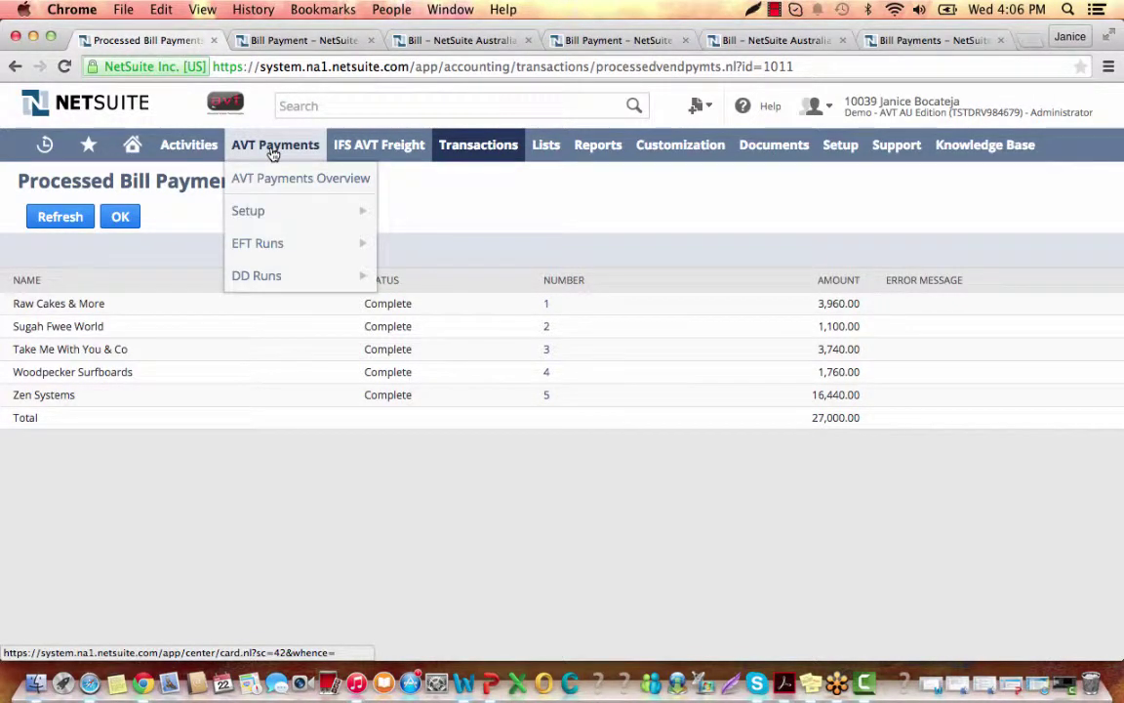
mouse_move(278, 243)
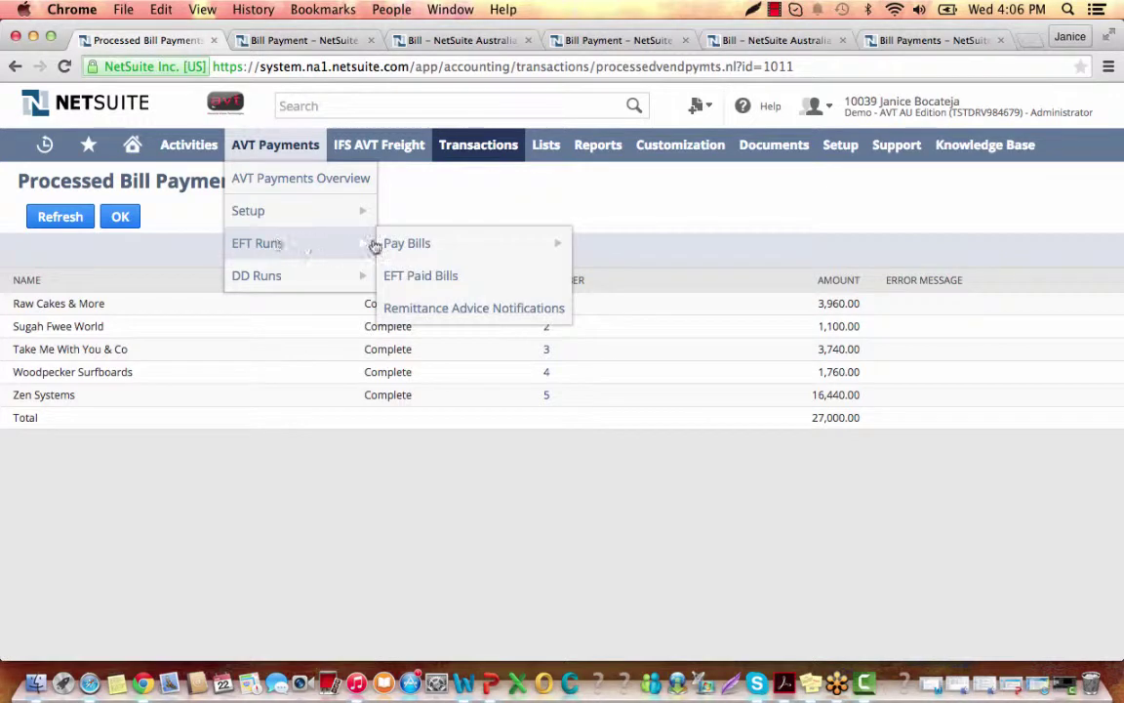
mouse_move(401, 243)
click(595, 244)
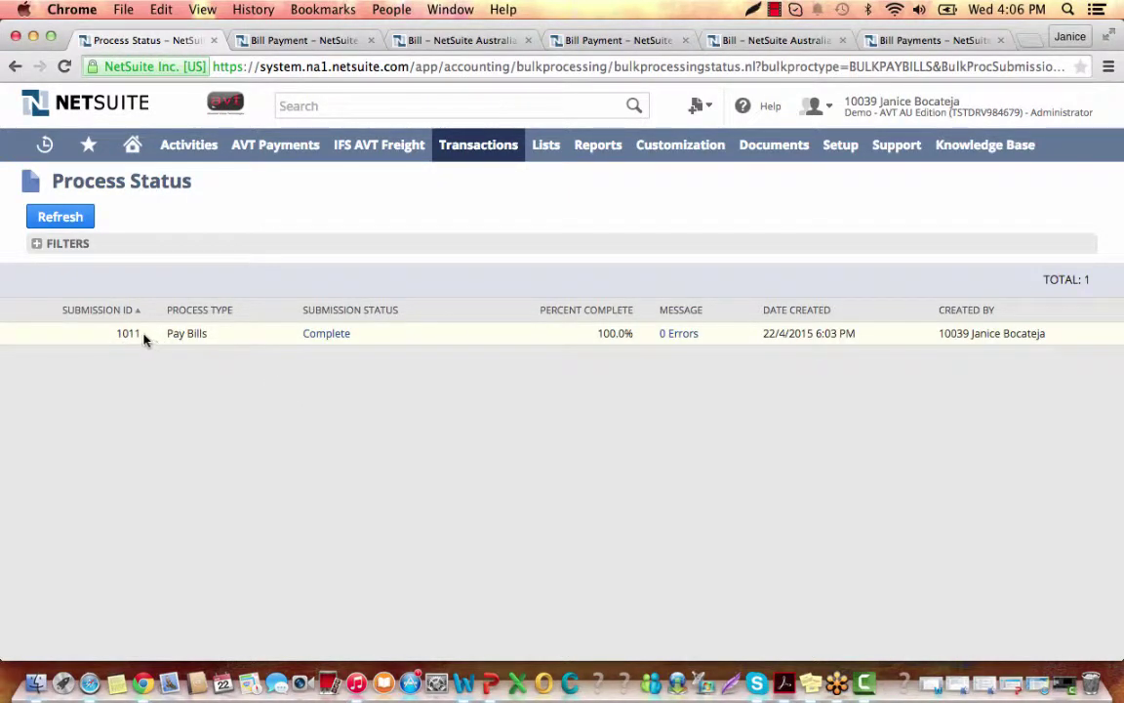
click(324, 335)
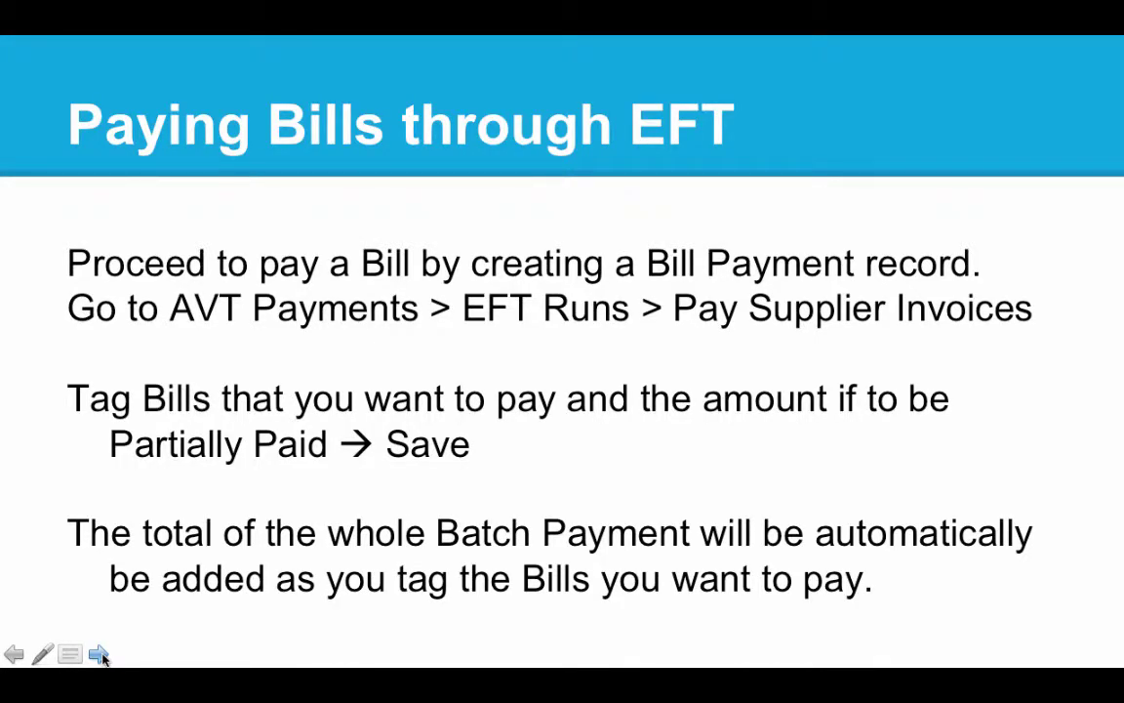
click(101, 656)
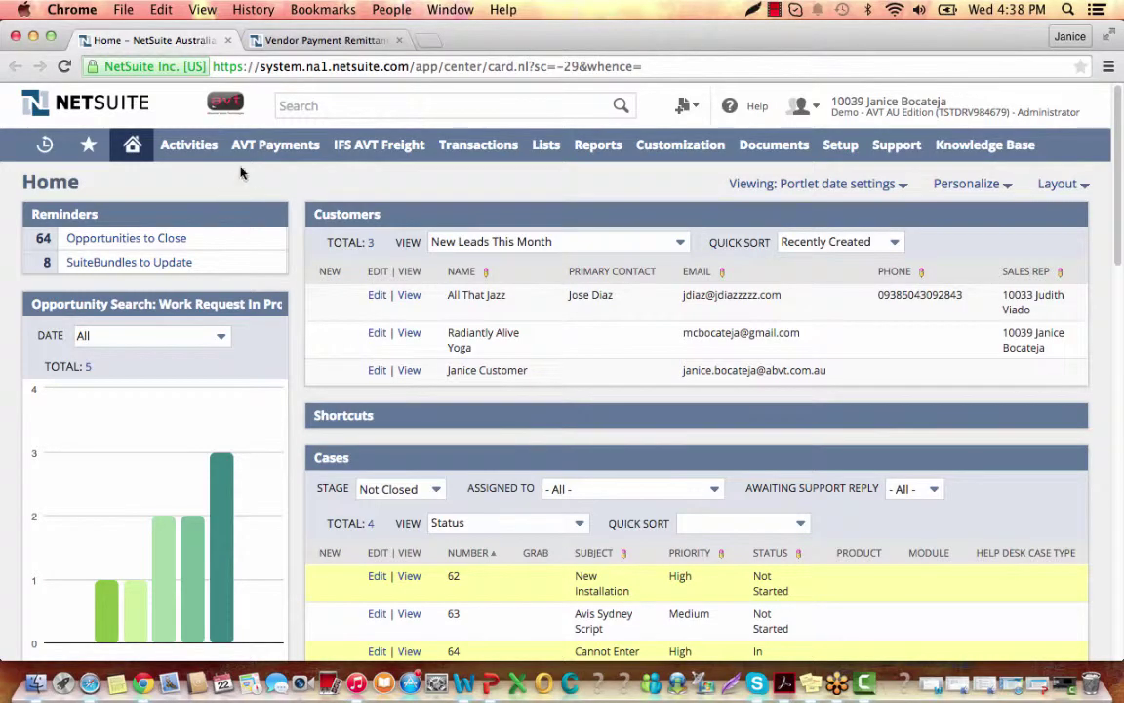
- Open EFT Paid Bills and retrieve the bill payments dated from 20/4/2015 to 22/4/2015
mouse_move(262, 151)
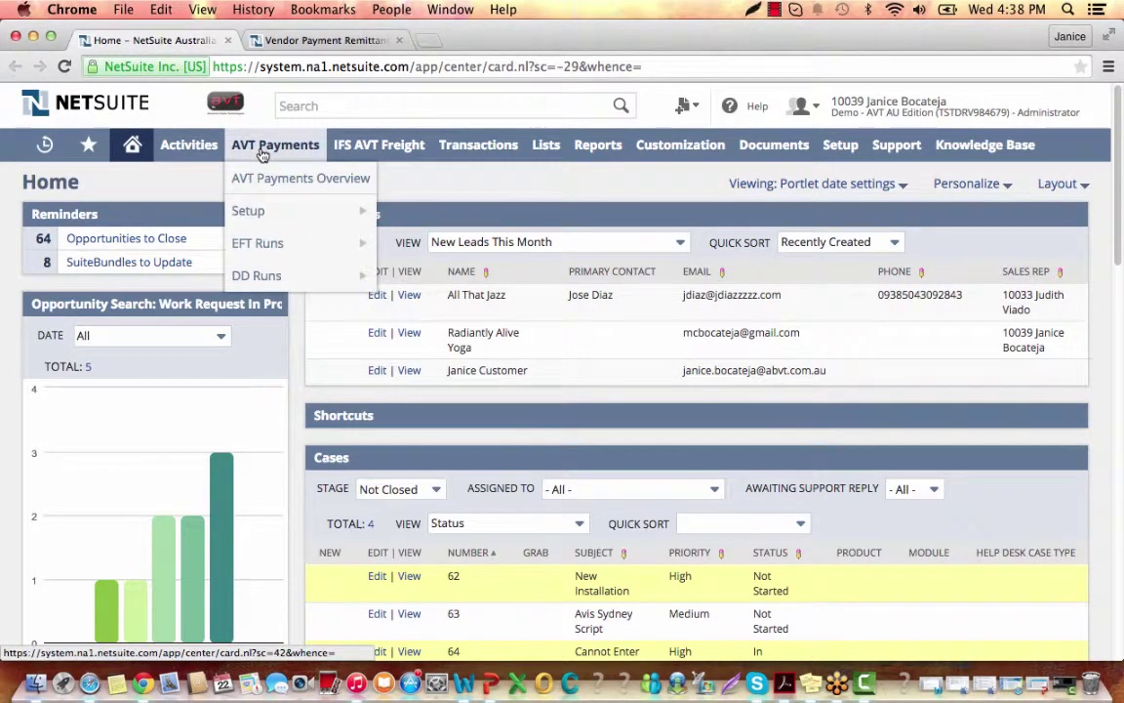
mouse_move(259, 251)
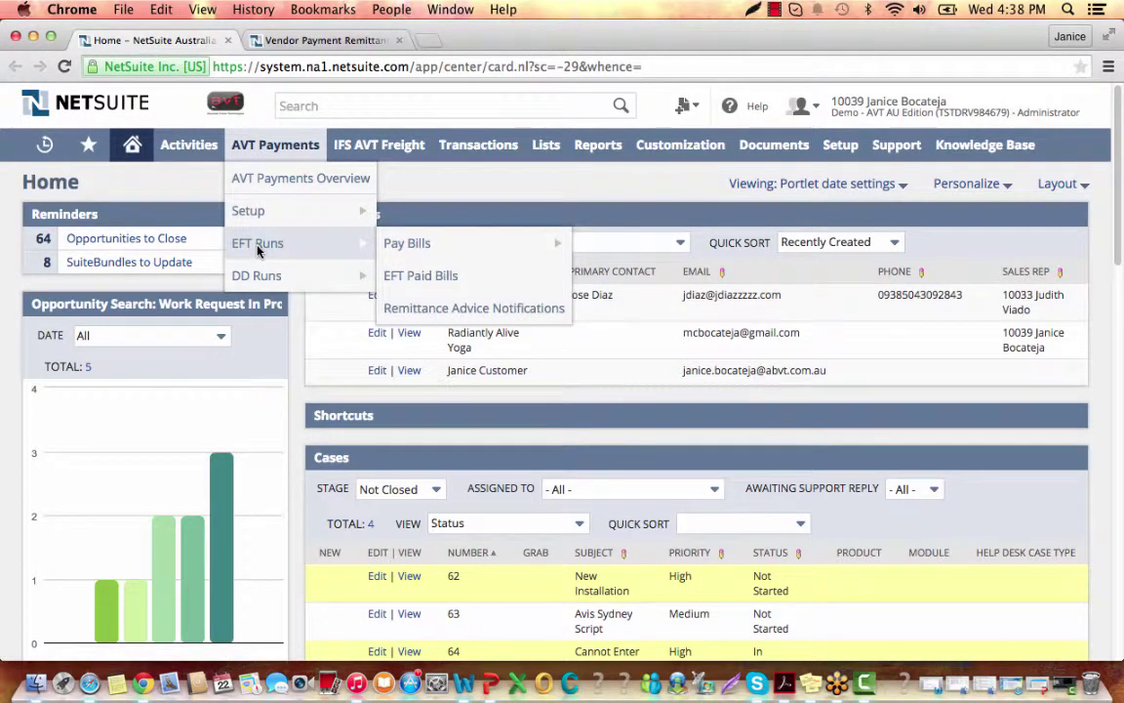
click(419, 277)
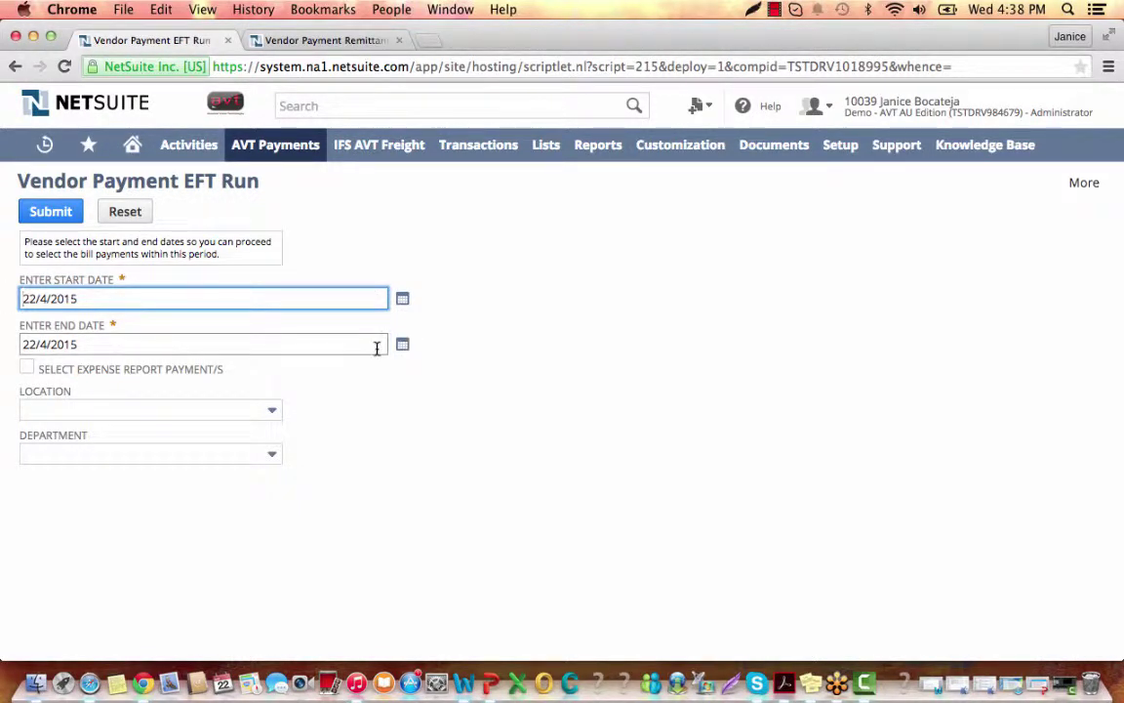
click(403, 296)
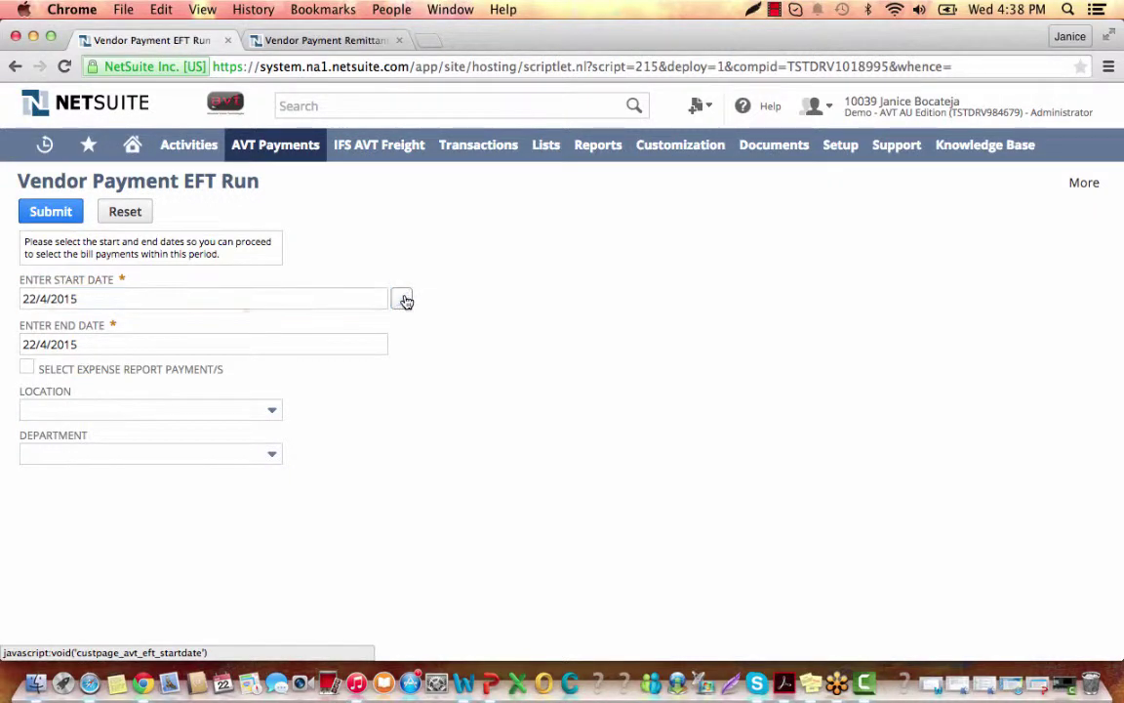
click(282, 423)
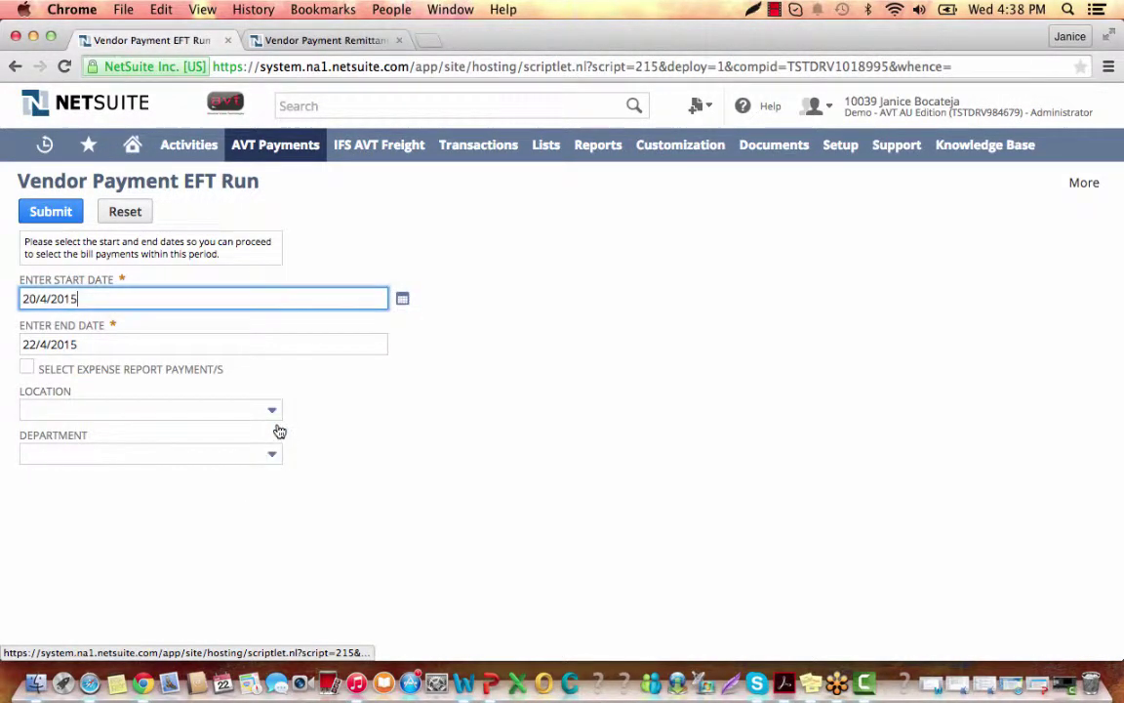
click(374, 343)
click(397, 346)
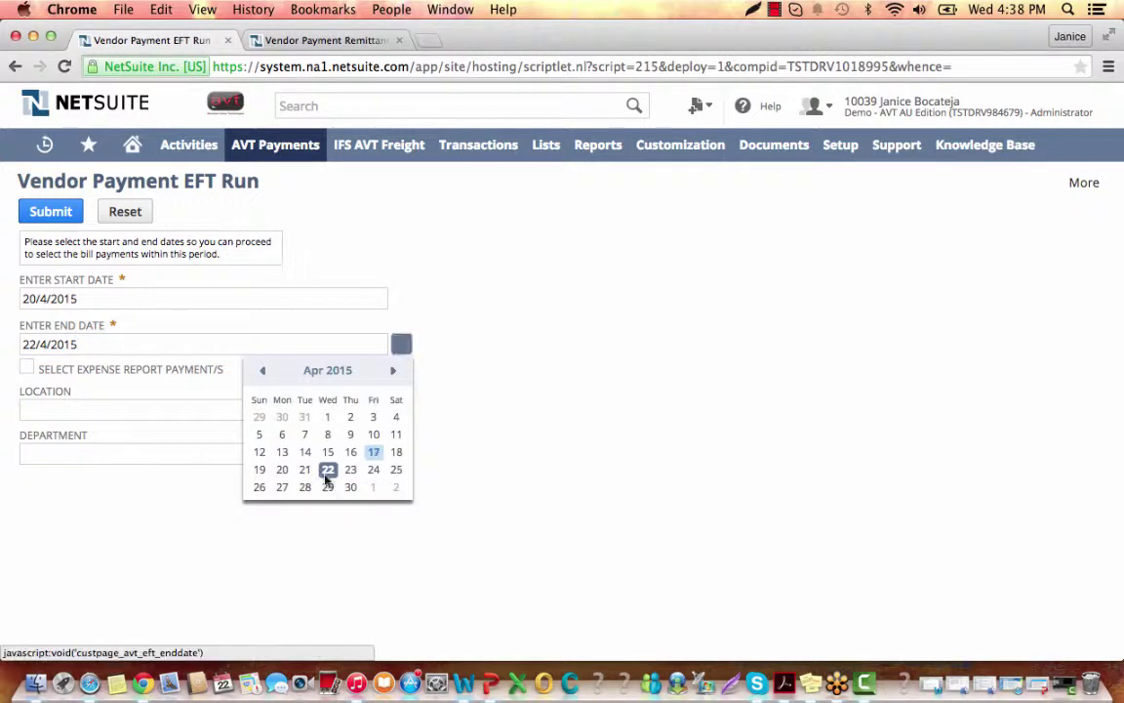
click(330, 469)
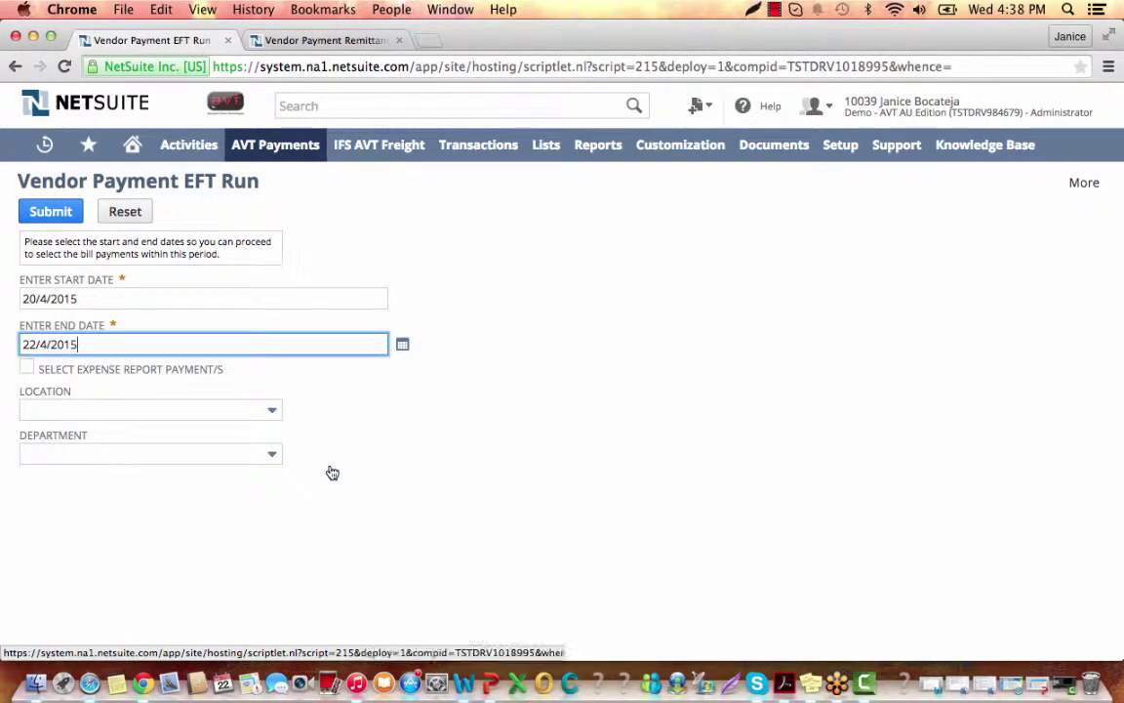
click(55, 212)
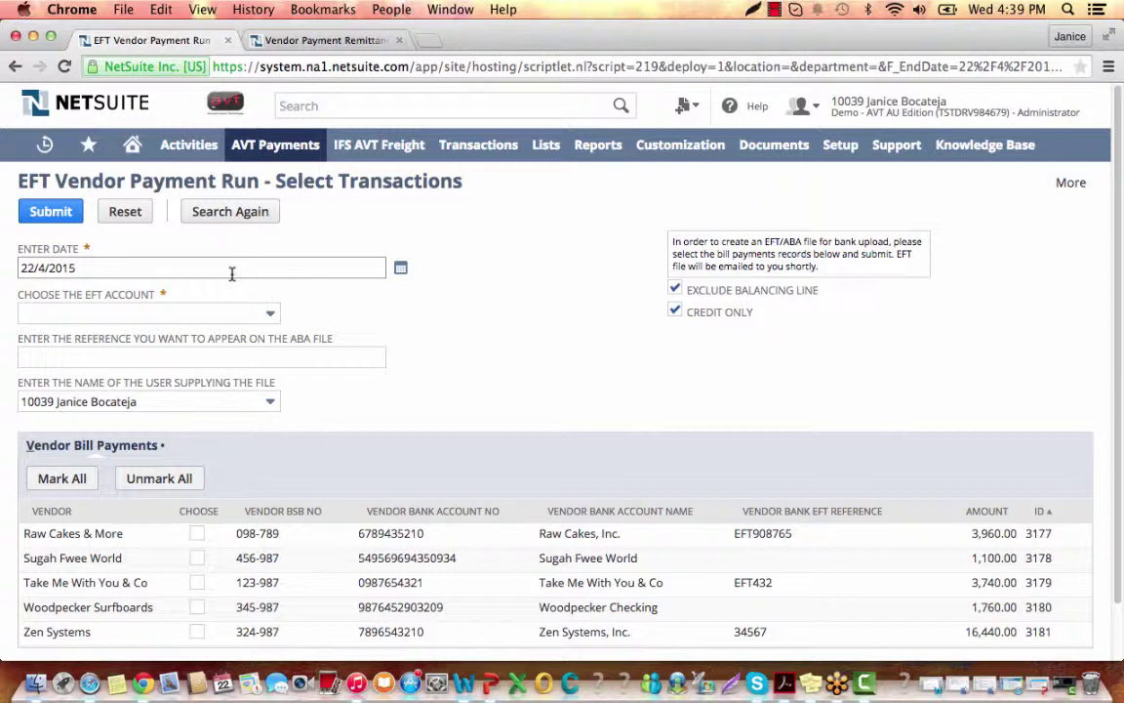
- Choose AVT - ANZ Checking Account as the EFT account for the vendor payment run
click(269, 316)
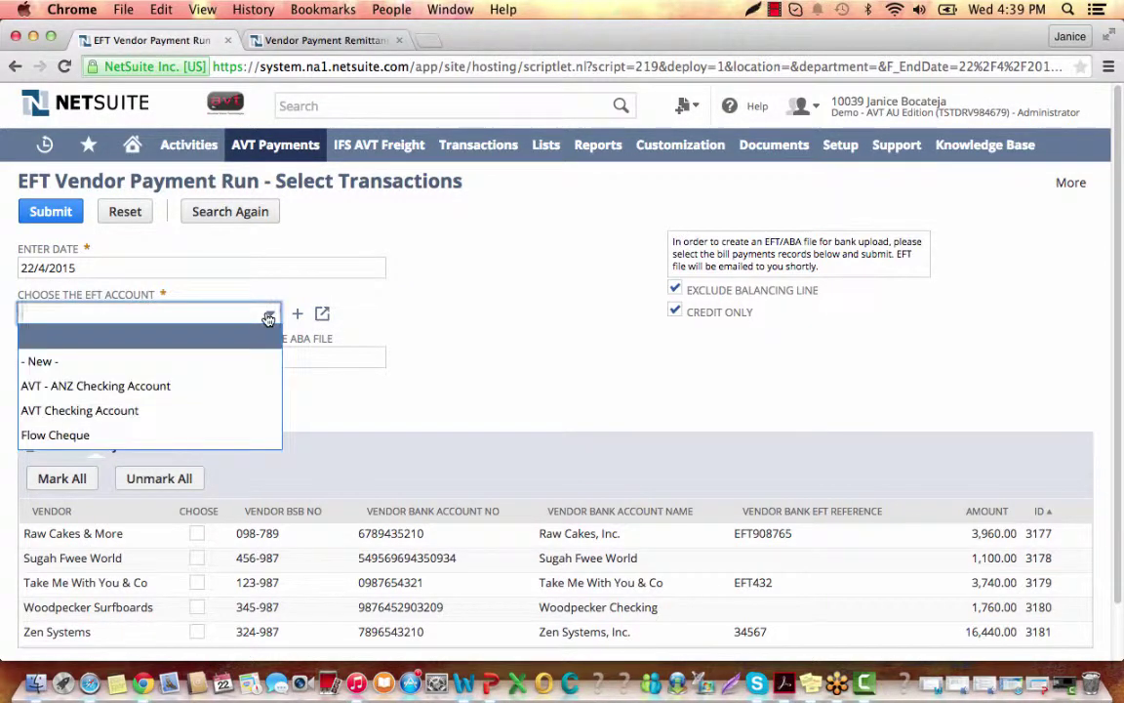
click(213, 388)
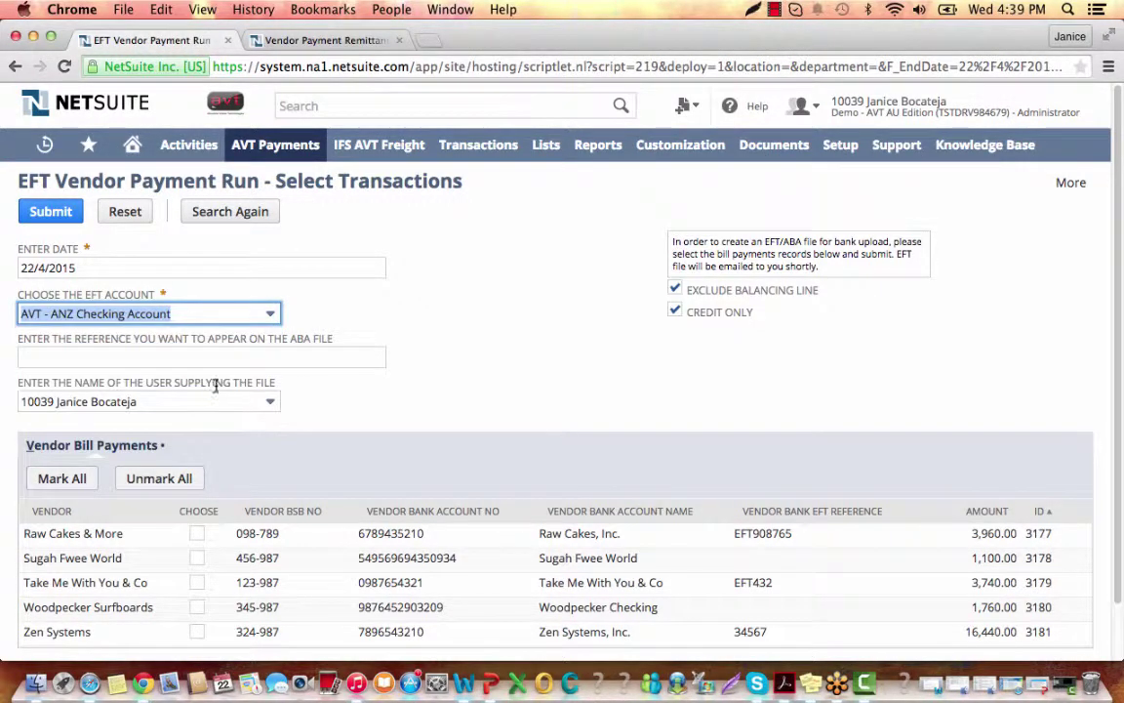
click(497, 351)
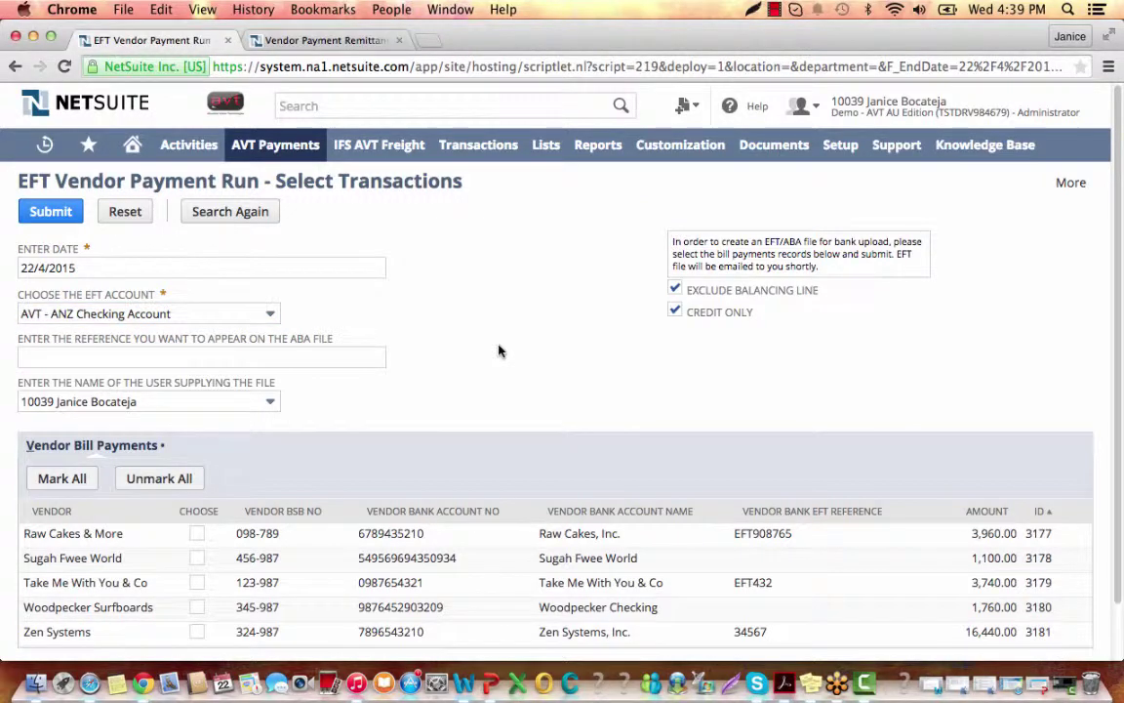
- Set the reference that appears on the ABA file to EFT 22.4.15
scroll(391, 346, down, 1)
click(238, 341)
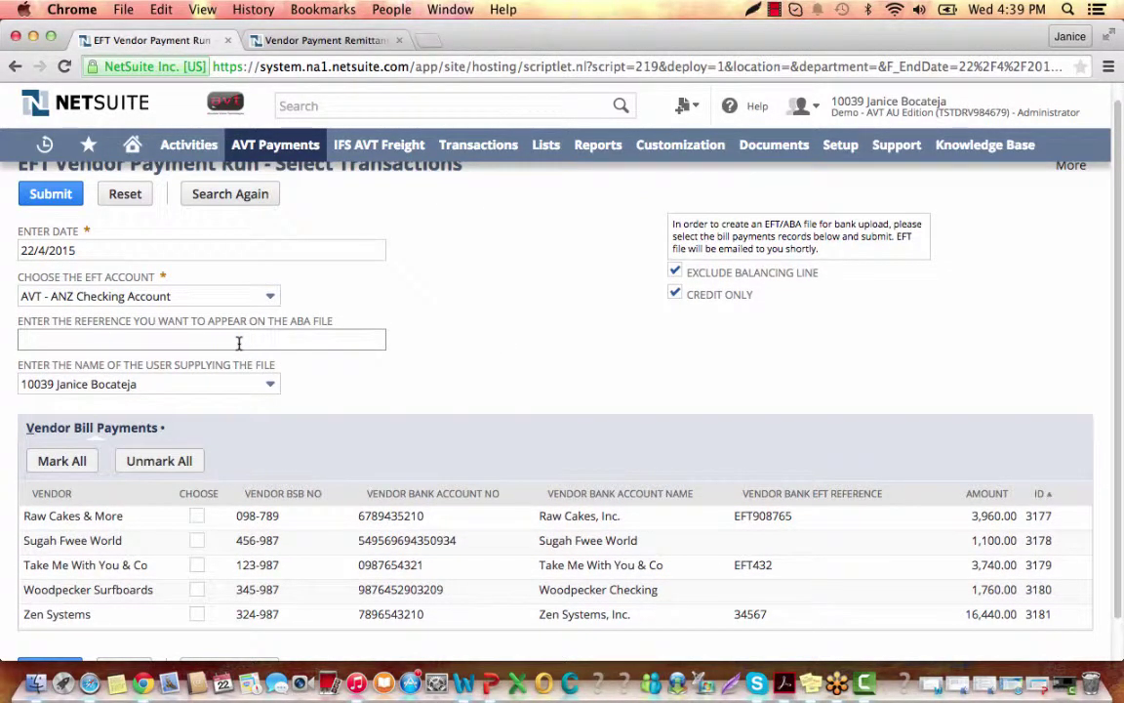
click(238, 341)
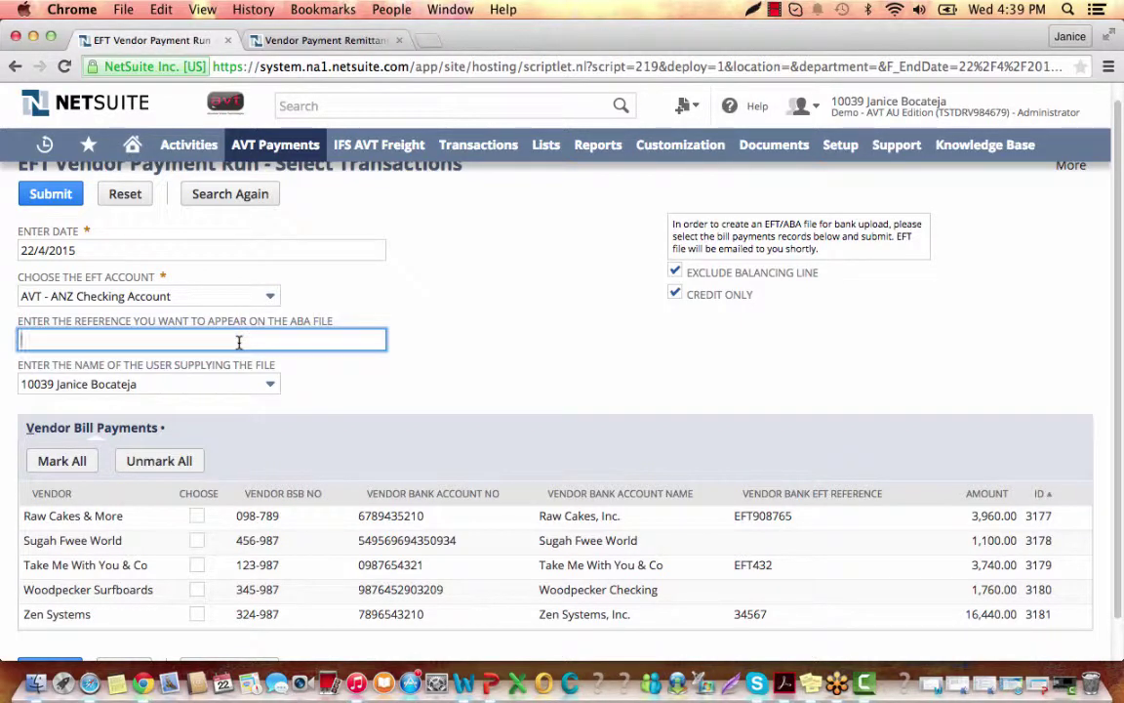
text(EFT 22.4)
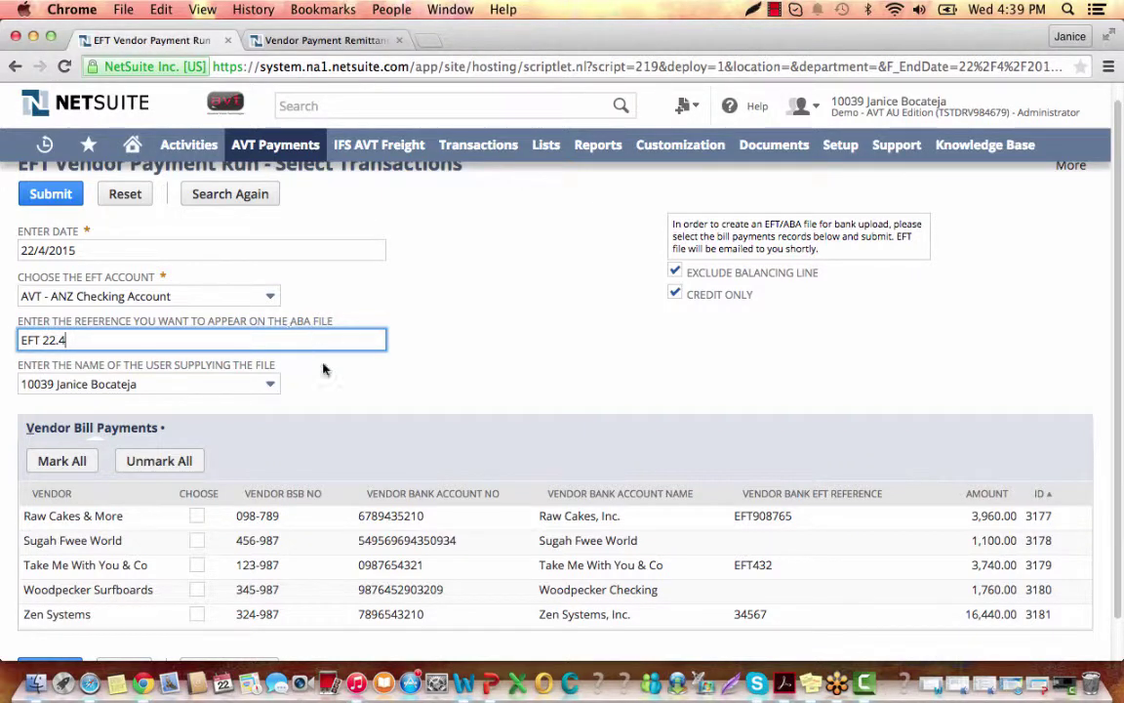
click(394, 371)
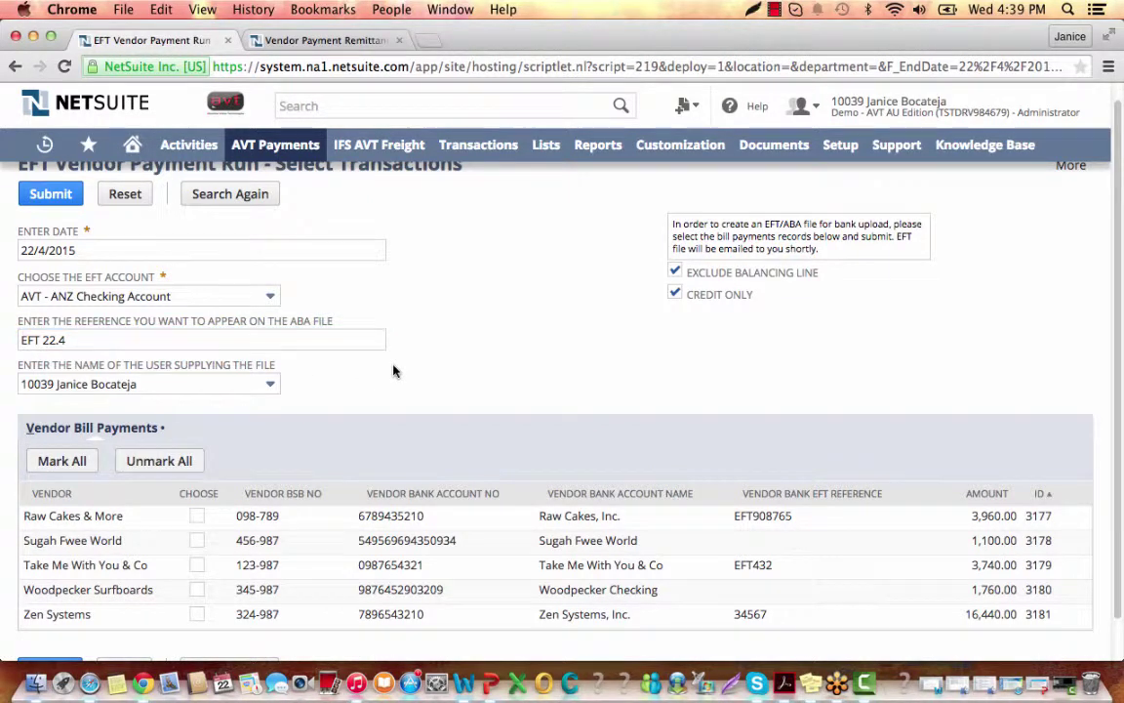
click(93, 336)
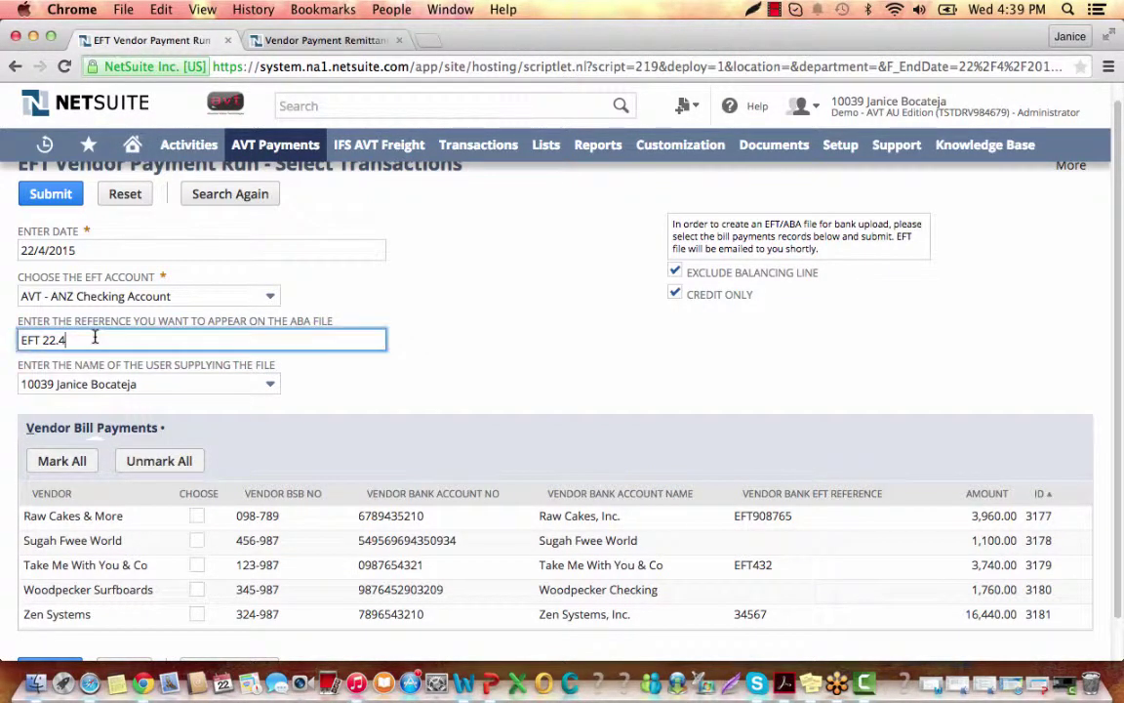
text(.15)
click(365, 376)
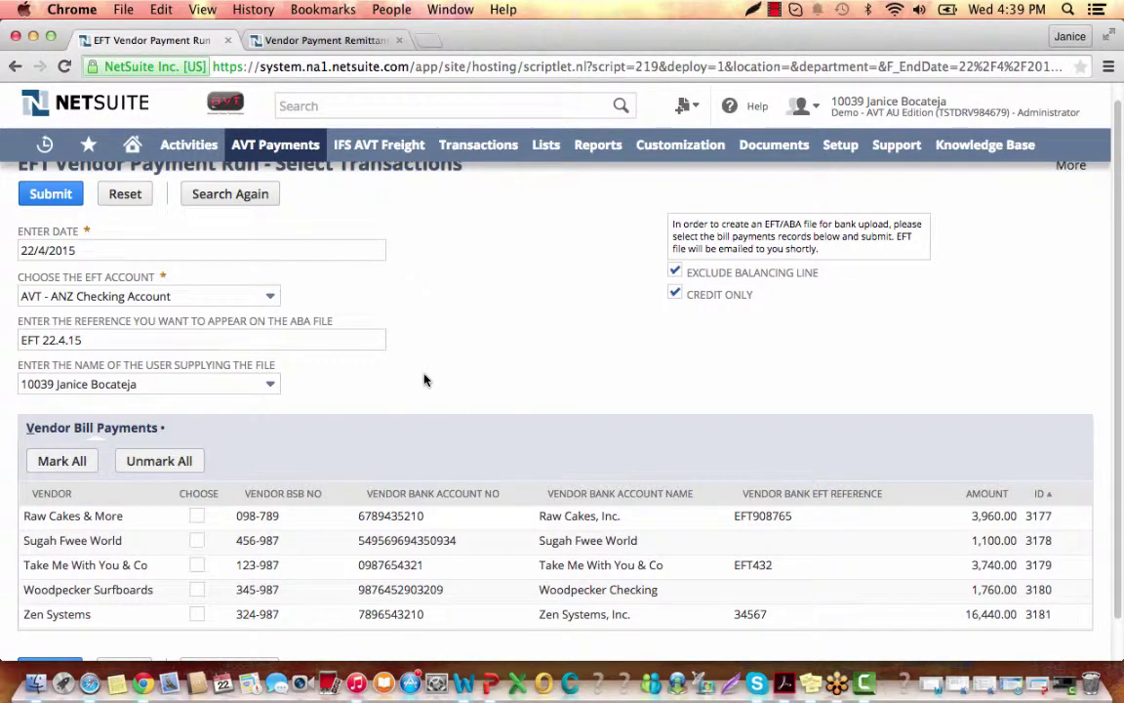
- Mark all vendor bill payments for inclusion and submit the EFT vendor payment run
scroll(425, 386, down, 1)
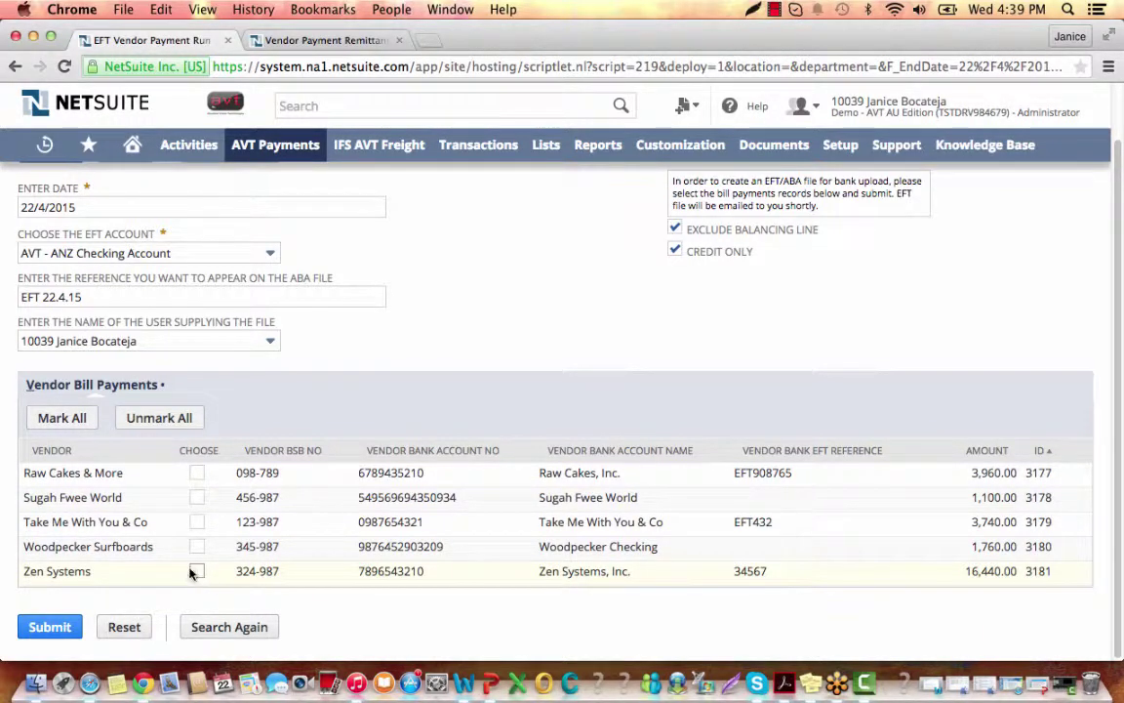
click(61, 418)
scroll(353, 433, up, 2)
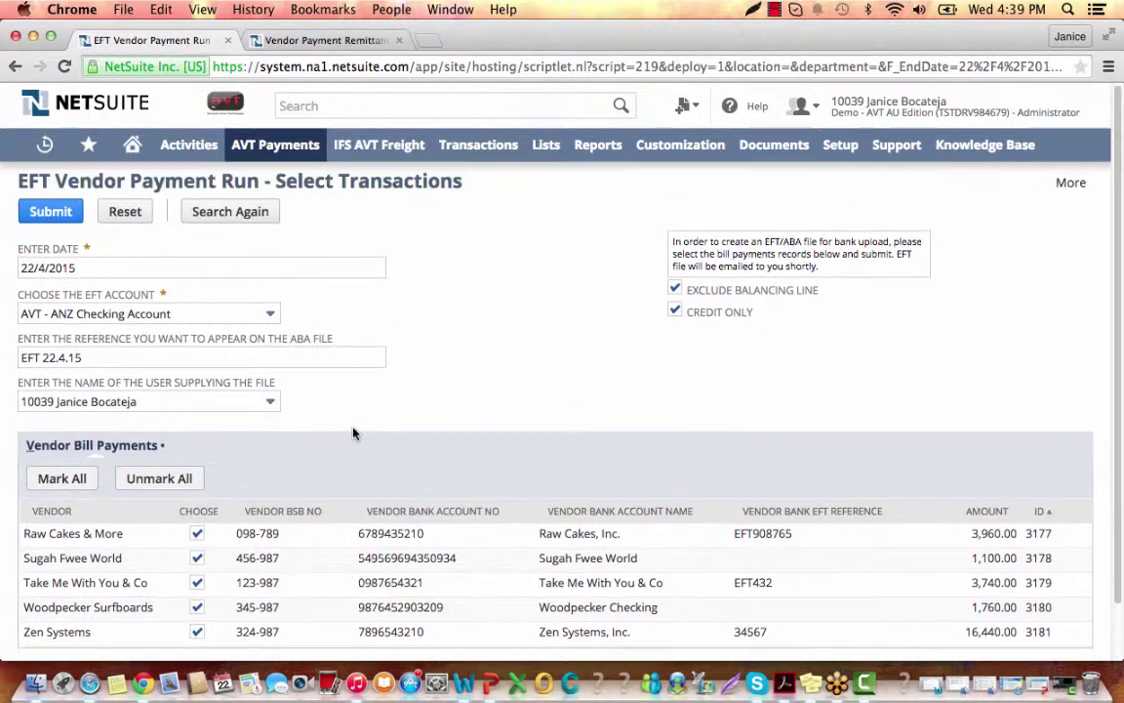
click(60, 214)
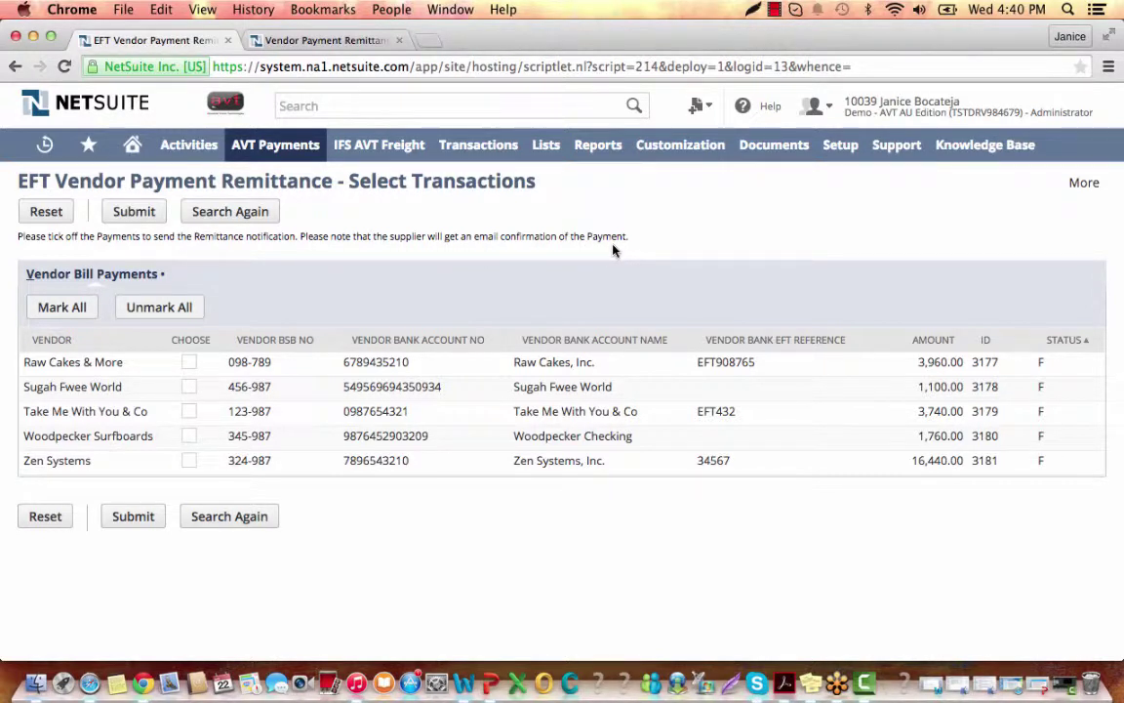
- Mark all vendor bill payments for remittance notification, submit them and confirm leaving the page
click(61, 308)
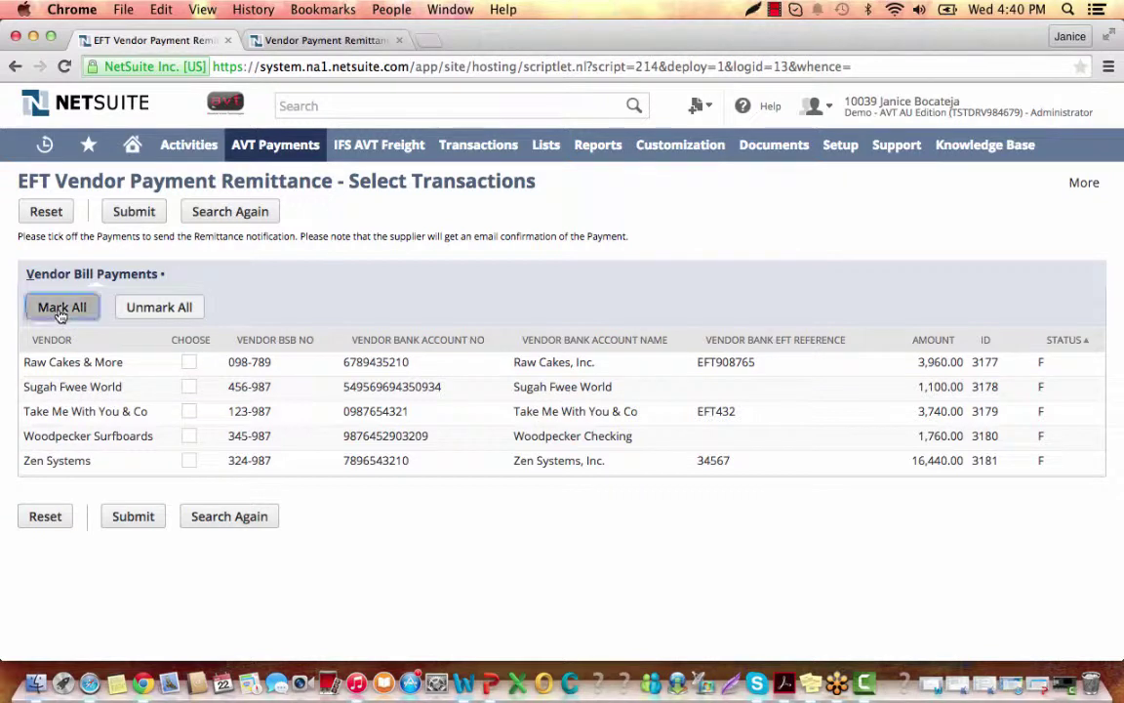
click(132, 211)
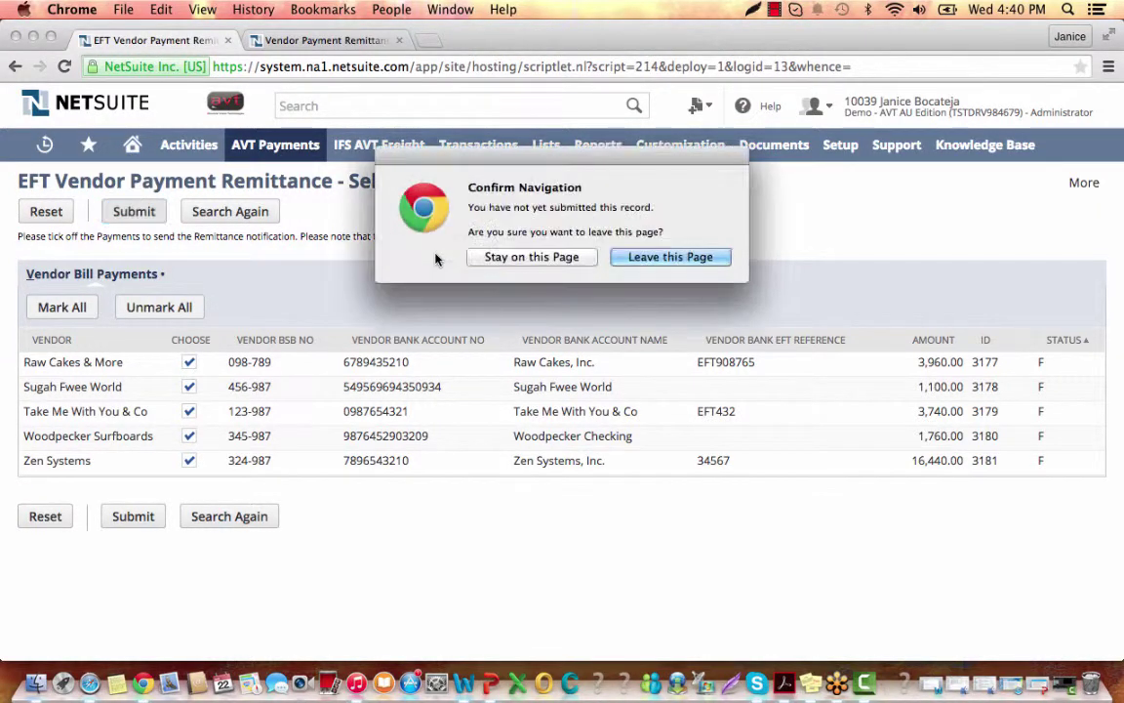
click(643, 258)
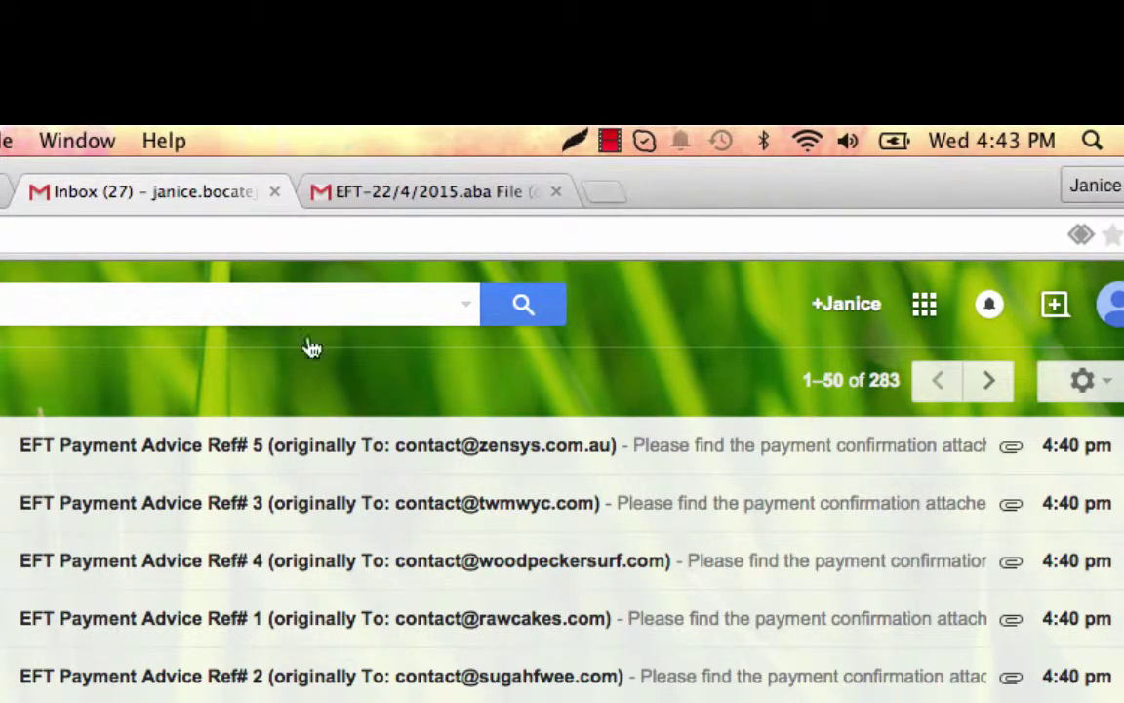
- Switch to the Gmail message containing the EFT-22/4/2015.aba file, preview the attachment and close the preview
click(377, 201)
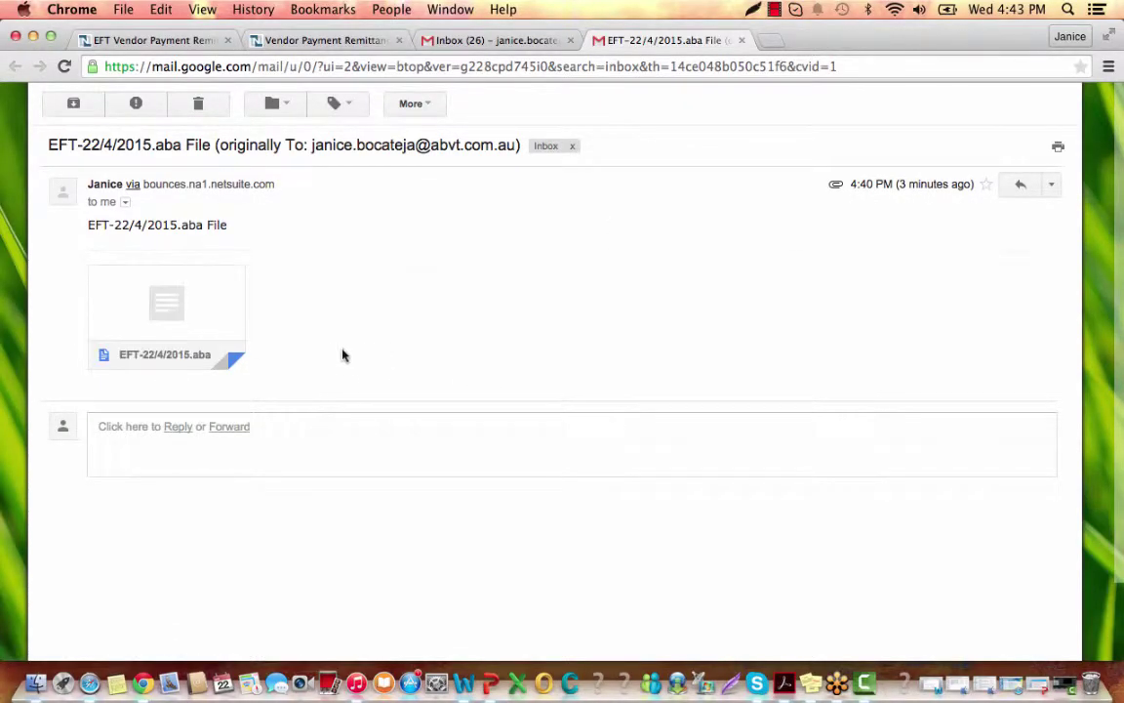
mouse_move(210, 321)
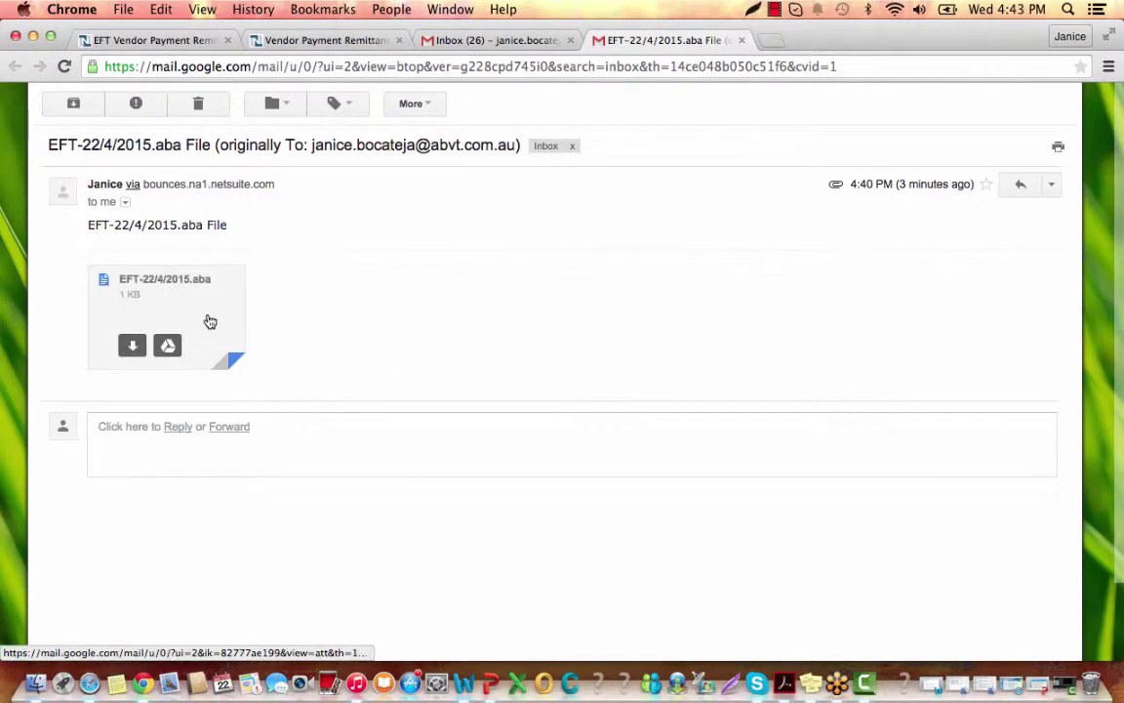
click(208, 321)
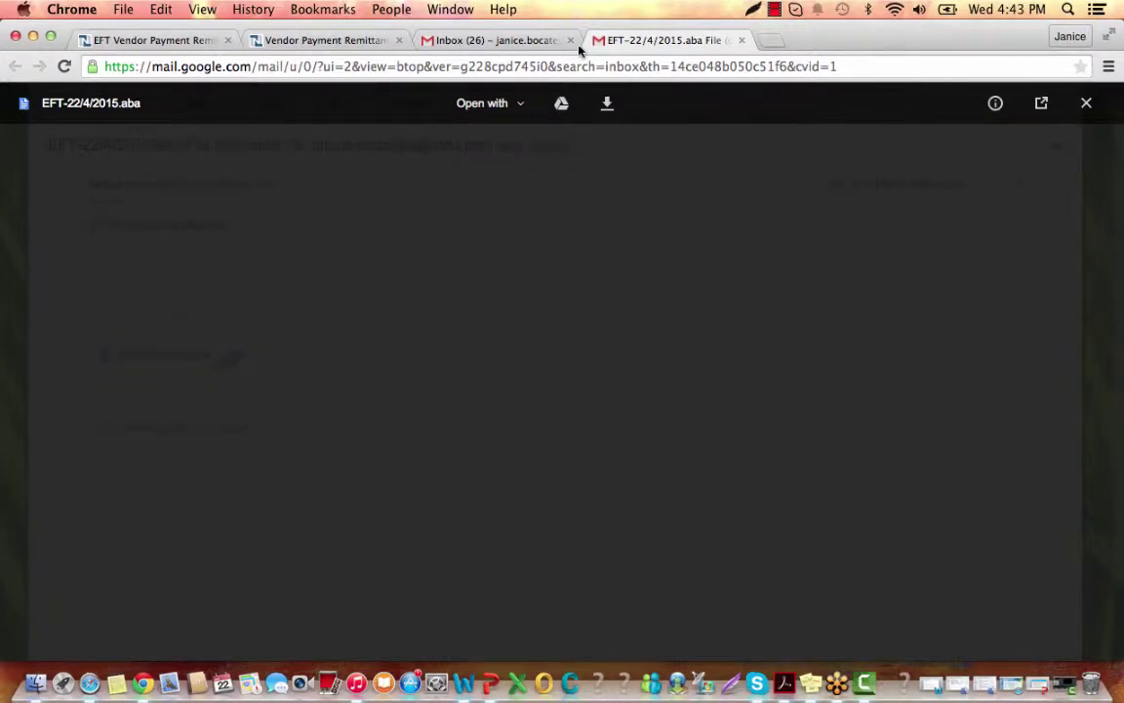
key(Escape)
- Return to the inbox, open the EFT Payment Advice Ref# 2 email and download its Bill Payment_2.pdf attachment
click(492, 40)
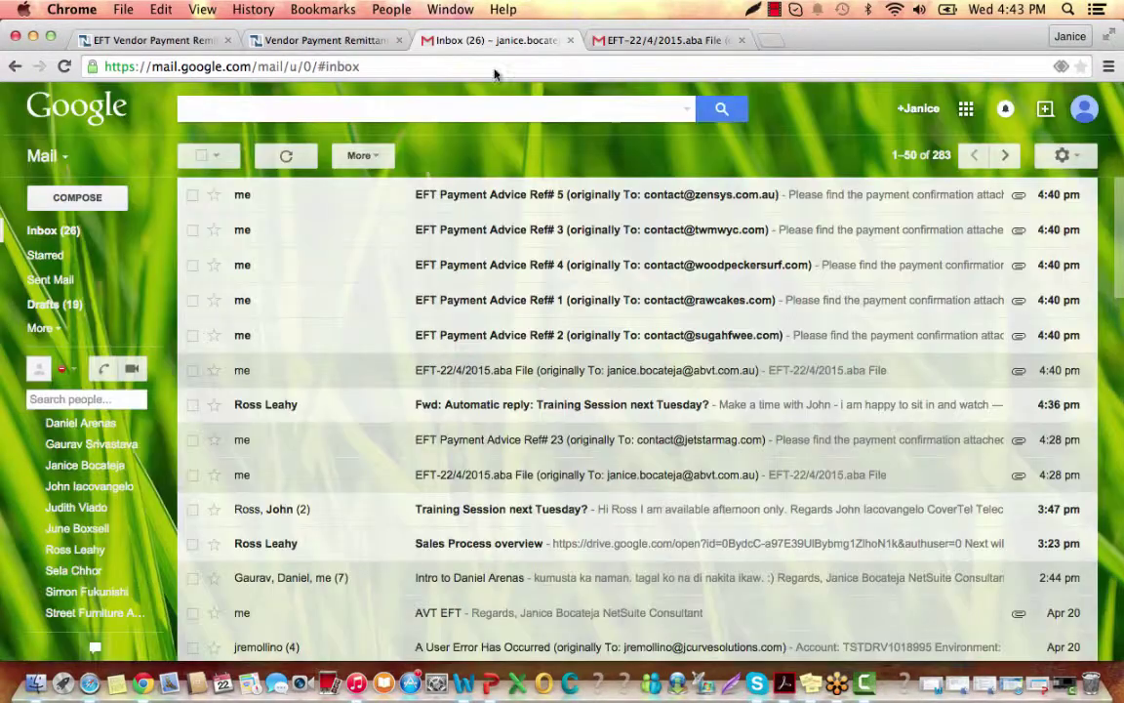
click(504, 335)
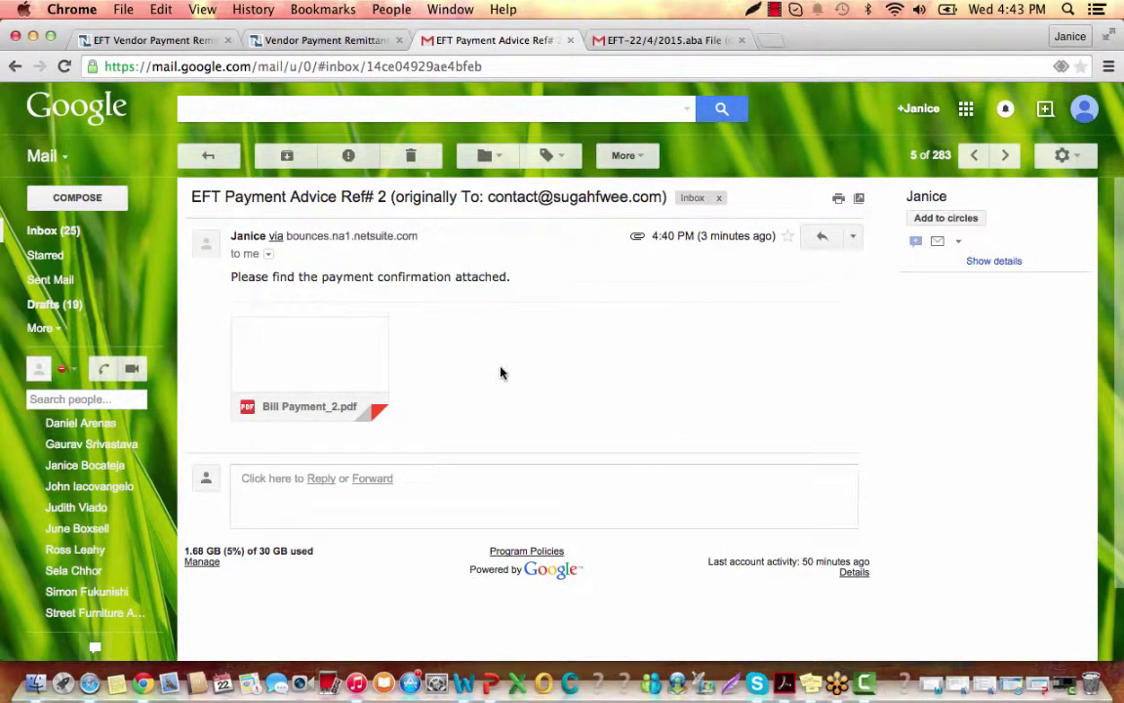
mouse_move(243, 356)
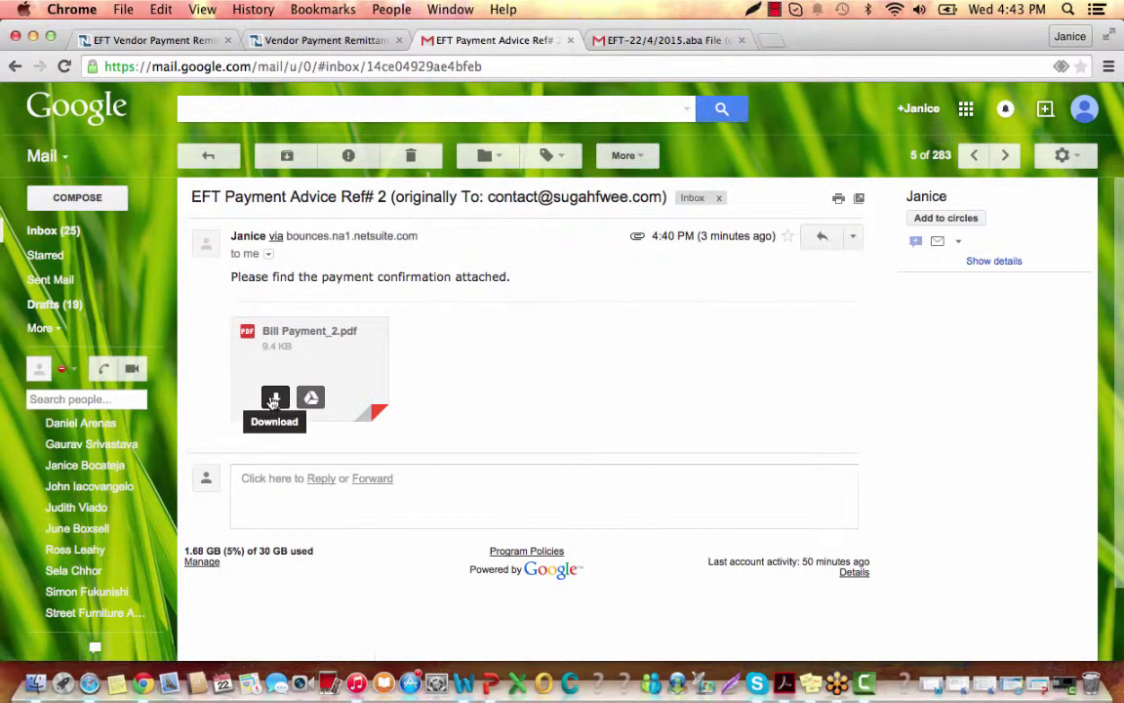
click(275, 399)
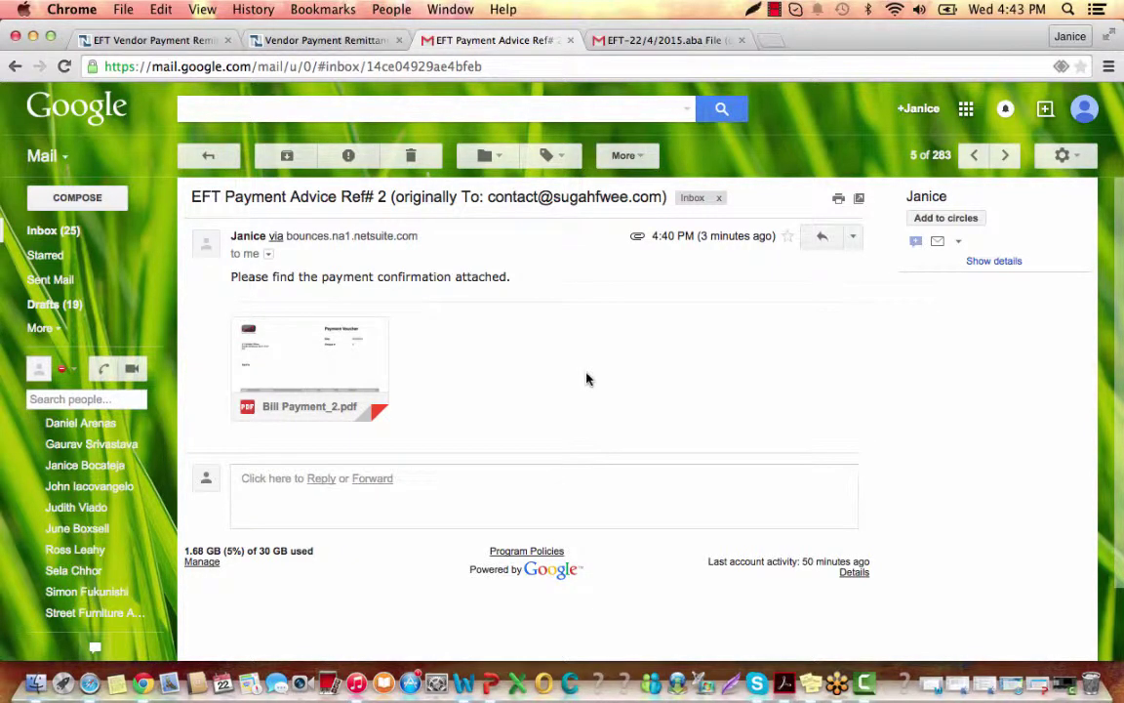
- Preview the full payment voucher in Bill Payment_2.pdf and close the preview
click(308, 366)
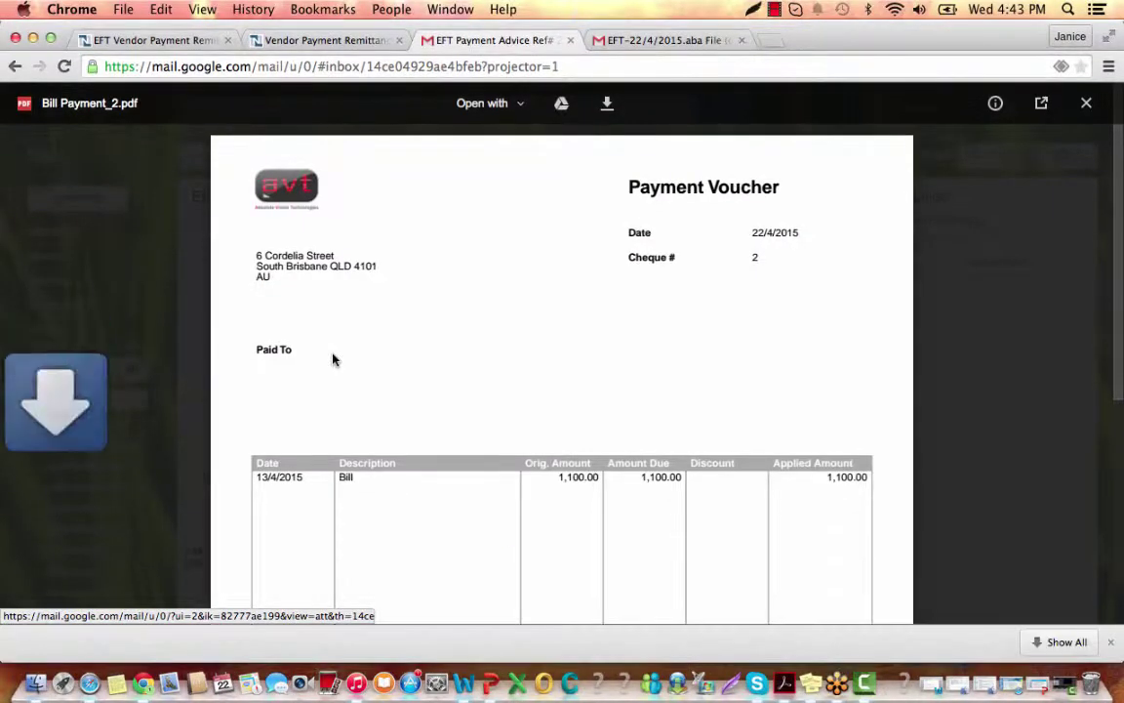
scroll(369, 460, down, 5)
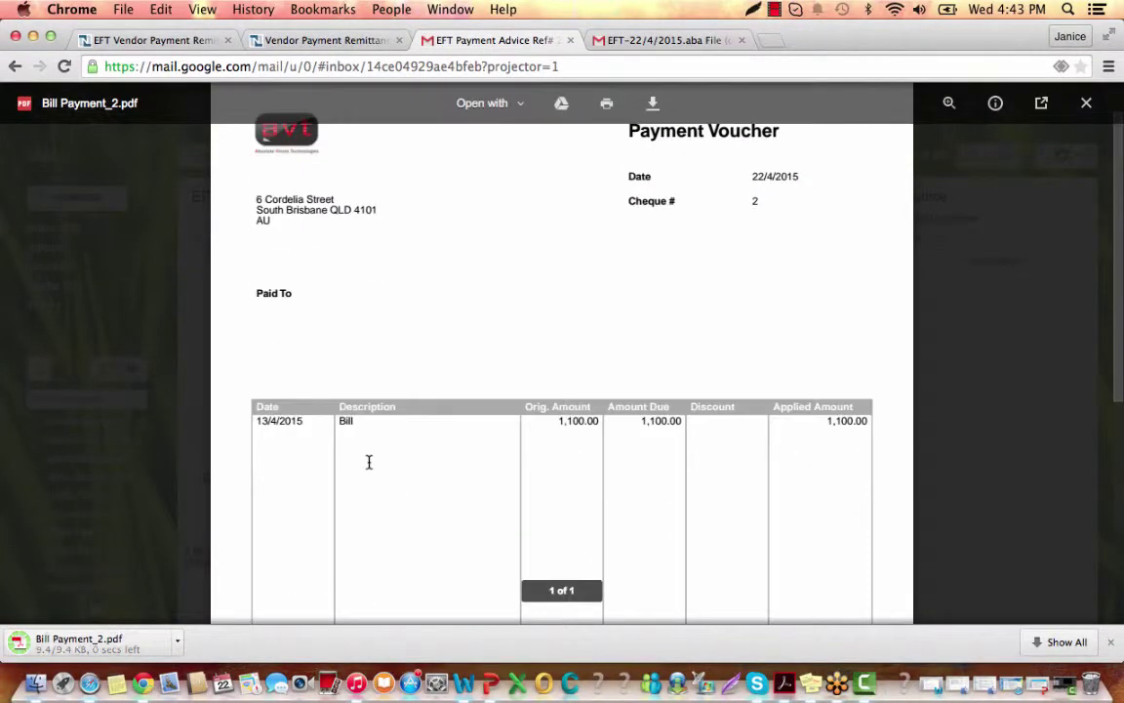
scroll(369, 459, up, 5)
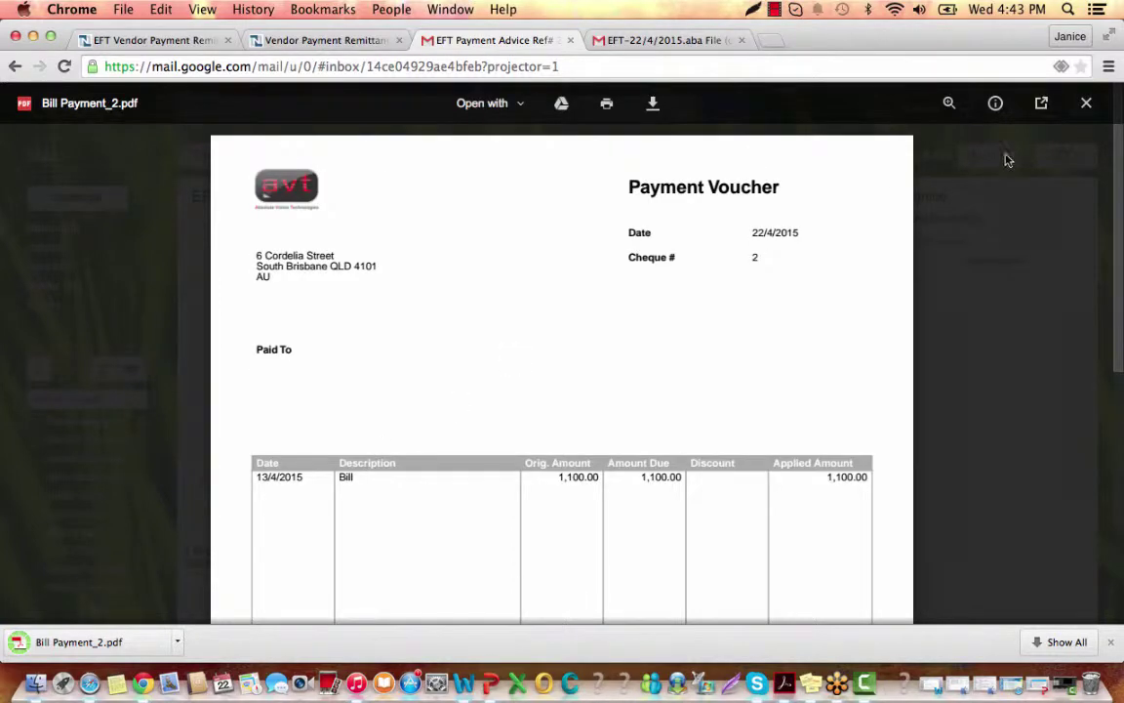
click(1087, 105)
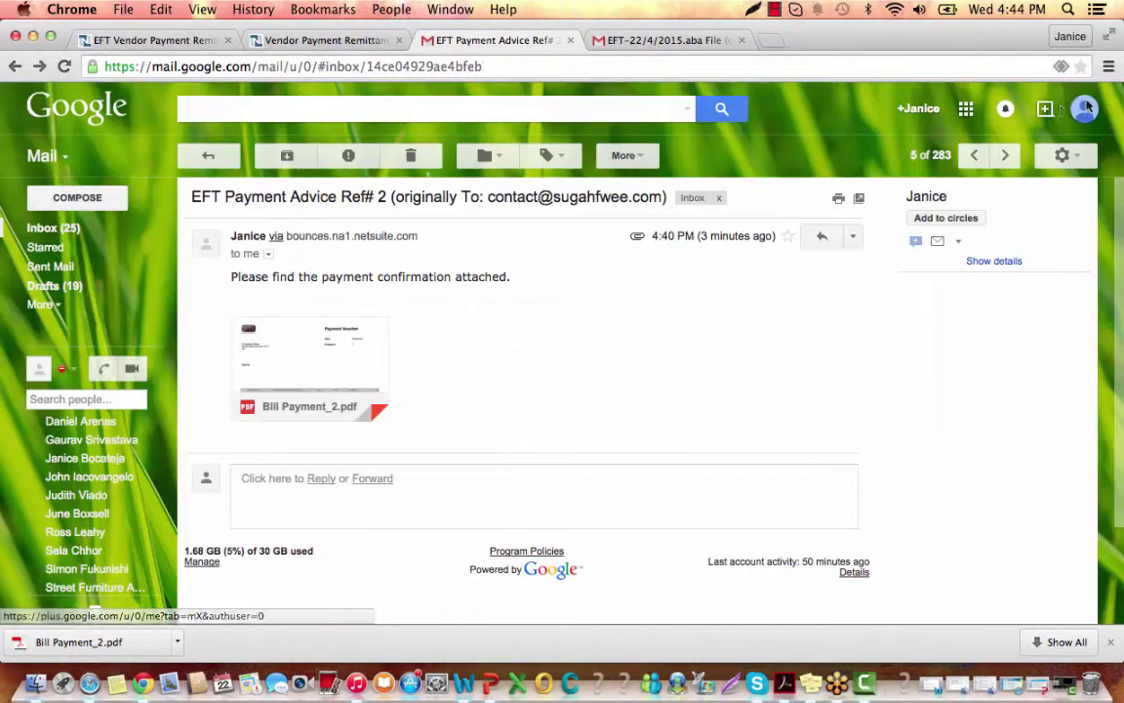
- Switch back to NetSuite's EFT Vendor Payment Remittance page and open the AVT Payments Payment Run Logs list
click(158, 44)
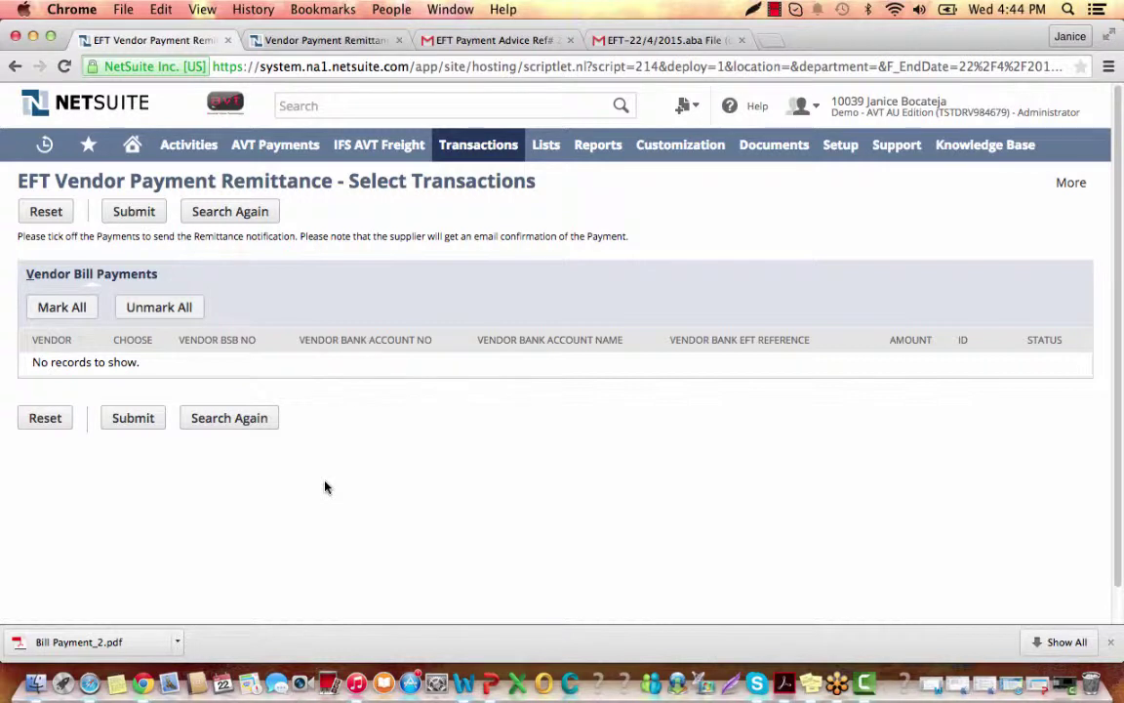
mouse_move(244, 143)
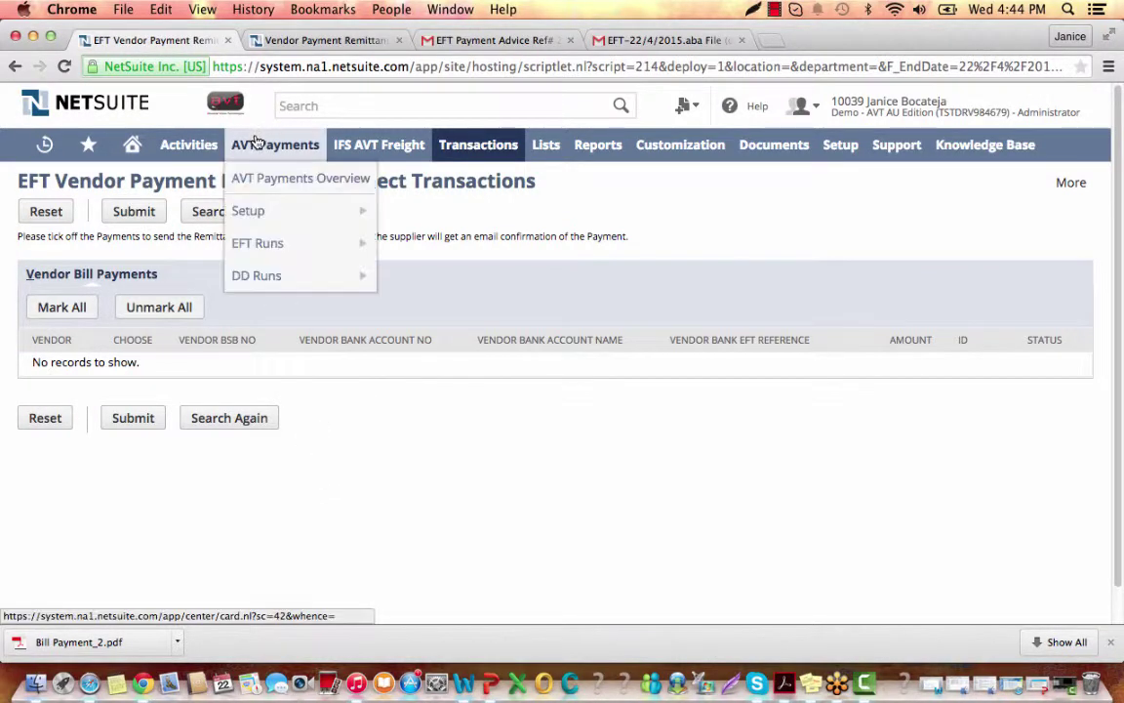
mouse_move(264, 219)
mouse_move(456, 309)
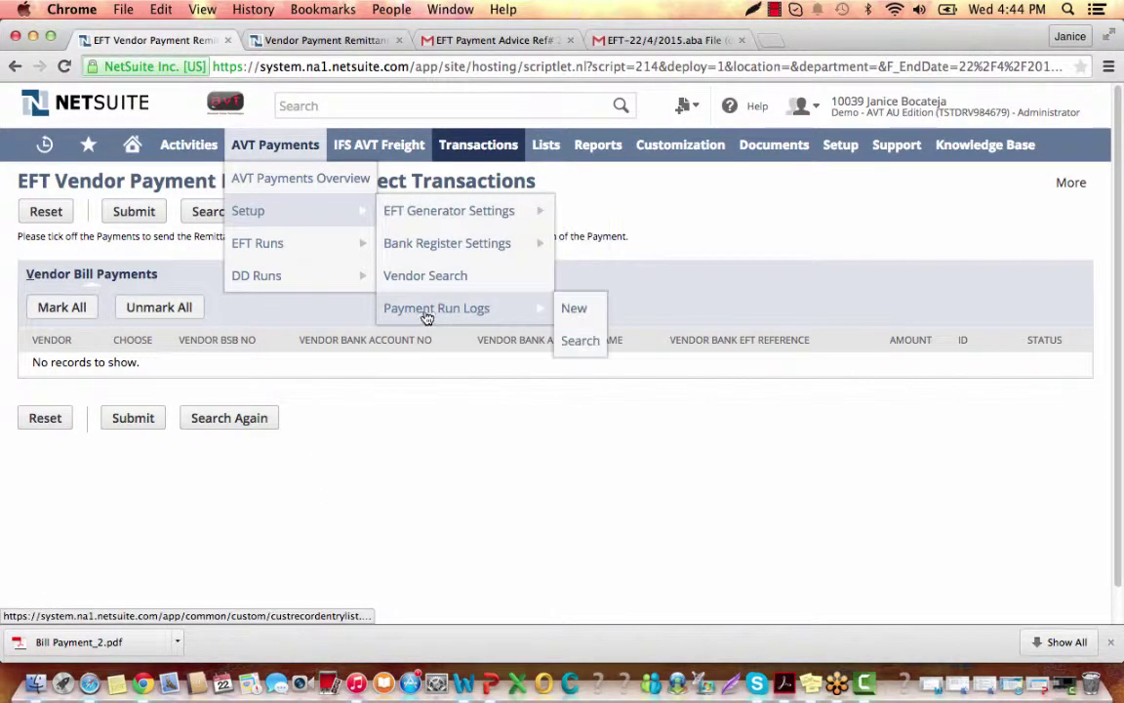
click(430, 309)
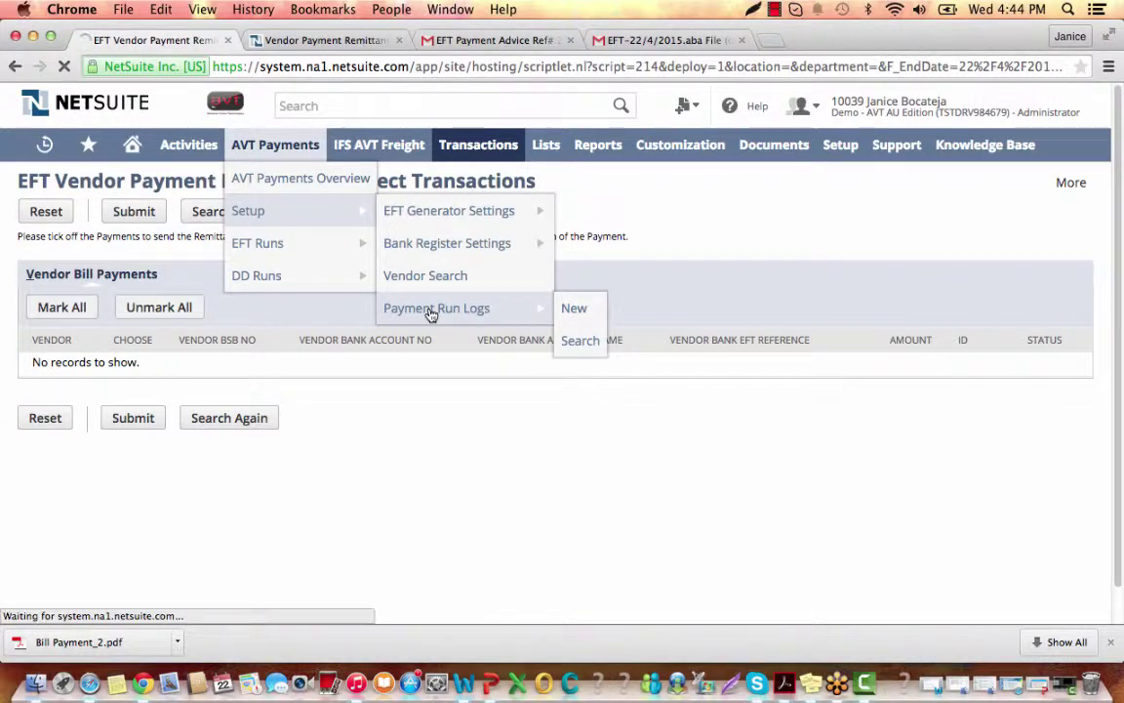